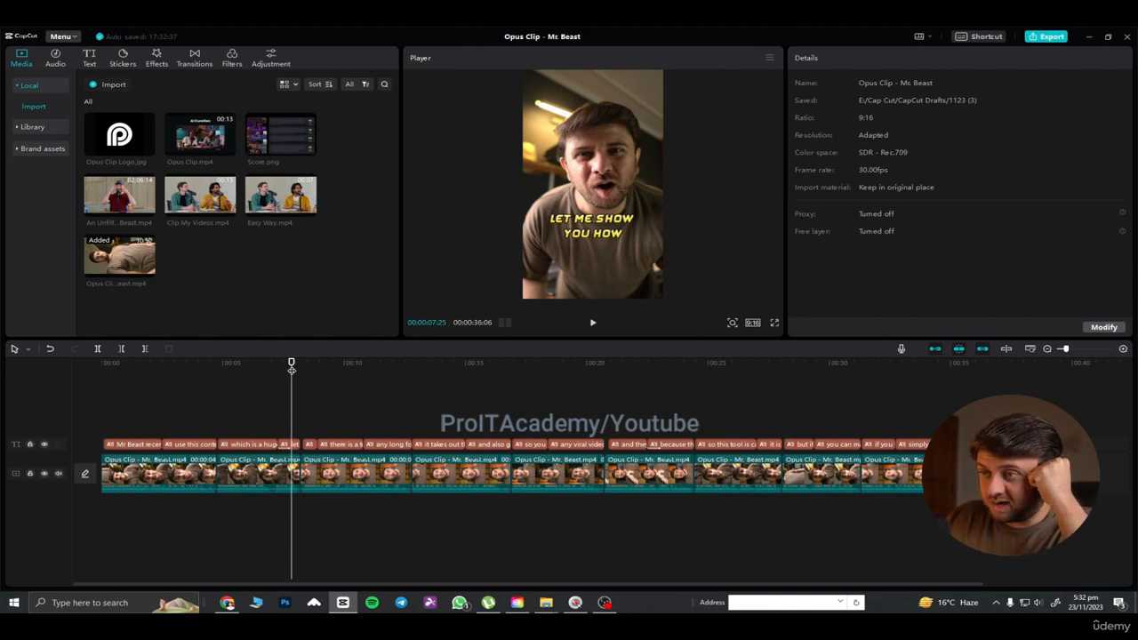
Step: Play across the cut between the first and second clips and park the playhead just before it
{"action": "left_click_drag", "start_coordinate": [295, 366], "coordinate": [218, 379]}
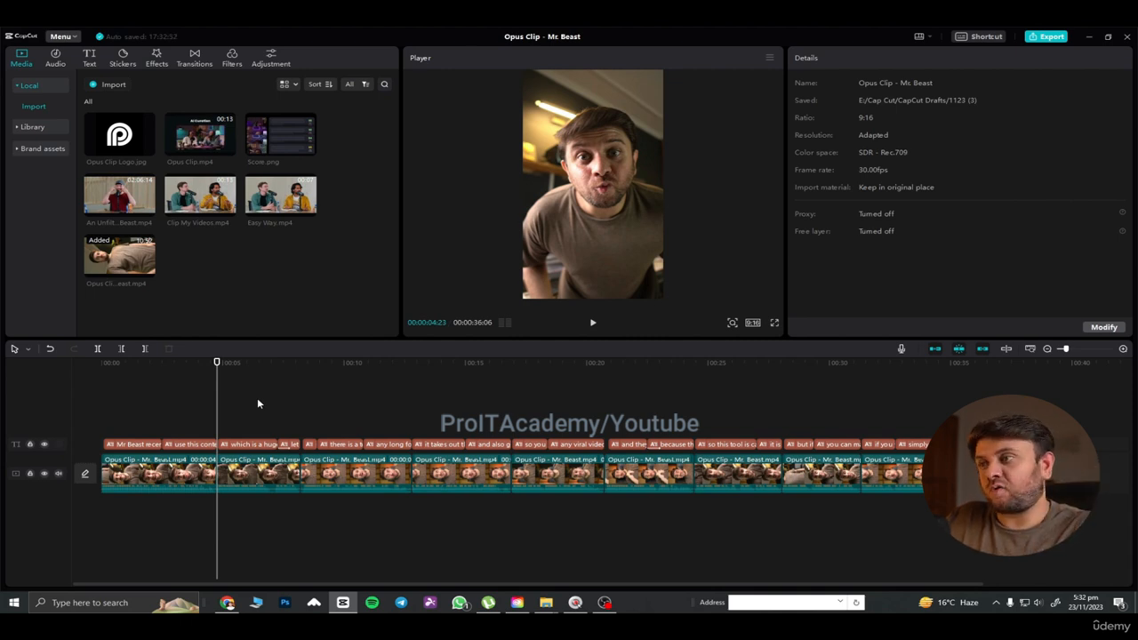
{"action": "left_click", "coordinate": [201, 422]}
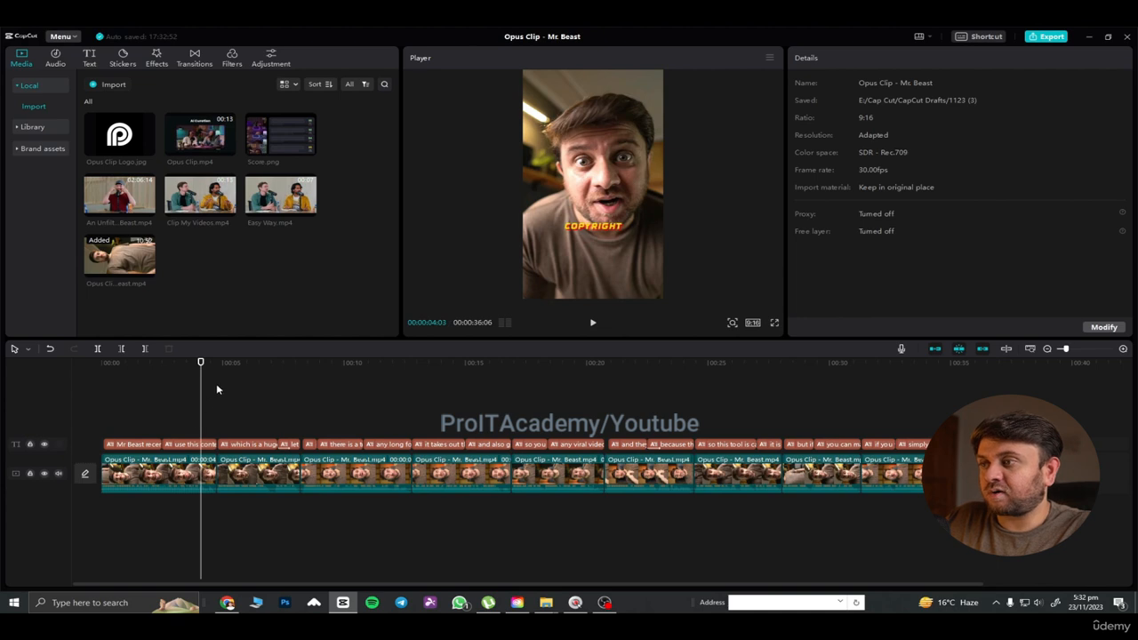
{"action": "key", "text": "space"}
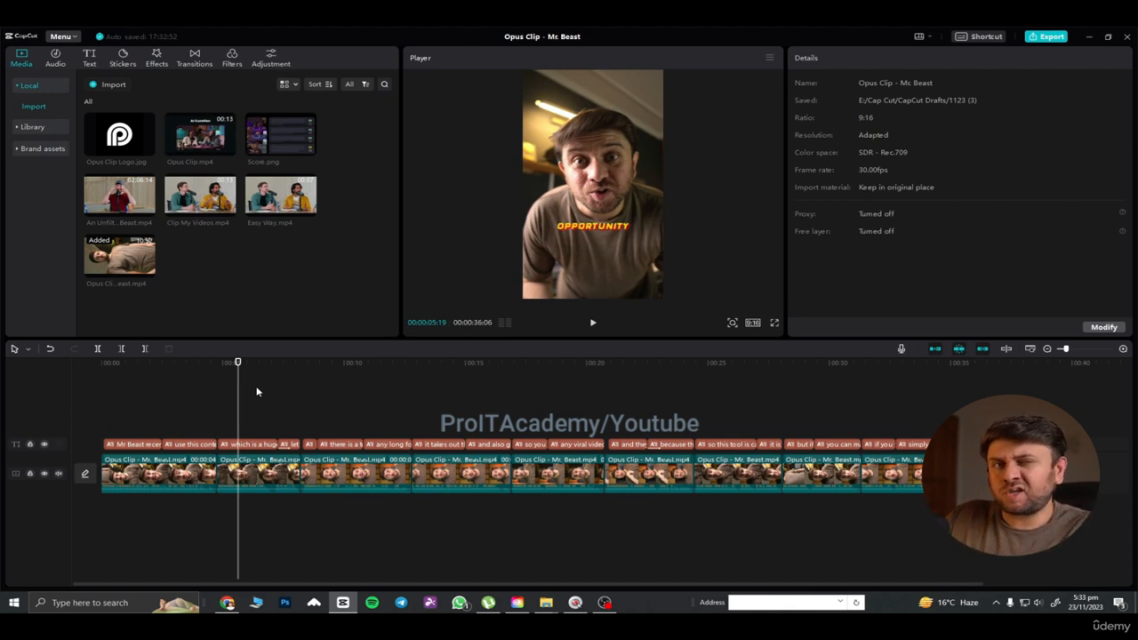
{"action": "left_click_drag", "start_coordinate": [240, 374], "coordinate": [203, 378]}
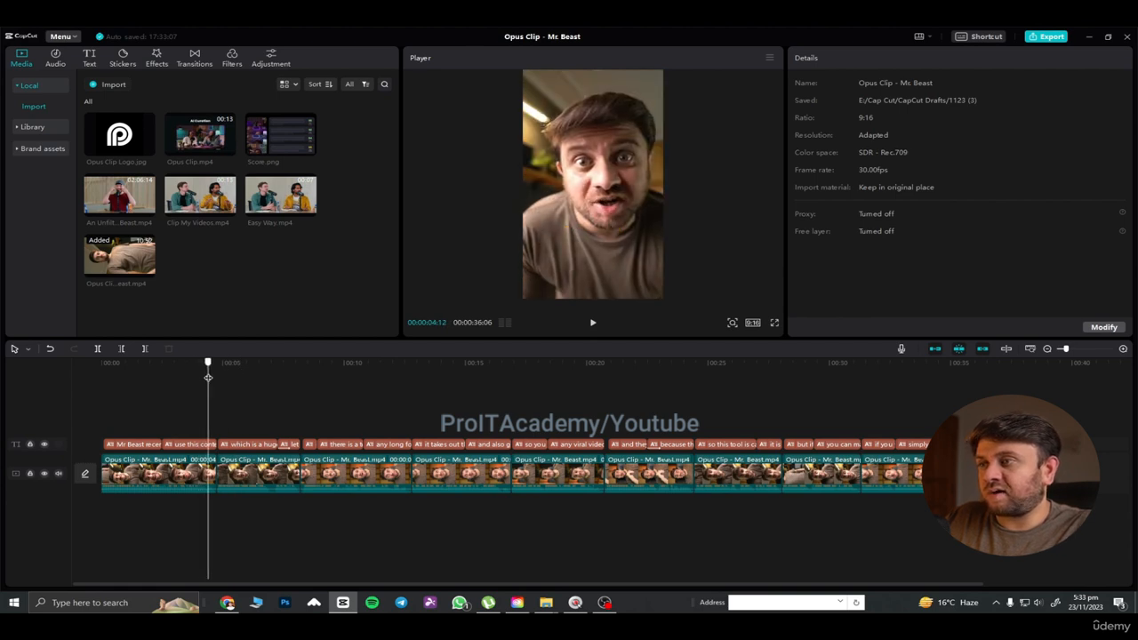
{"action": "mouse_move", "coordinate": [208, 377]}
{"action": "left_mouse_down"}
{"action": "mouse_move", "coordinate": [308, 372]}
{"action": "mouse_move", "coordinate": [202, 377]}
{"action": "left_mouse_up"}
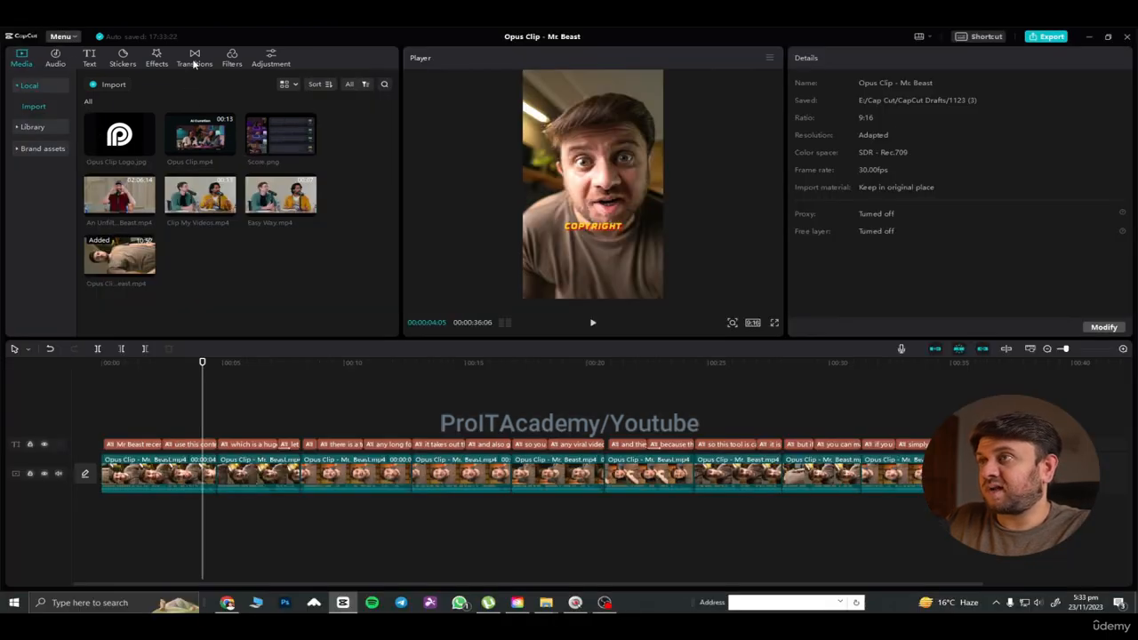
Step: Preview the Pull in, Pull Out and CW Swirl camera transitions, and add Pull in between the first and second clips
{"action": "left_click", "coordinate": [194, 62]}
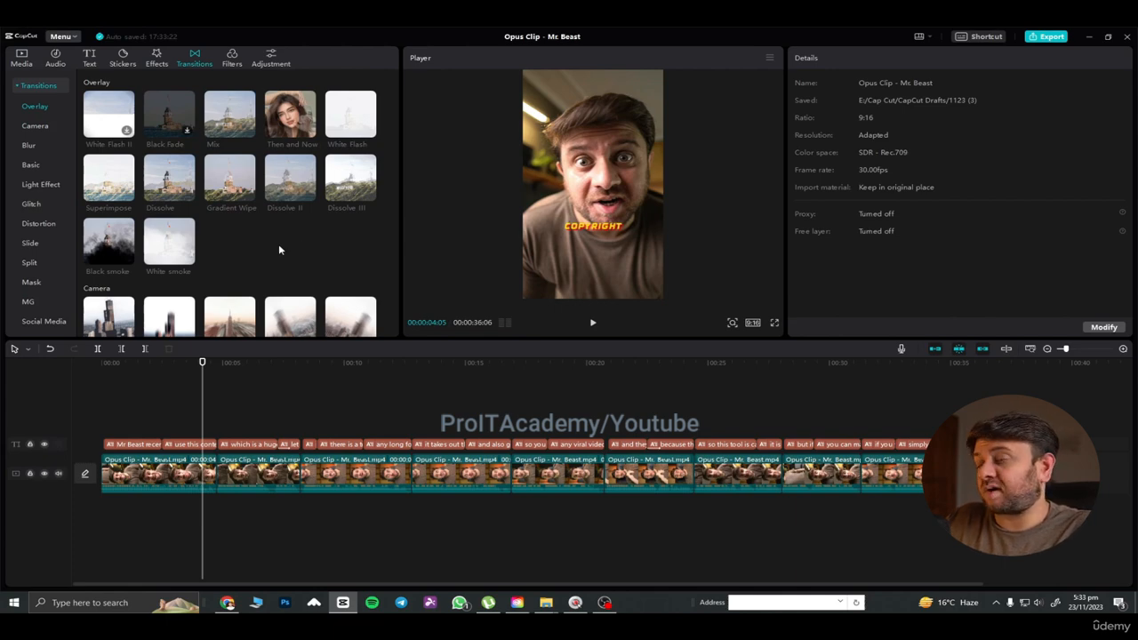
{"action": "scroll", "coordinate": [279, 244], "scroll_direction": "down", "scroll_amount": 1}
{"action": "scroll", "coordinate": [271, 229], "scroll_direction": "down", "scroll_amount": 1}
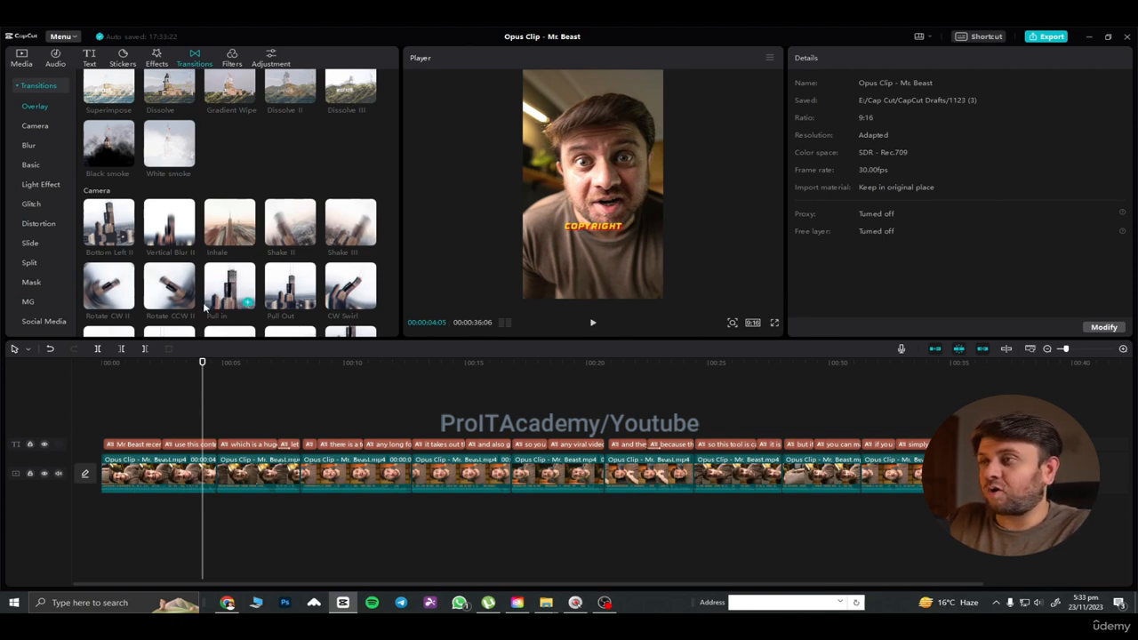
{"action": "scroll", "coordinate": [265, 144], "scroll_direction": "down", "scroll_amount": 1}
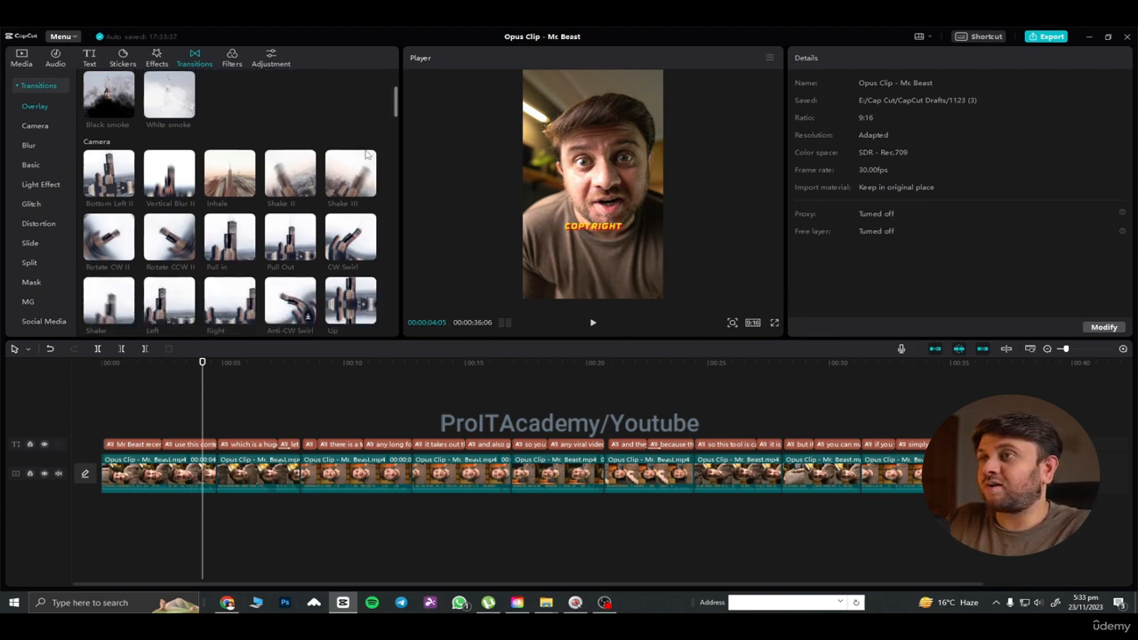
{"action": "left_click", "coordinate": [231, 244]}
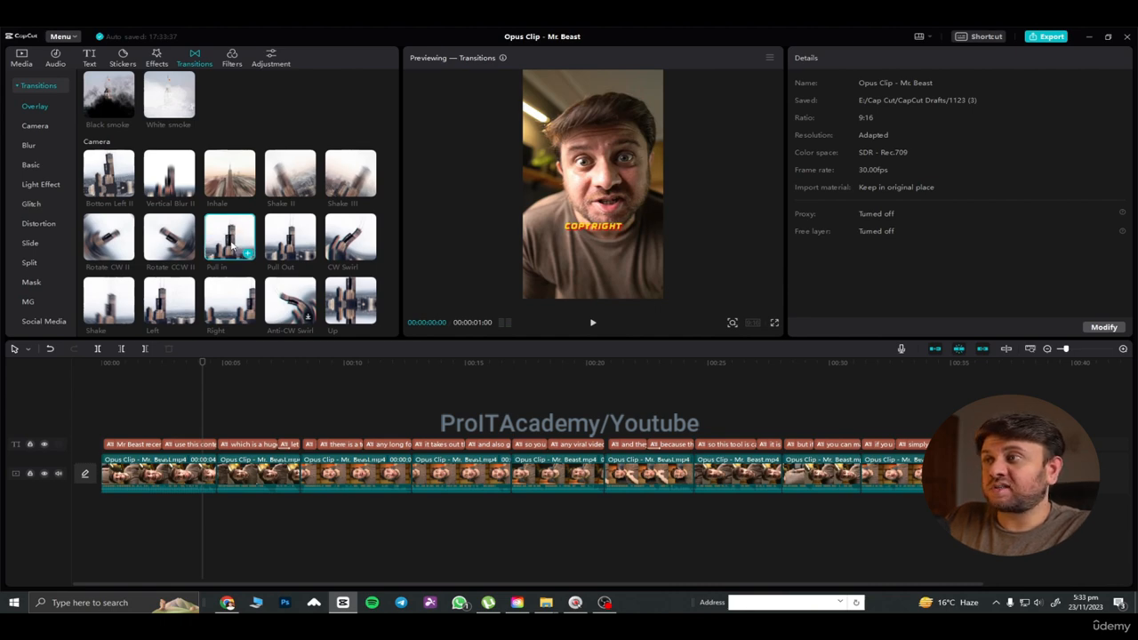
{"action": "left_click", "coordinate": [292, 247]}
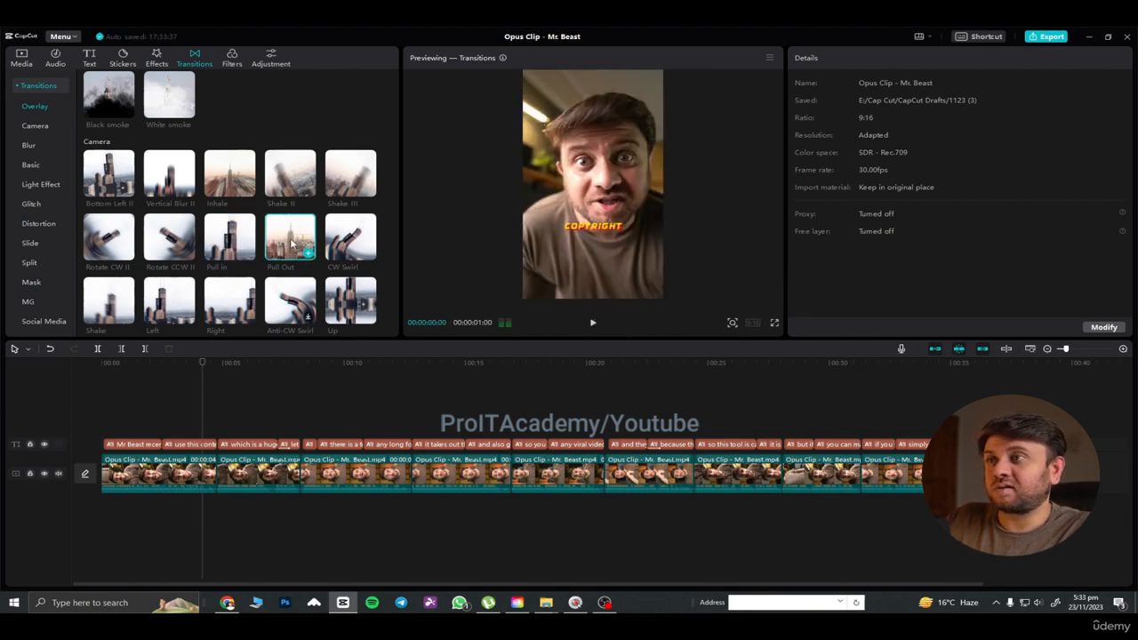
{"action": "left_click", "coordinate": [339, 245]}
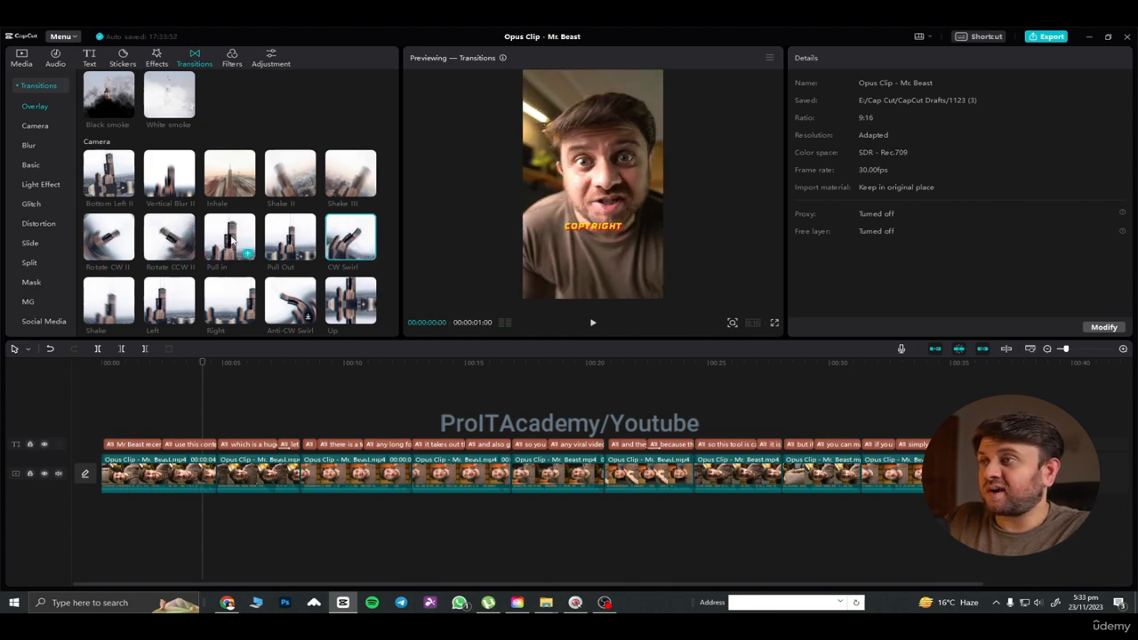
{"action": "left_click_drag", "start_coordinate": [229, 238], "coordinate": [218, 474]}
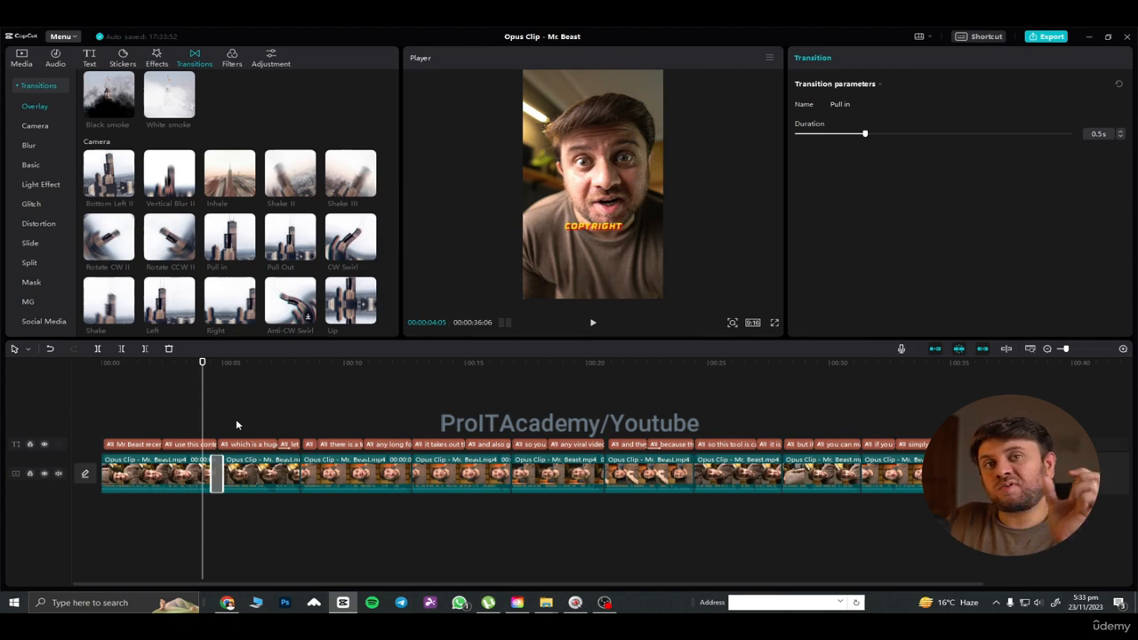
Step: Play the video from the start through the Pull in transition
{"action": "left_click", "coordinate": [170, 432]}
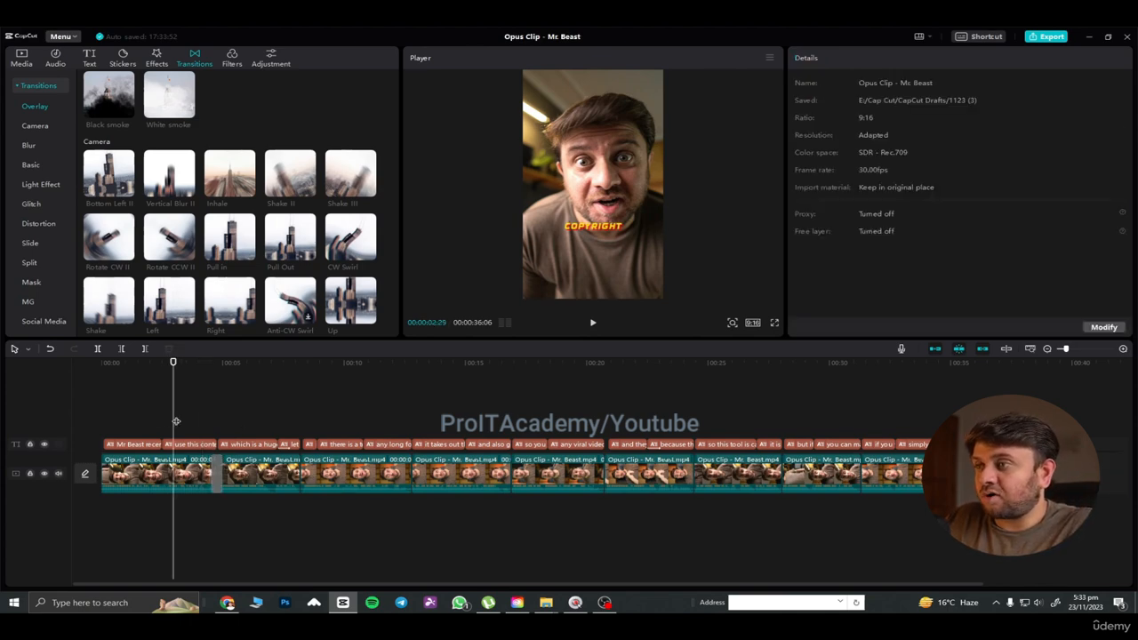
{"action": "left_click_drag", "start_coordinate": [172, 380], "coordinate": [41, 382]}
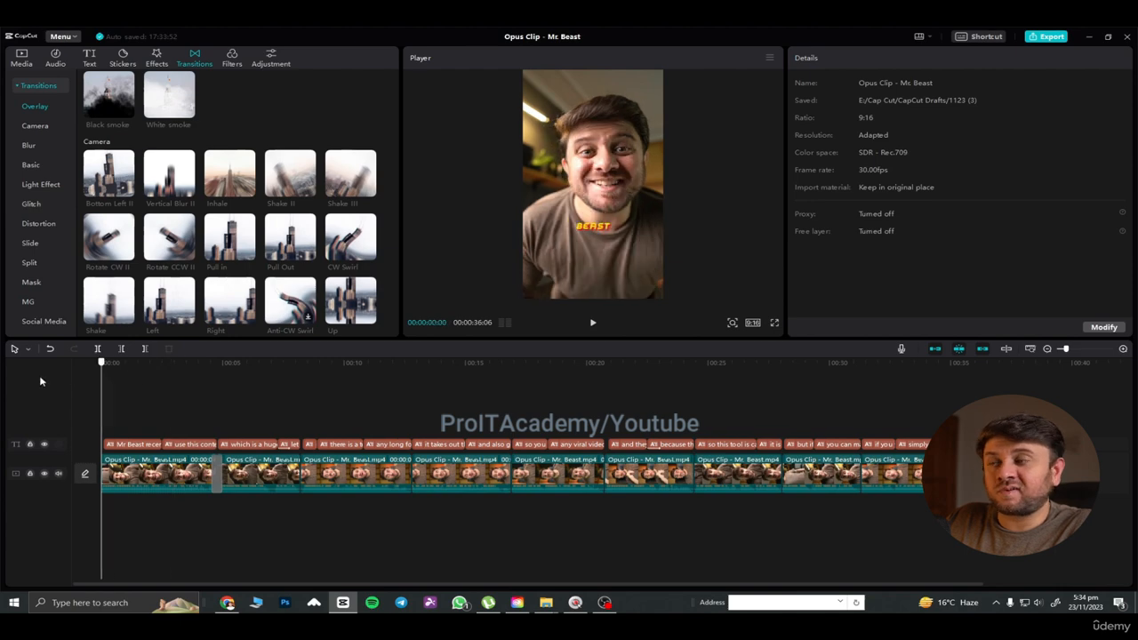
{"action": "key", "text": "space"}
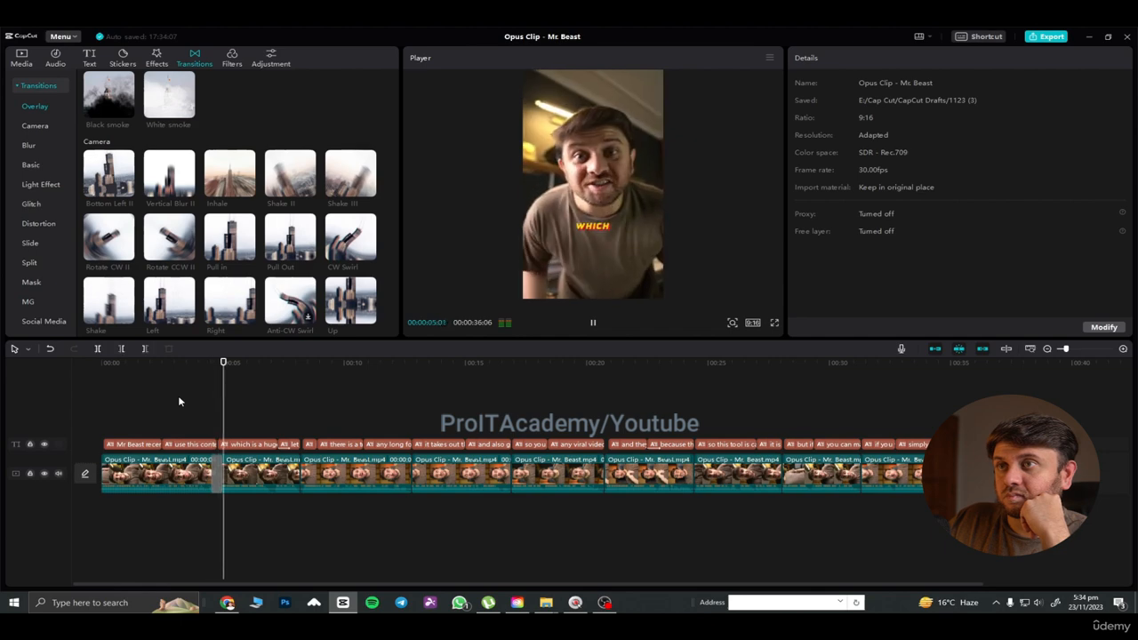
{"action": "key", "text": "space"}
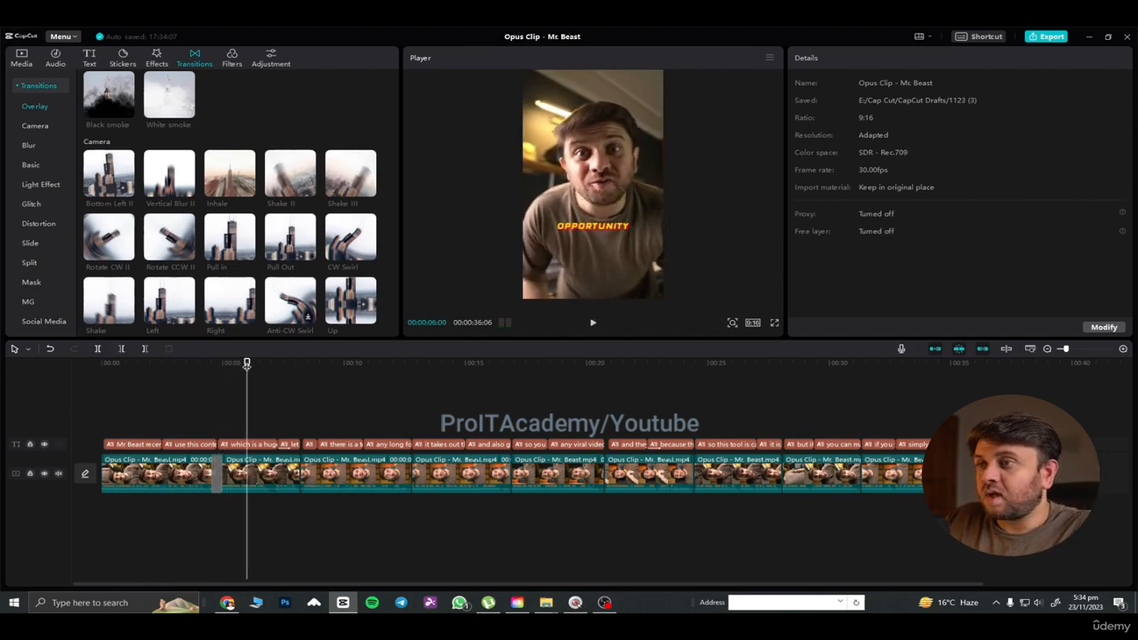
Step: Play the timeline from just before the first transition to about 16 seconds to review the following cuts
{"action": "left_click_drag", "start_coordinate": [248, 364], "coordinate": [277, 372]}
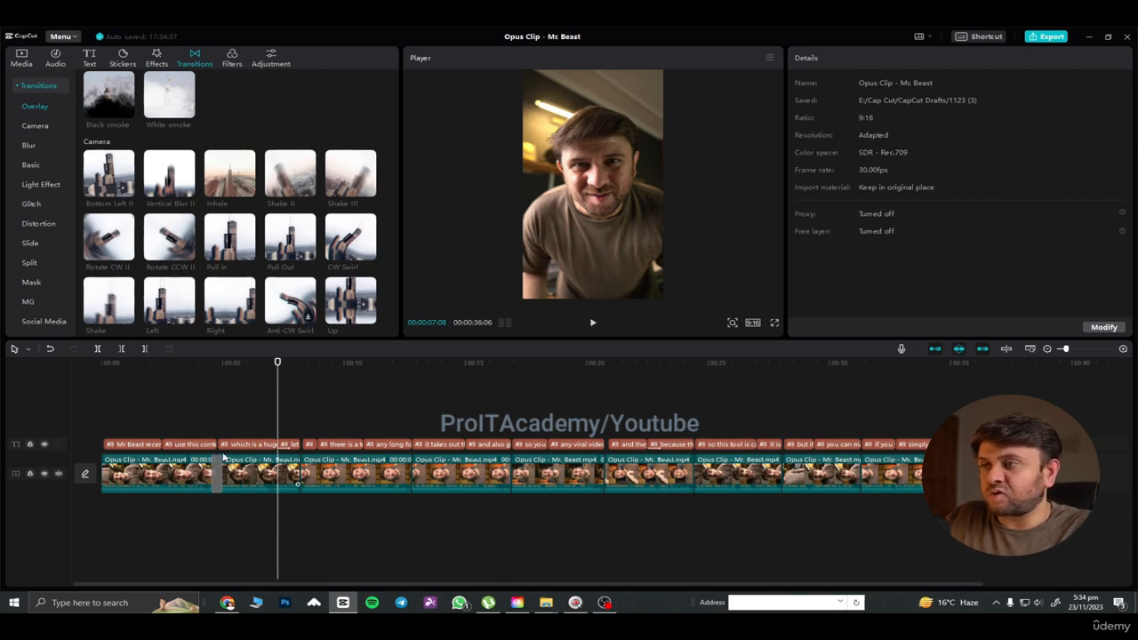
{"action": "left_click", "coordinate": [198, 405]}
{"action": "key", "text": "space"}
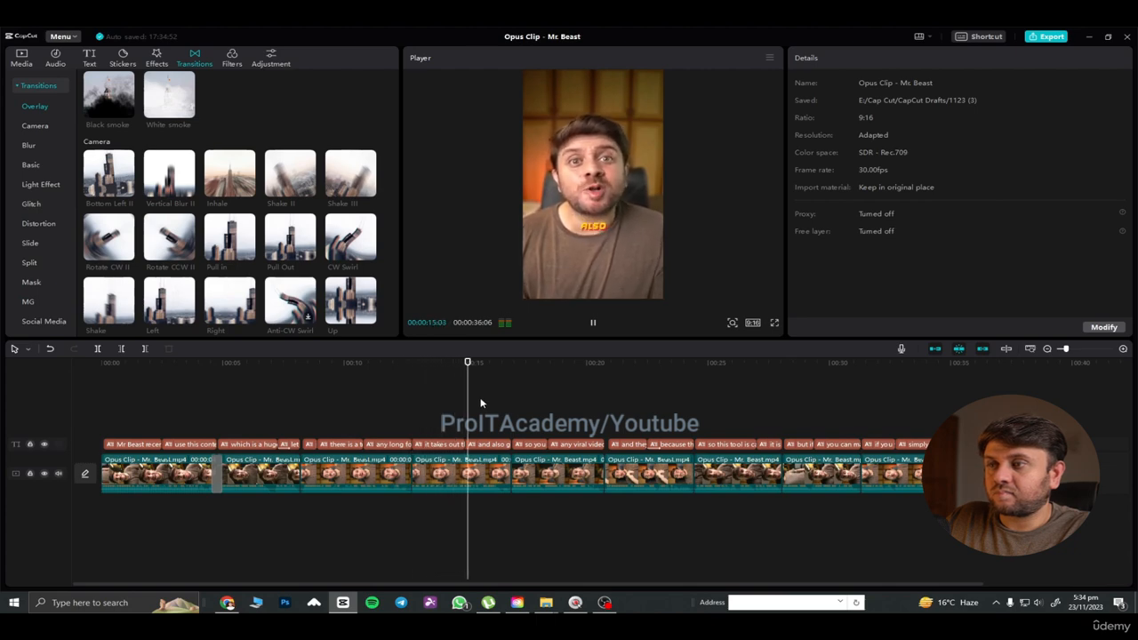
{"action": "key", "text": "space"}
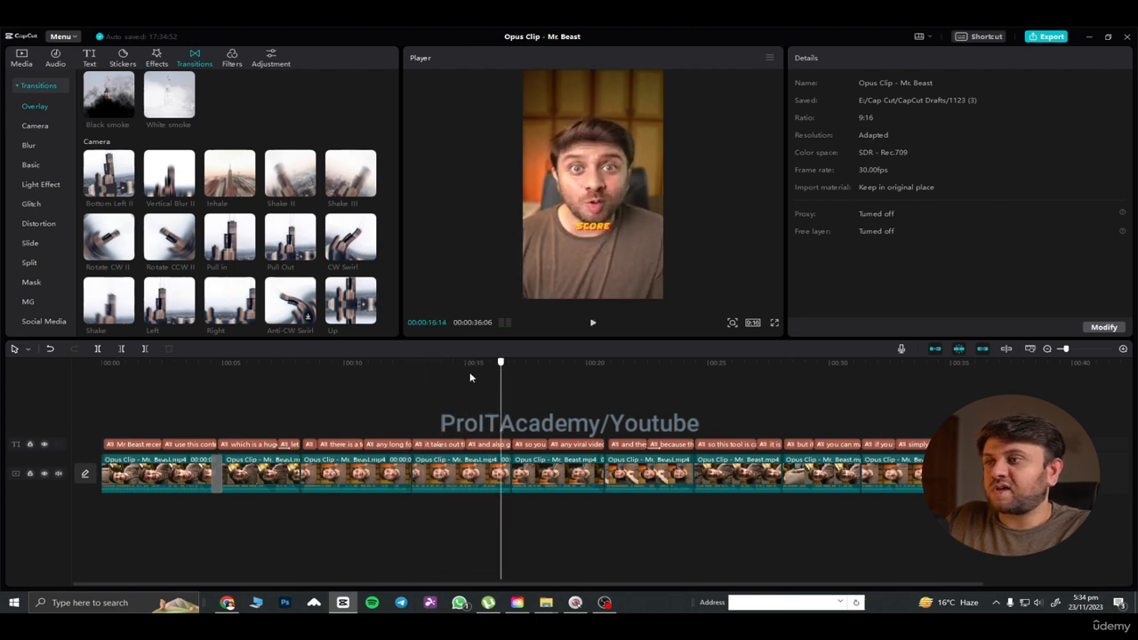
Step: Try the Dissolve II overlay transition at the cut between the second and third clips, near 8 seconds
{"action": "left_click_drag", "start_coordinate": [259, 412], "coordinate": [286, 411]}
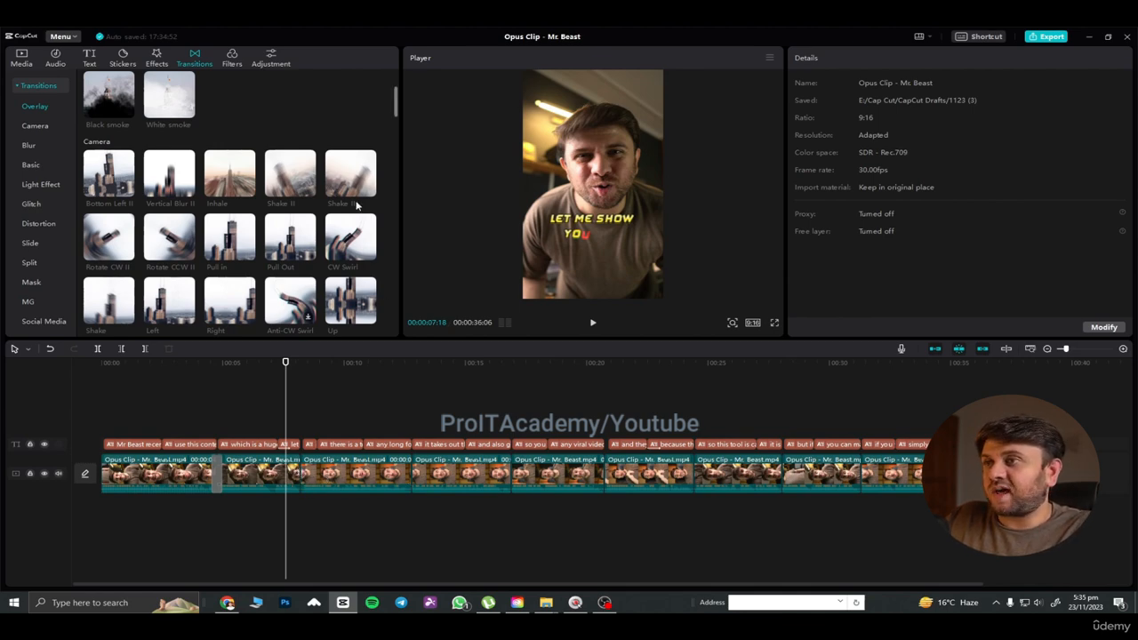
{"action": "scroll", "coordinate": [218, 224], "scroll_direction": "up", "scroll_amount": 2}
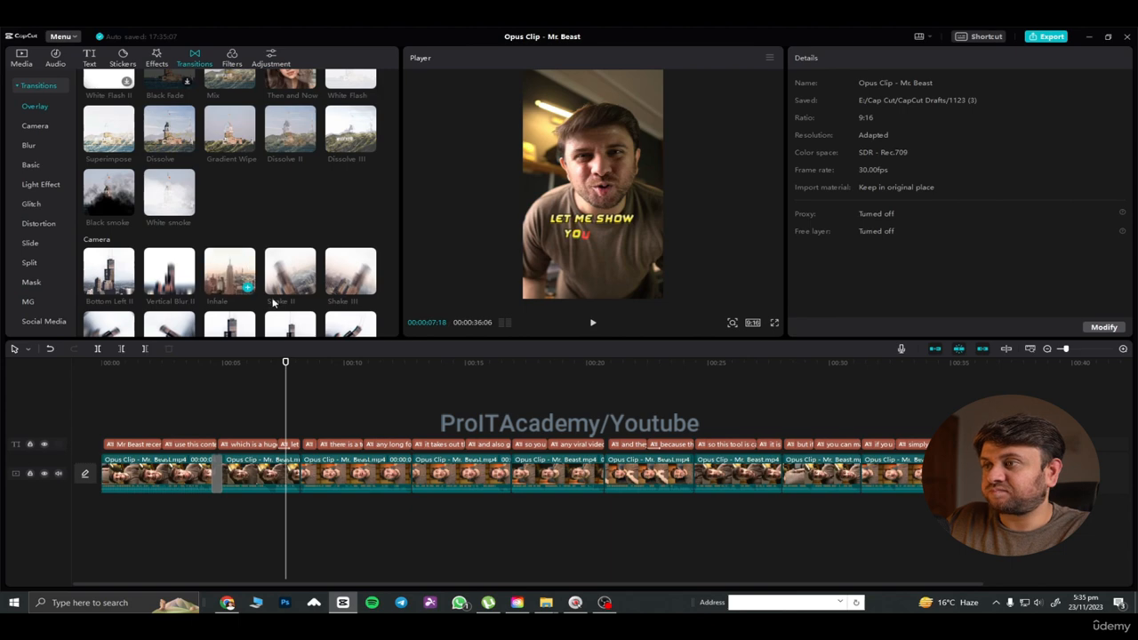
{"action": "left_click_drag", "start_coordinate": [285, 364], "coordinate": [295, 363]}
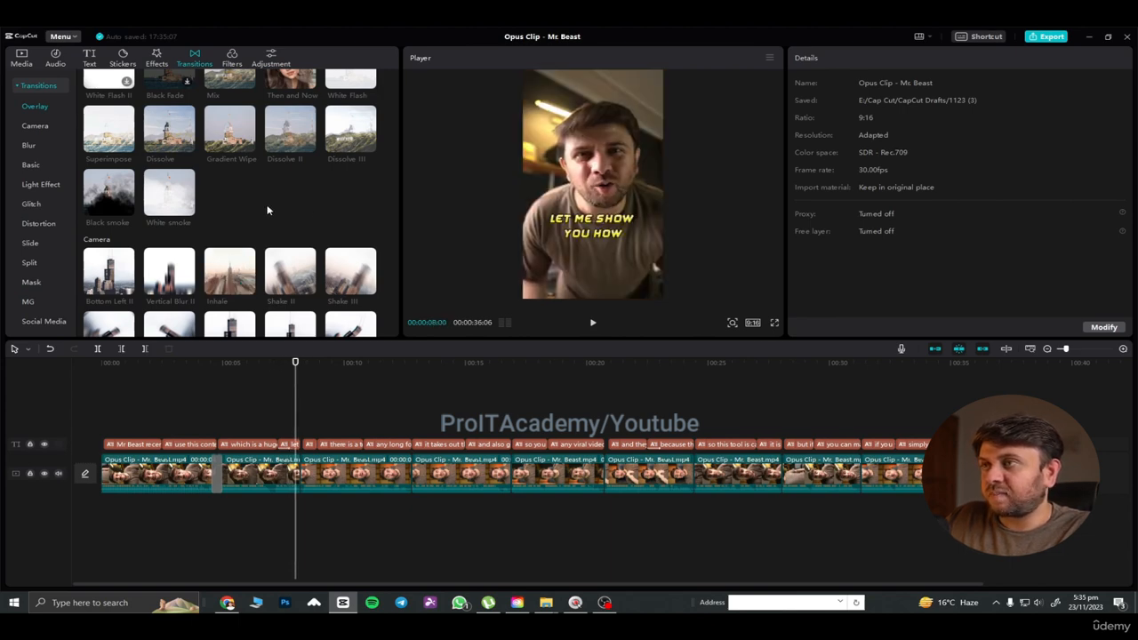
{"action": "scroll", "coordinate": [289, 215], "scroll_direction": "up", "scroll_amount": 1}
{"action": "mouse_move", "coordinate": [289, 188]}
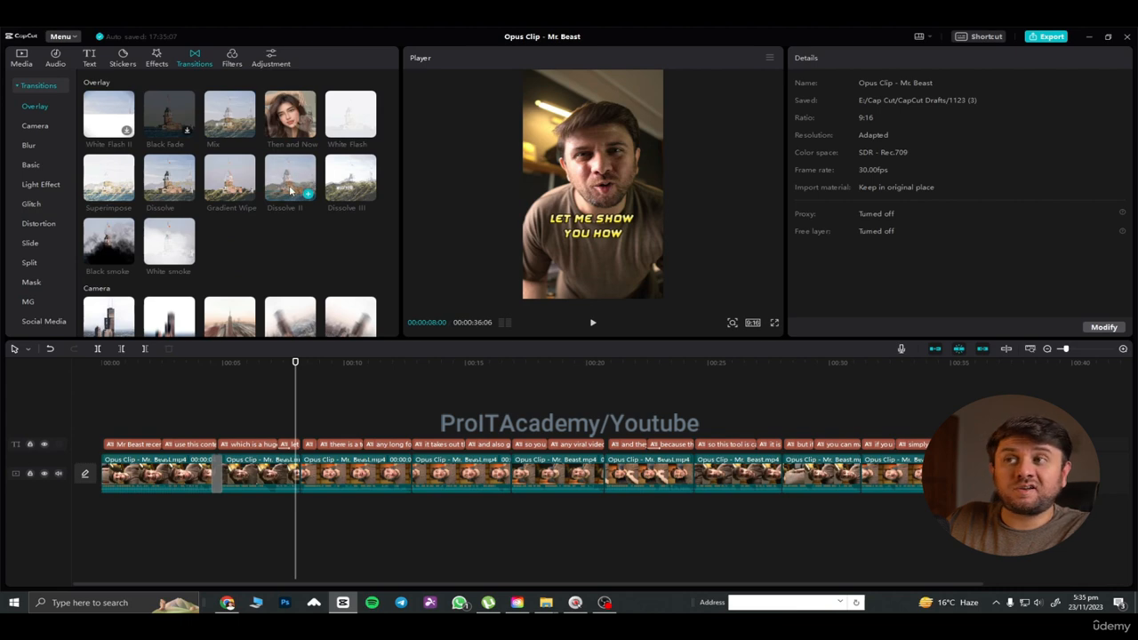
{"action": "left_click_drag", "start_coordinate": [289, 188], "coordinate": [299, 476]}
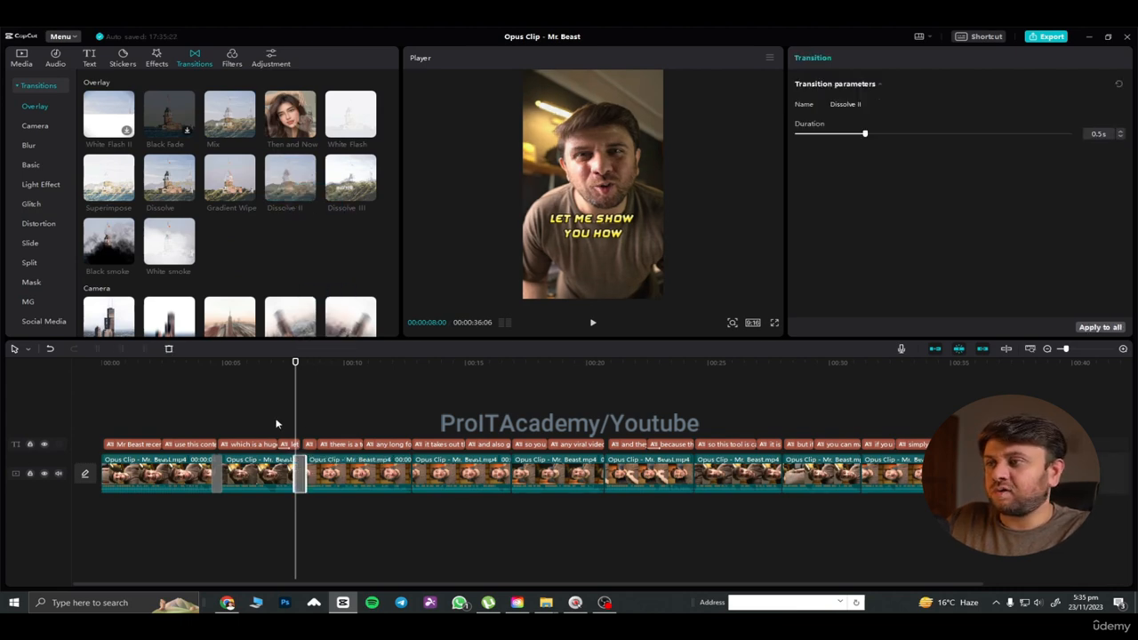
Step: Play back the Dissolve II transition twice, starting from just before the cut
{"action": "left_click", "coordinate": [274, 424]}
{"action": "key", "text": "space"}
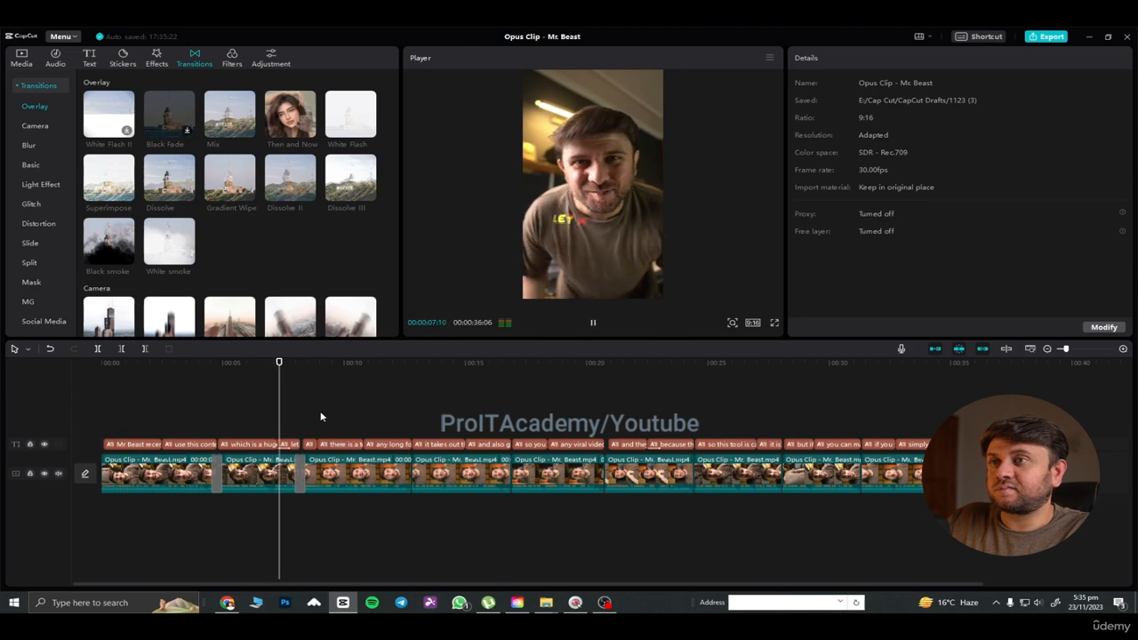
{"action": "key", "text": "space"}
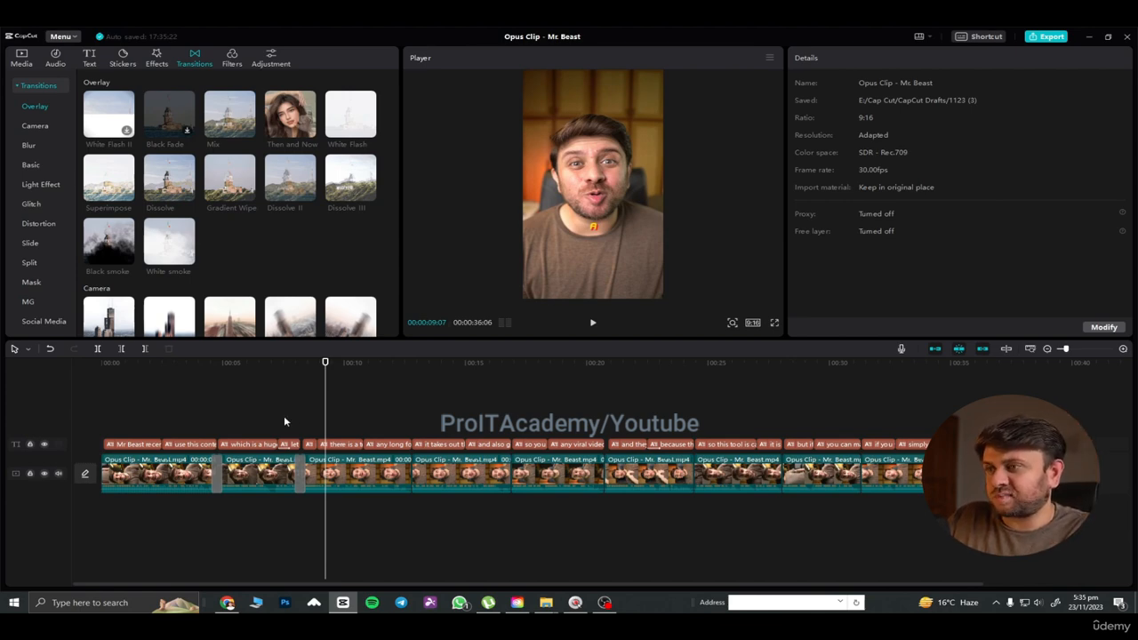
{"action": "left_click", "coordinate": [284, 415]}
{"action": "key", "text": "space"}
{"action": "key", "text": "space"}
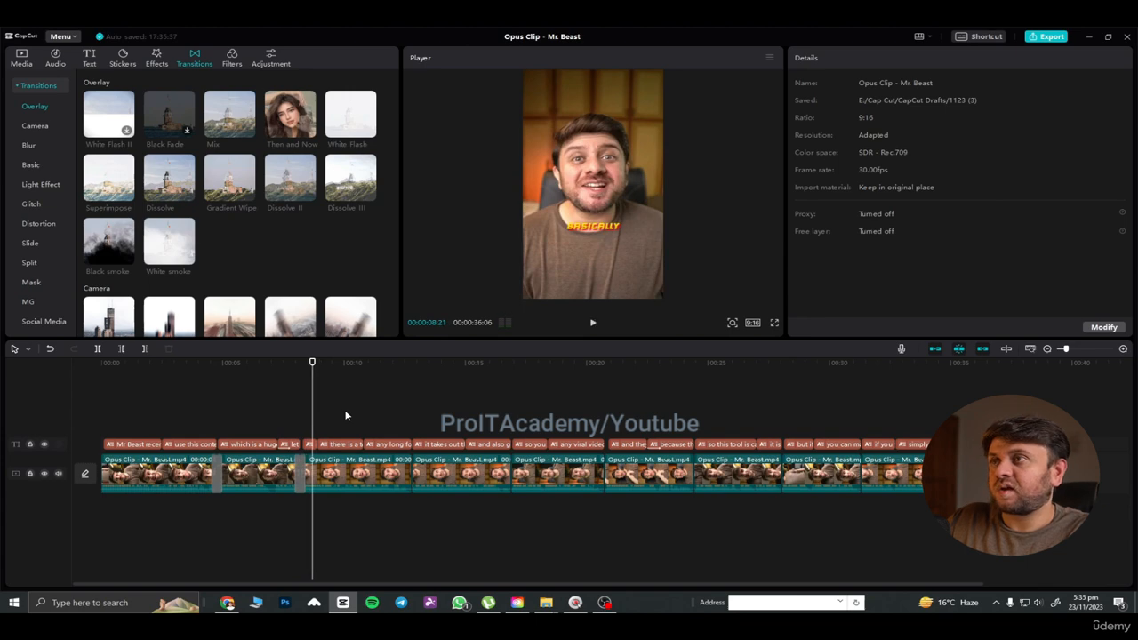
Step: Replace Dissolve II with the CW Swirl transition between the second and third clips, and play back the result
{"action": "scroll", "coordinate": [288, 262], "scroll_direction": "down", "scroll_amount": 2}
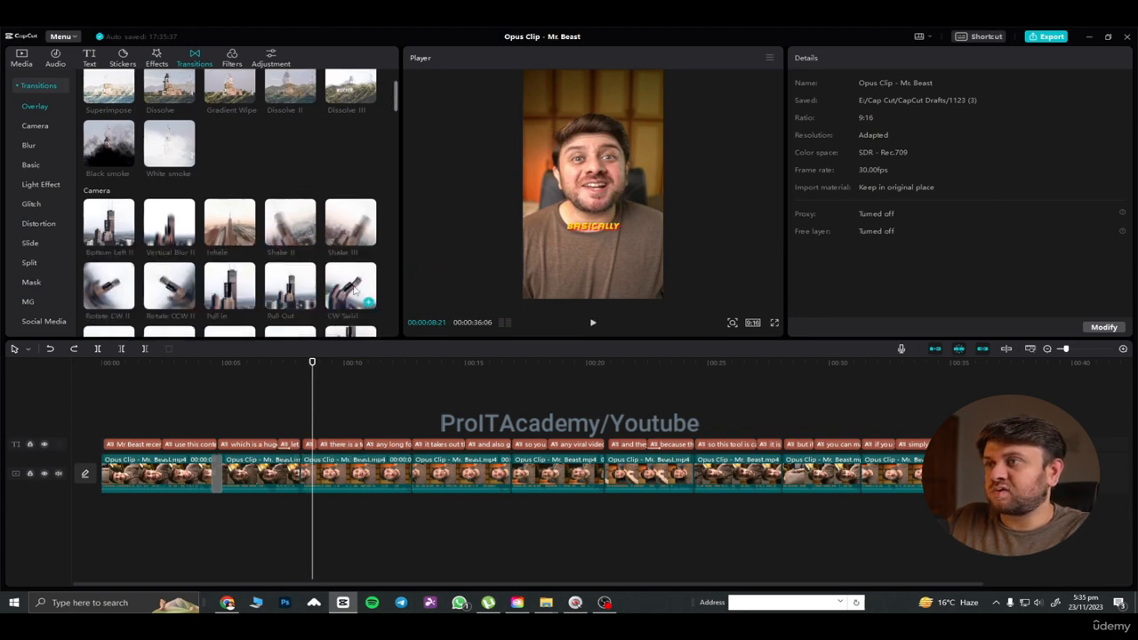
{"action": "left_click_drag", "start_coordinate": [355, 290], "coordinate": [299, 471]}
{"action": "left_click", "coordinate": [273, 420]}
{"action": "key", "text": "space"}
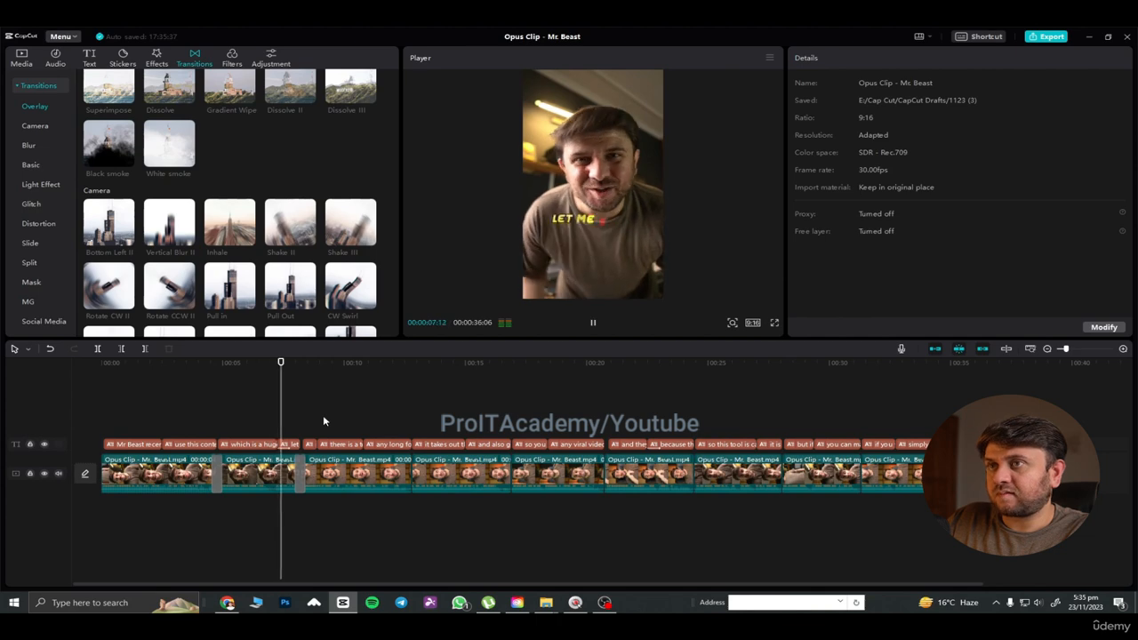
{"action": "key", "text": "space"}
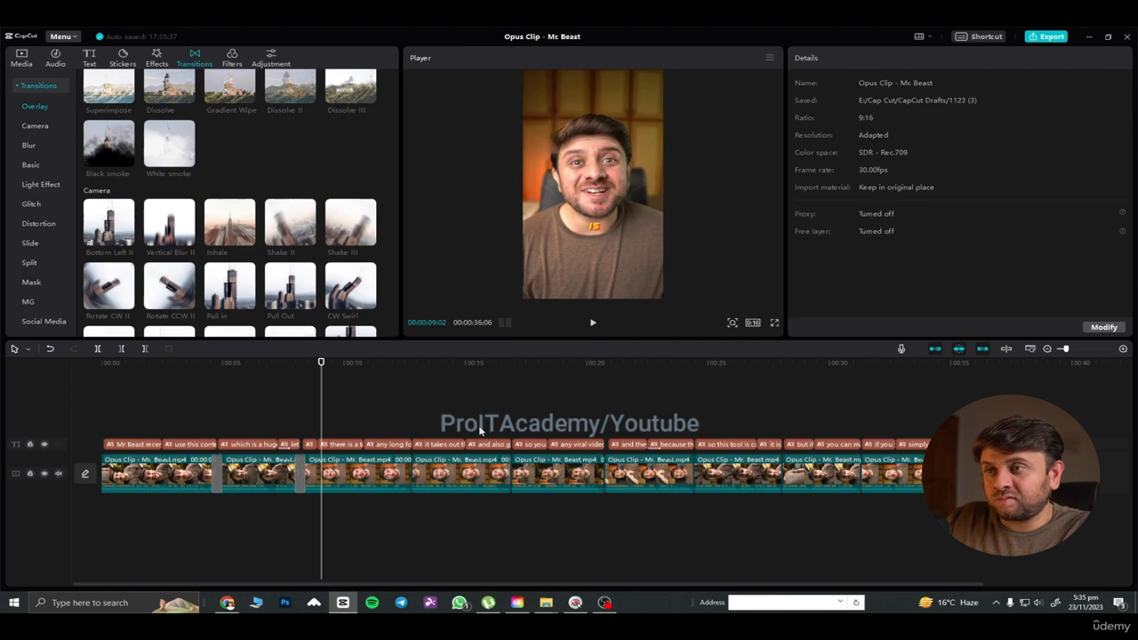
Step: Add the Glare II light effect transition at the cut between the fourth and fifth clips, near 17 seconds
{"action": "left_click", "coordinate": [499, 423]}
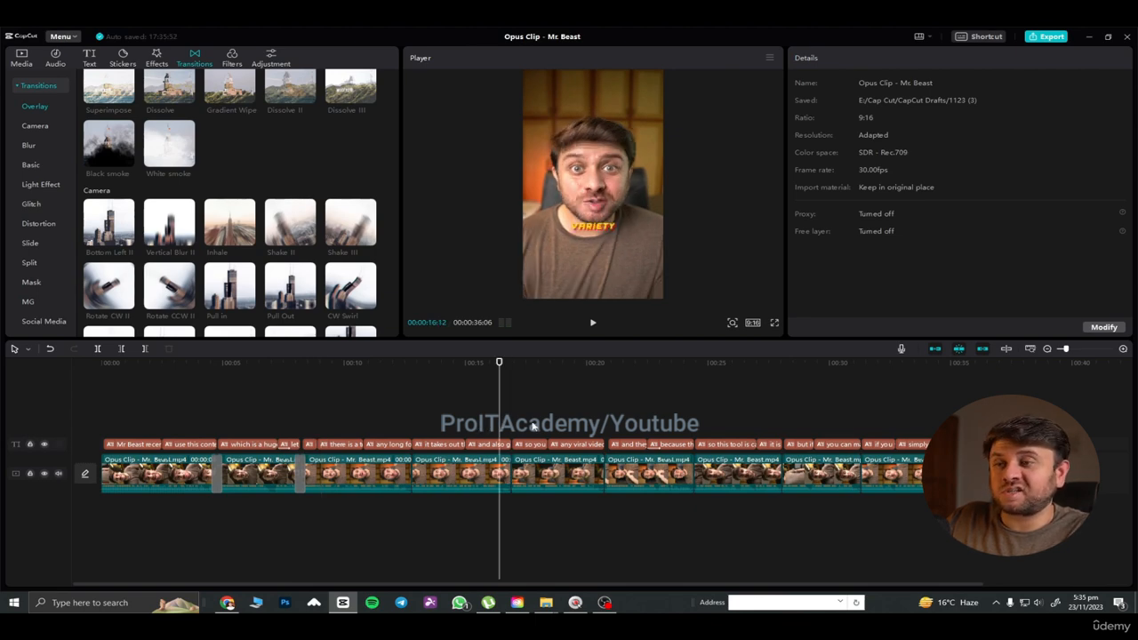
{"action": "key", "text": "space"}
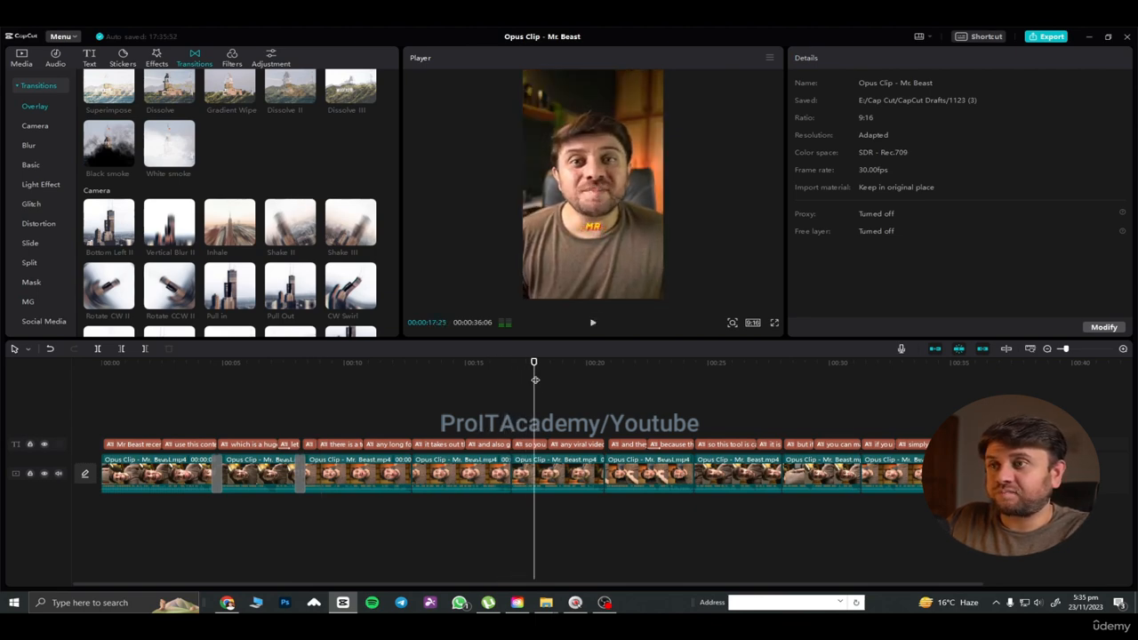
{"action": "left_click_drag", "start_coordinate": [534, 380], "coordinate": [511, 374]}
{"action": "scroll", "coordinate": [272, 224], "scroll_direction": "down", "scroll_amount": 2}
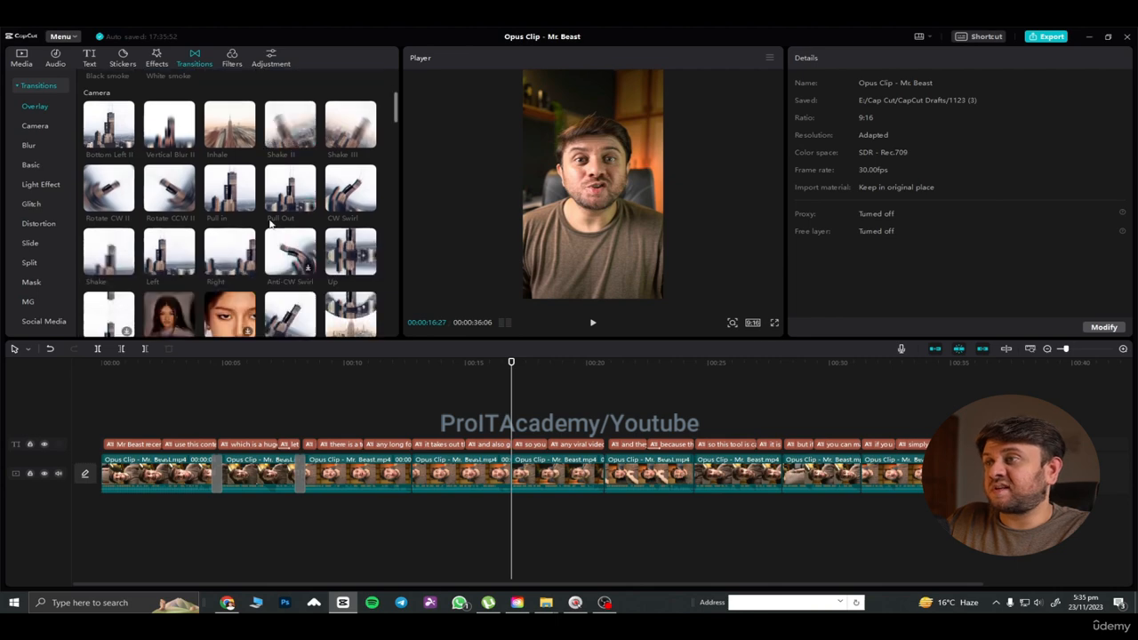
{"action": "scroll", "coordinate": [271, 224], "scroll_direction": "down", "scroll_amount": 10}
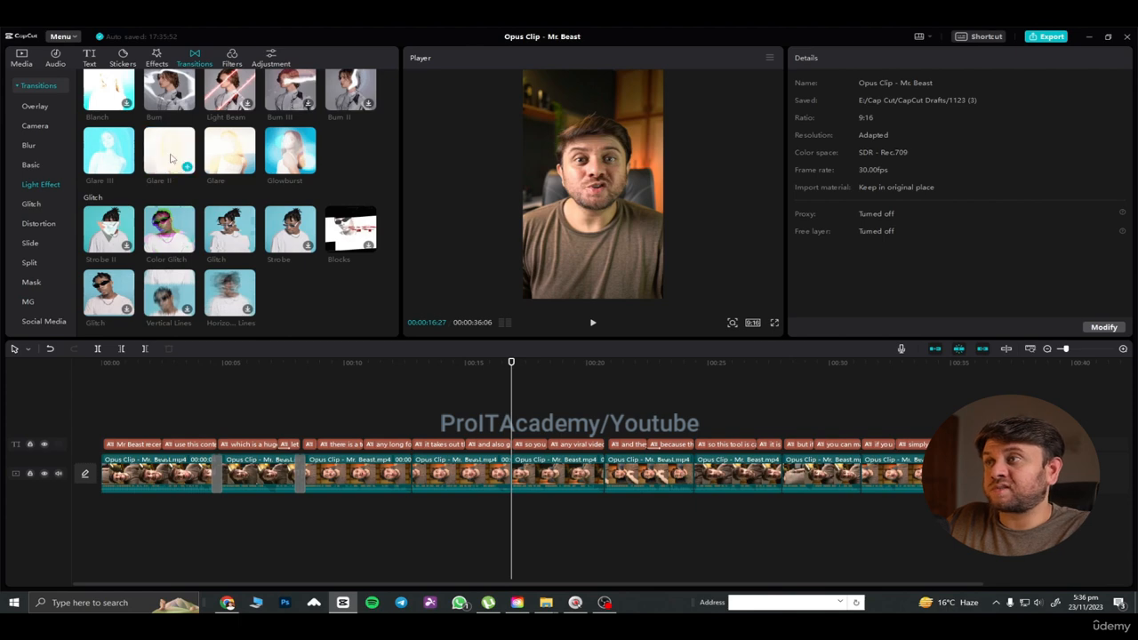
{"action": "left_click_drag", "start_coordinate": [169, 155], "coordinate": [512, 474]}
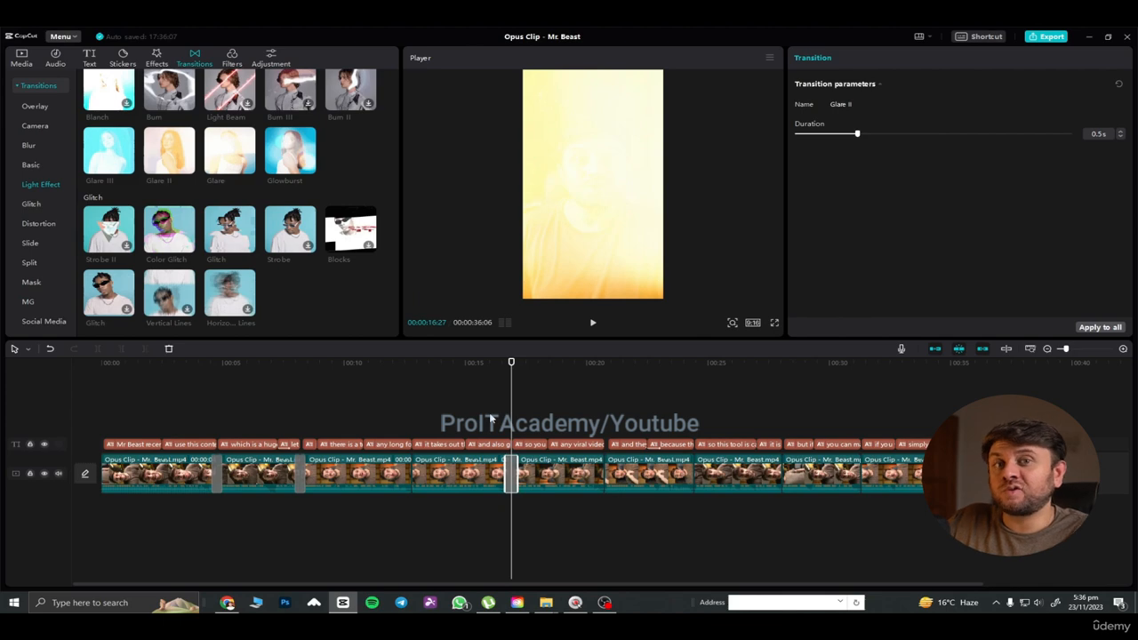
Step: Play back the Glare II transition, starting from about 16 seconds
{"action": "left_click", "coordinate": [490, 418]}
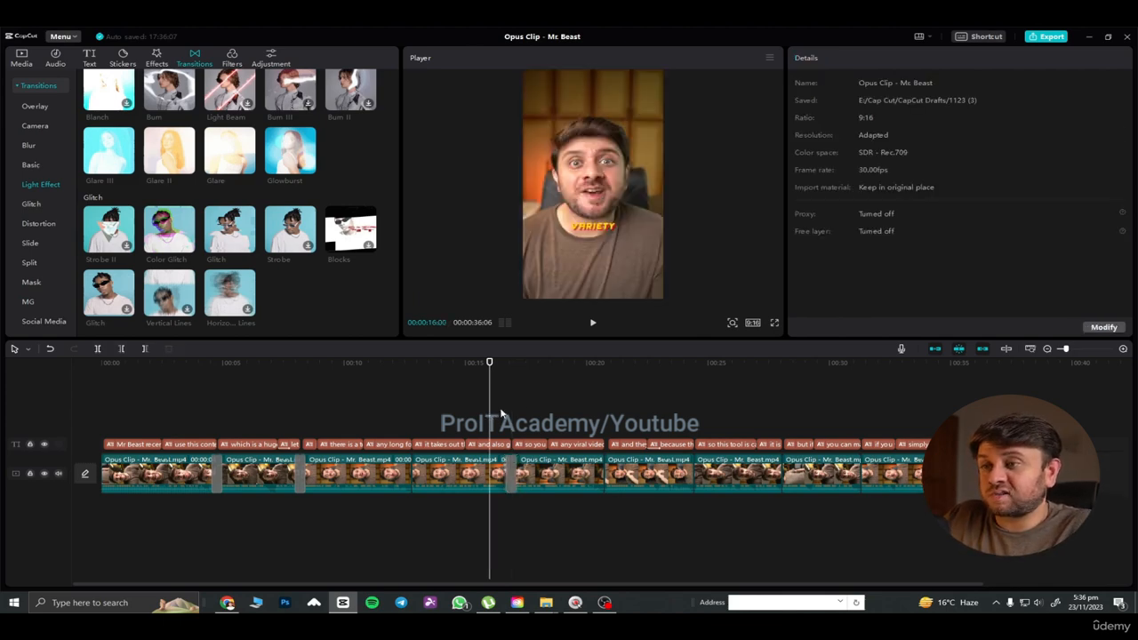
{"action": "key", "text": "space"}
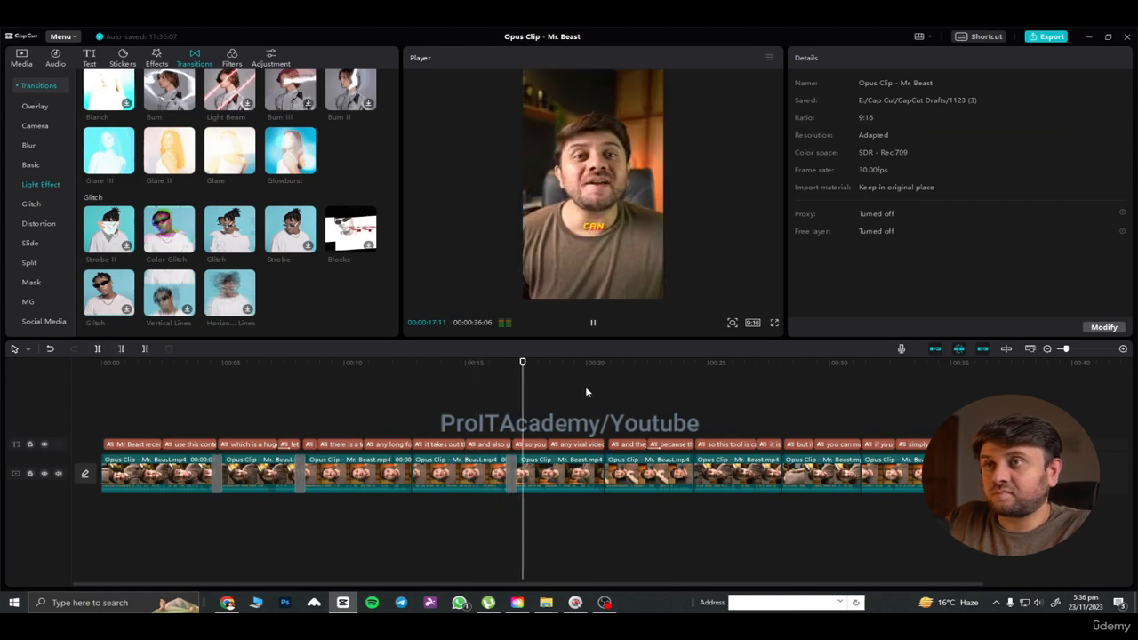
{"action": "key", "text": "space"}
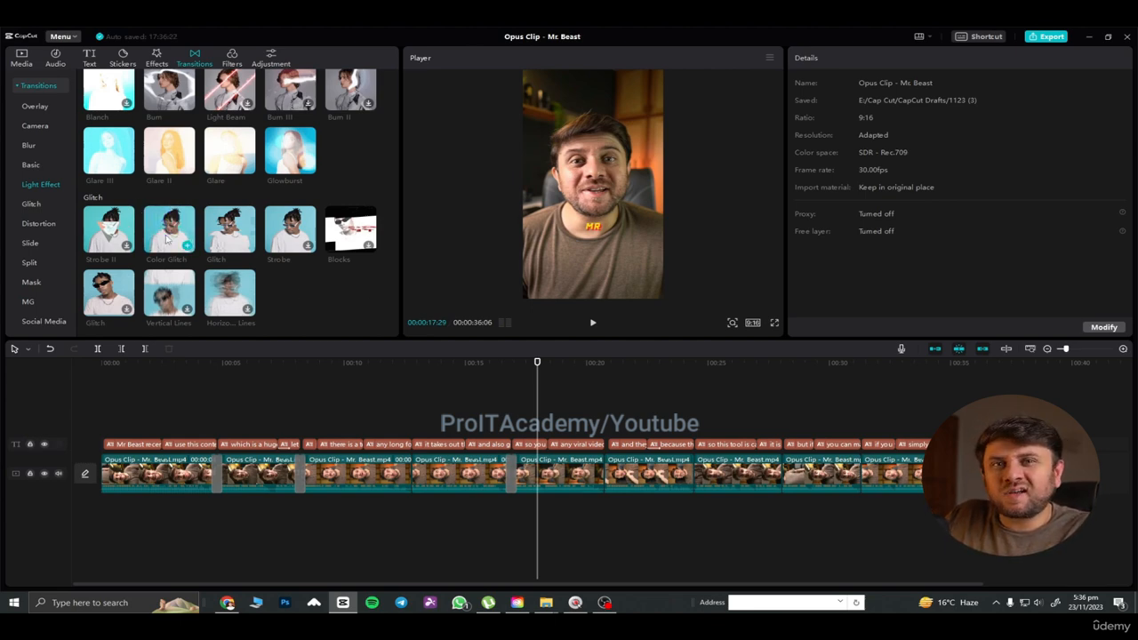
Step: Try the Color Glitch transition at the cut between the fifth and sixth clips, near 21 seconds, play it back, and undo it
{"action": "left_click_drag", "start_coordinate": [166, 238], "coordinate": [605, 472]}
{"action": "left_click", "coordinate": [586, 430]}
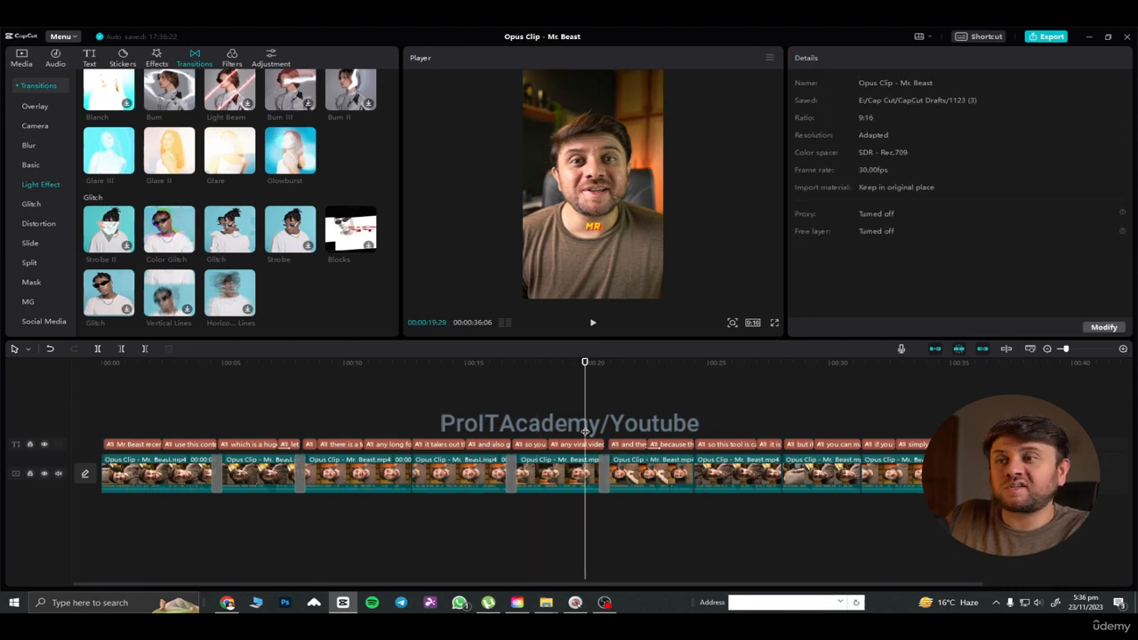
{"action": "key", "text": "space"}
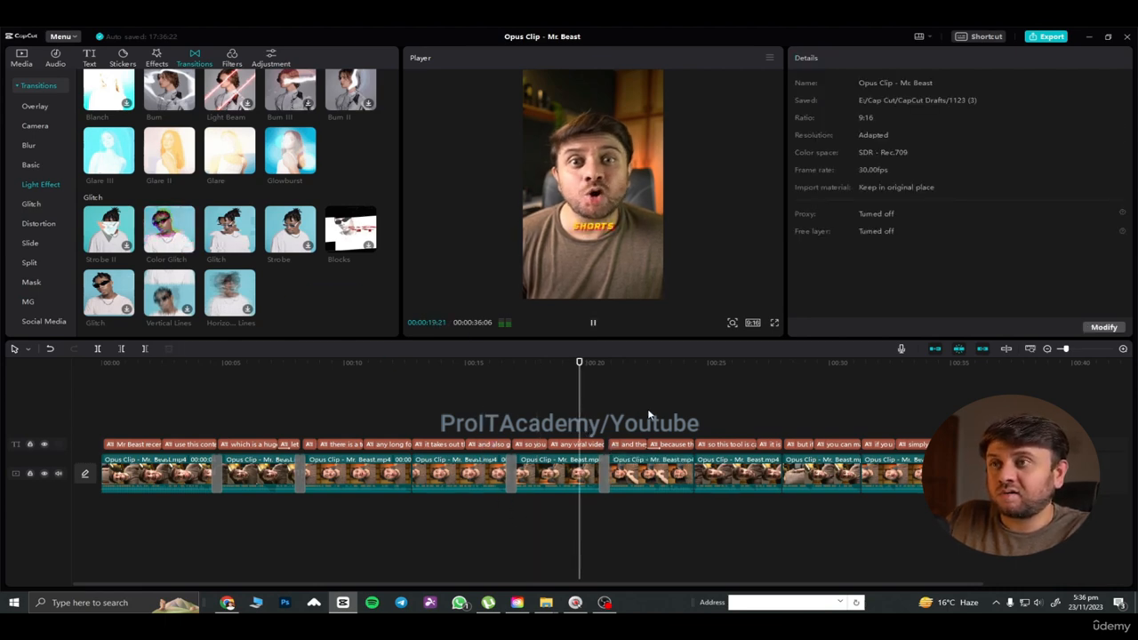
{"action": "key", "text": "space"}
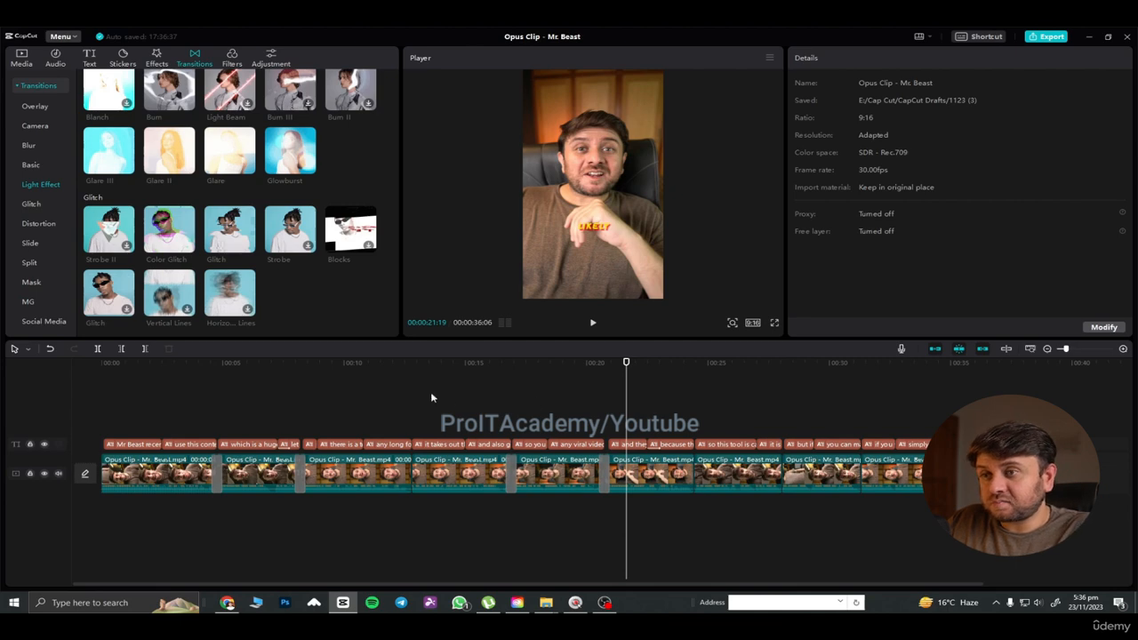
{"action": "key", "text": "ctrl+z"}
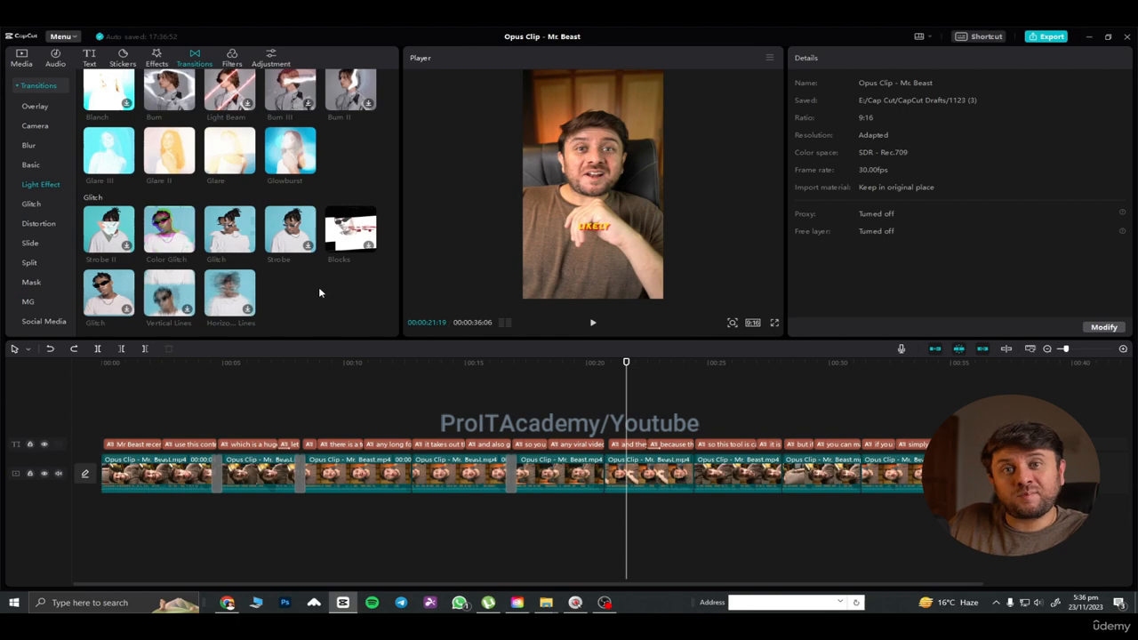
{"action": "scroll", "coordinate": [103, 115], "scroll_direction": "up", "scroll_amount": 8}
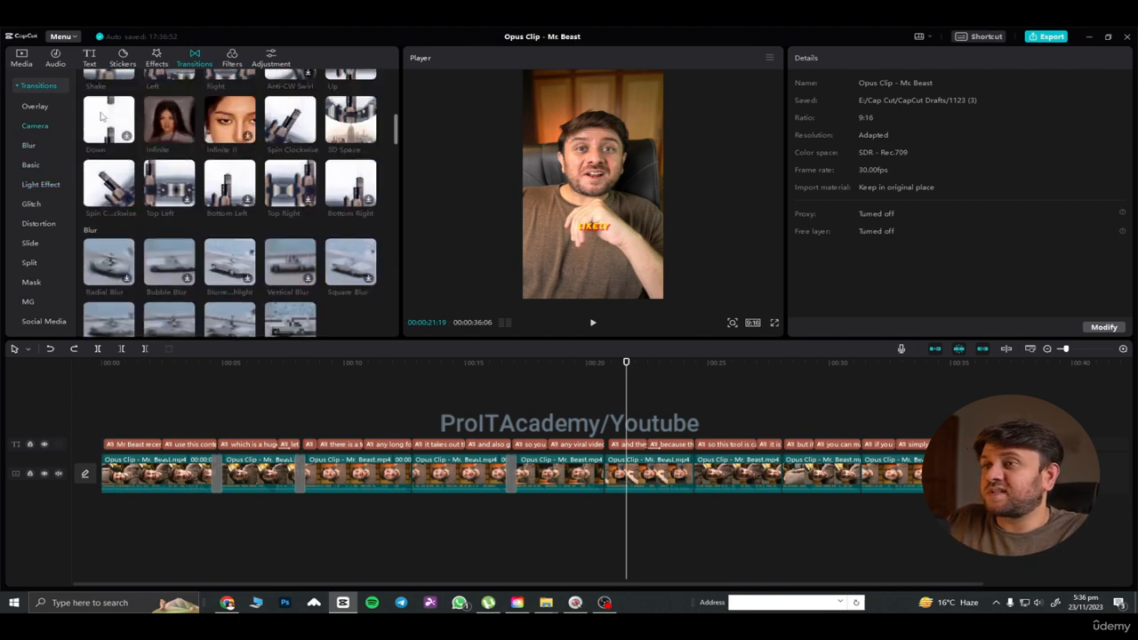
{"action": "scroll", "coordinate": [103, 116], "scroll_direction": "up", "scroll_amount": 2}
{"action": "left_click", "coordinate": [223, 411]}
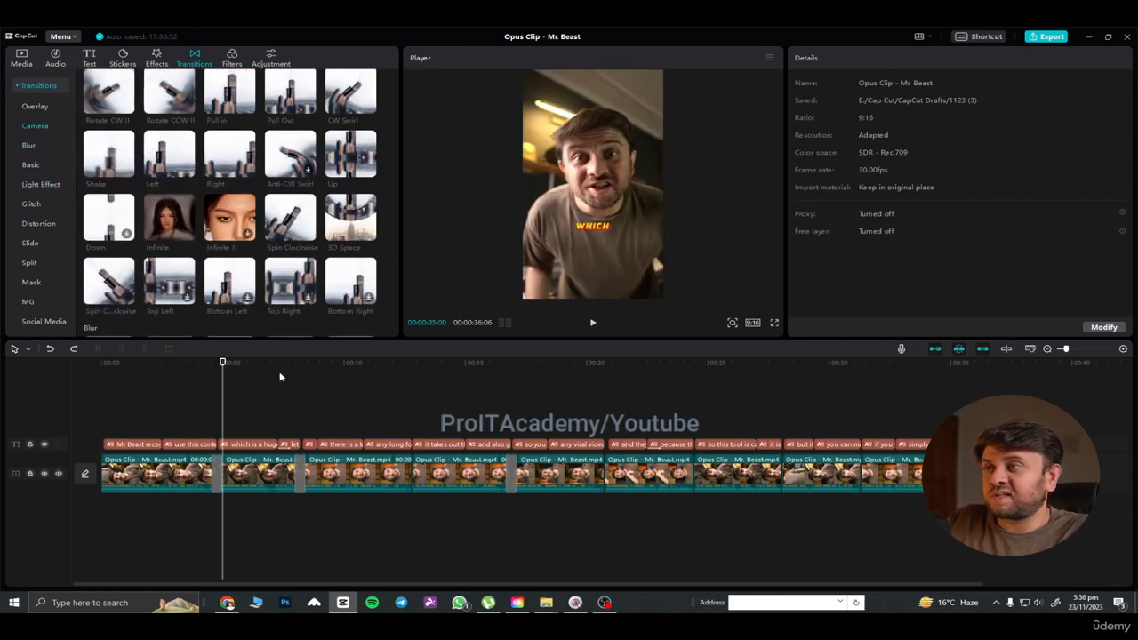
{"action": "scroll", "coordinate": [138, 203], "scroll_direction": "up", "scroll_amount": 3}
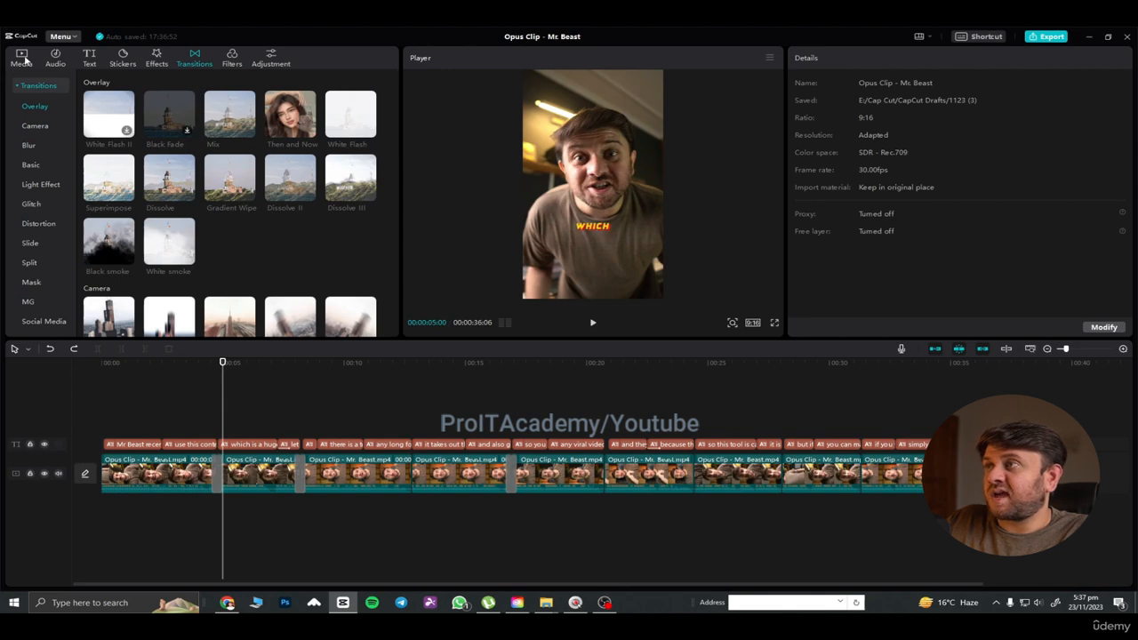
Step: Place Clip My Videos.mp4 and Easy Way.mp4 from the local media on a track above the main video, starting near 8 seconds
{"action": "left_click", "coordinate": [21, 59]}
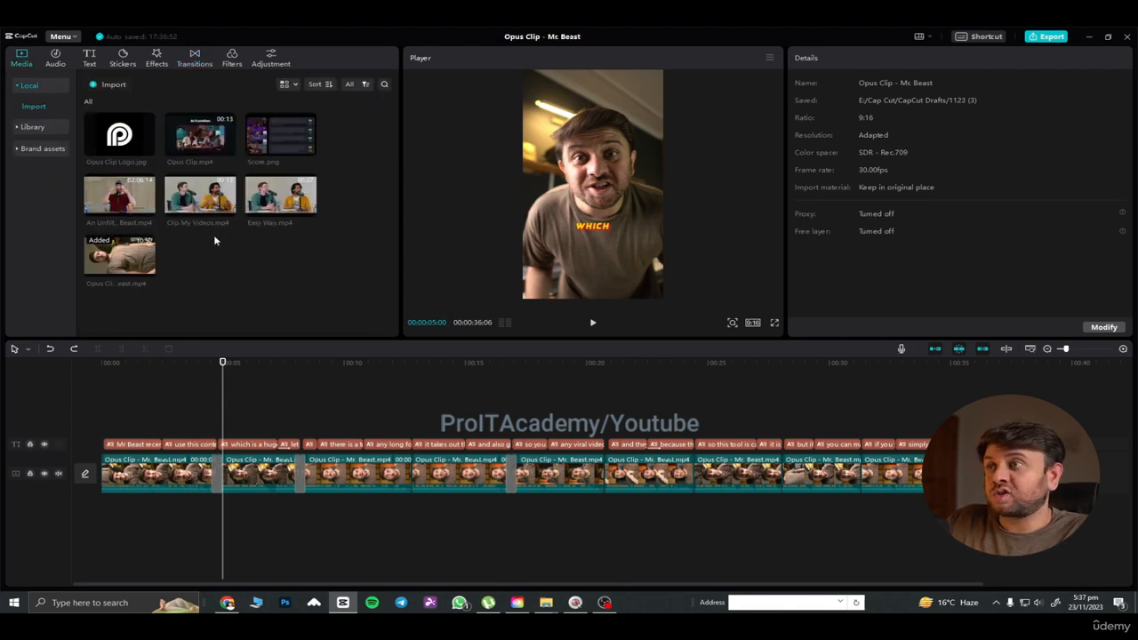
{"action": "left_click_drag", "start_coordinate": [206, 246], "coordinate": [299, 406]}
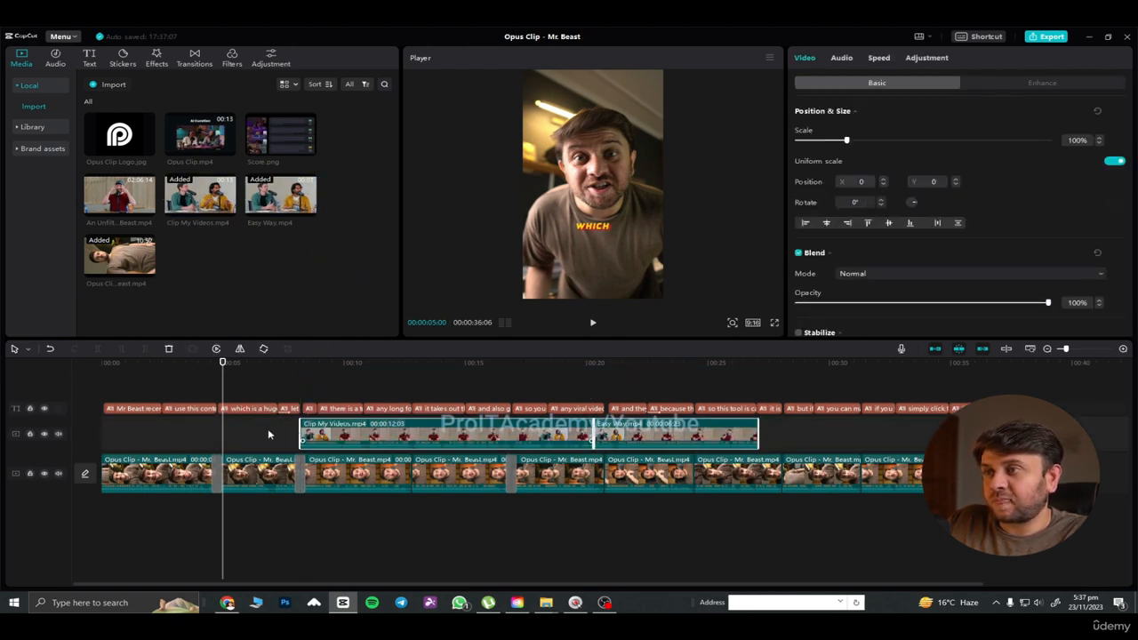
{"action": "left_click", "coordinate": [244, 438]}
{"action": "left_click", "coordinate": [294, 439]}
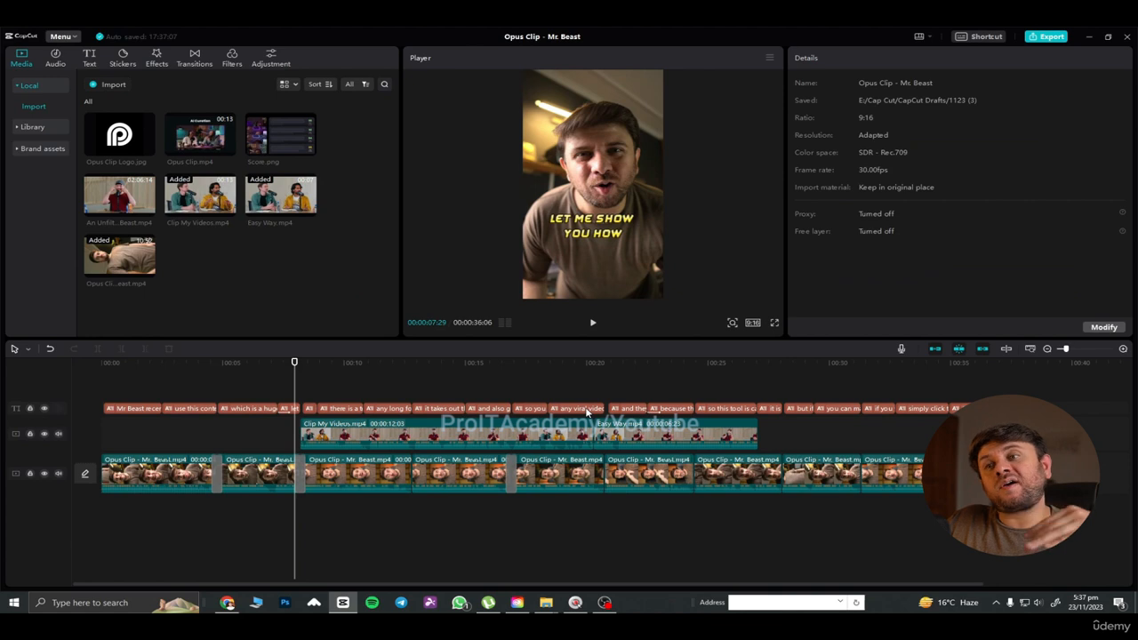
Step: Move the Clip My Videos.mp4 clip onto its own track directly above the main video, starting at about 11.5 seconds
{"action": "left_click", "coordinate": [323, 473]}
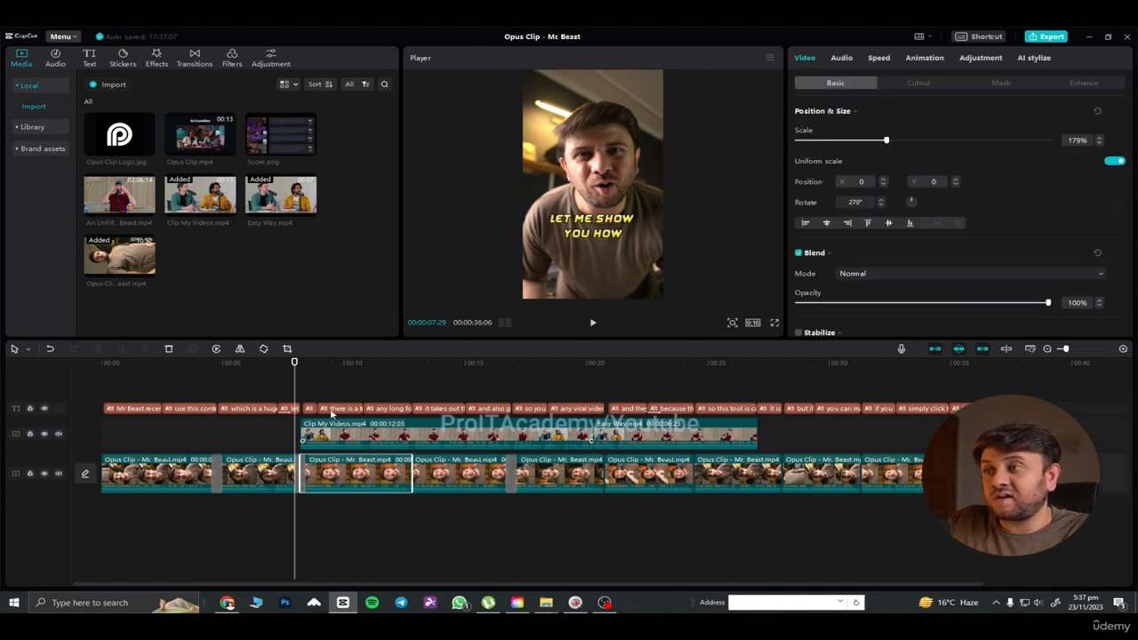
{"action": "left_click", "coordinate": [360, 408]}
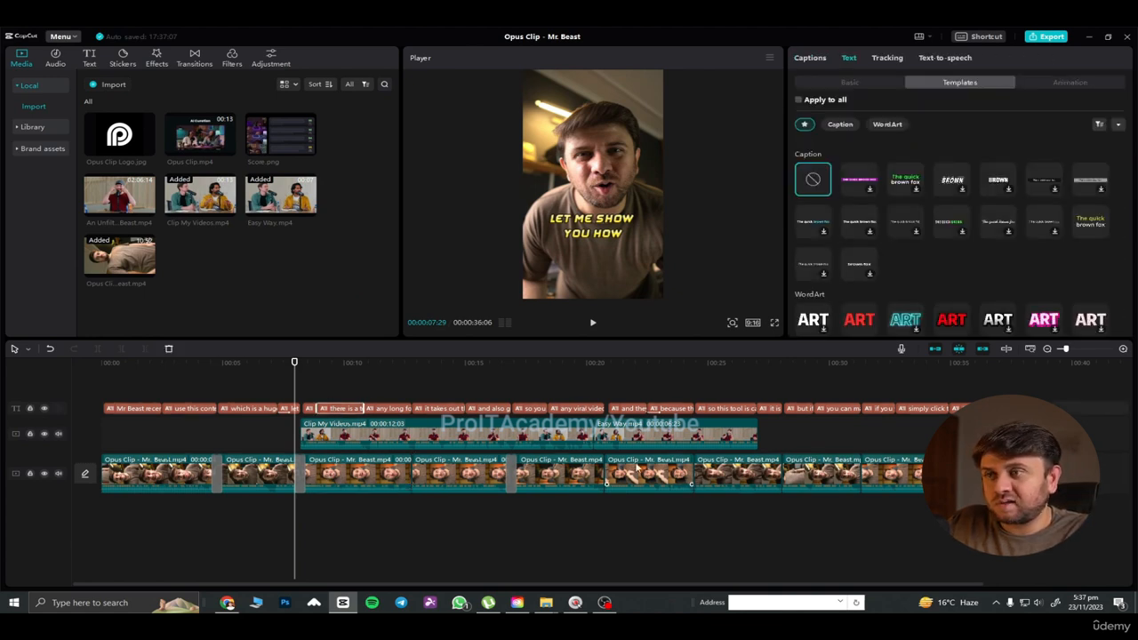
{"action": "left_click_drag", "start_coordinate": [381, 443], "coordinate": [447, 552]}
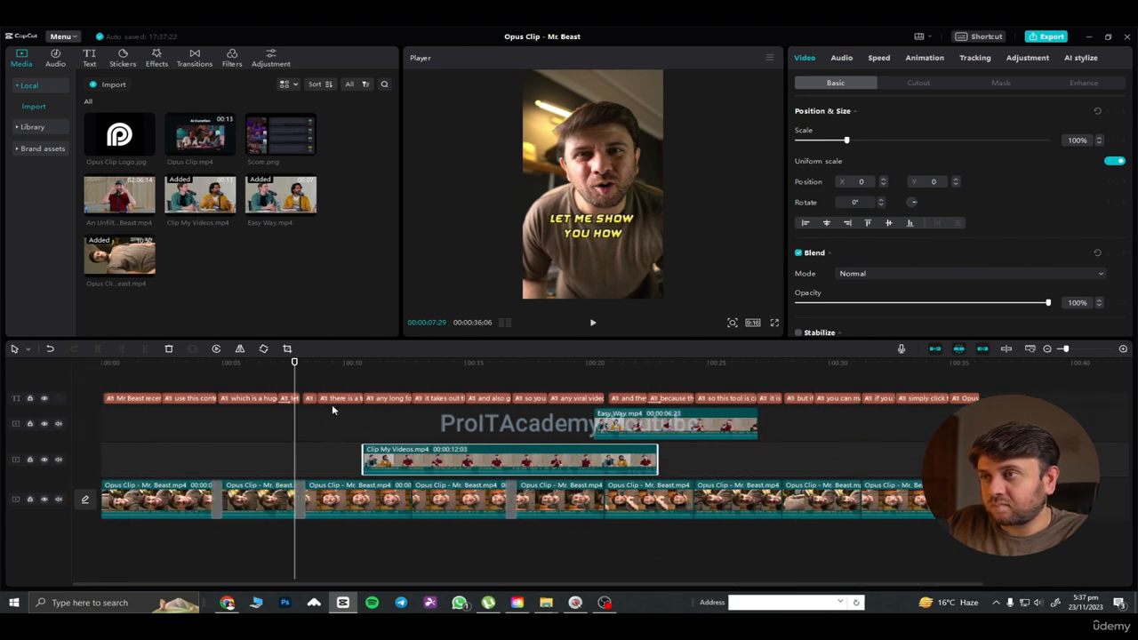
{"action": "mouse_move", "coordinate": [333, 403]}
{"action": "left_mouse_down"}
{"action": "mouse_move", "coordinate": [343, 407]}
{"action": "mouse_move", "coordinate": [332, 406]}
{"action": "left_mouse_up"}
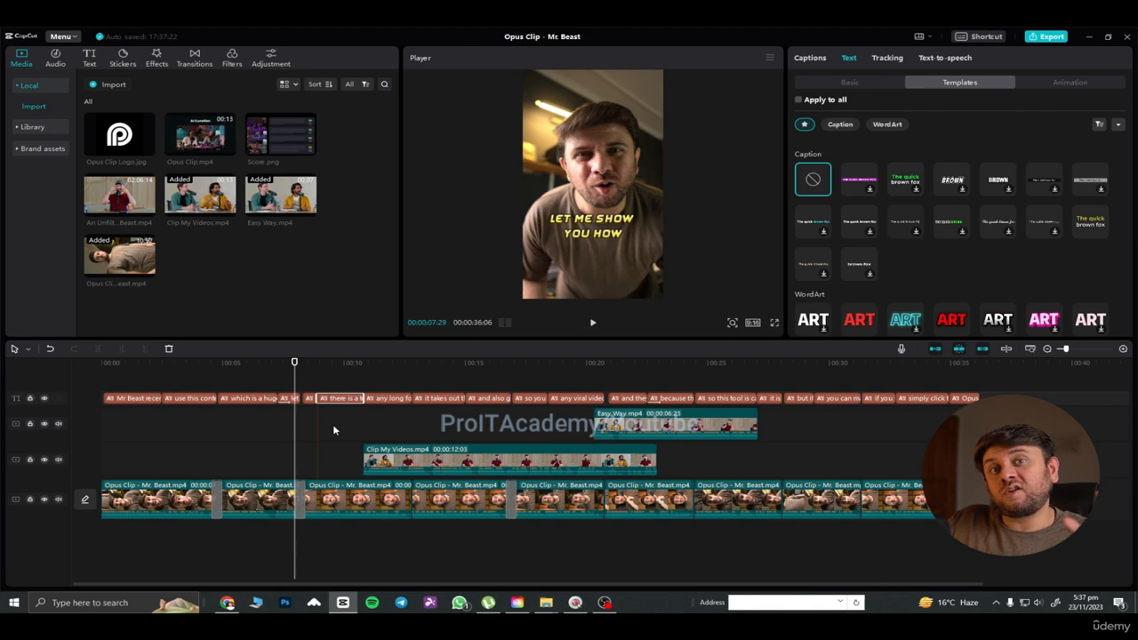
{"action": "left_click", "coordinate": [334, 429]}
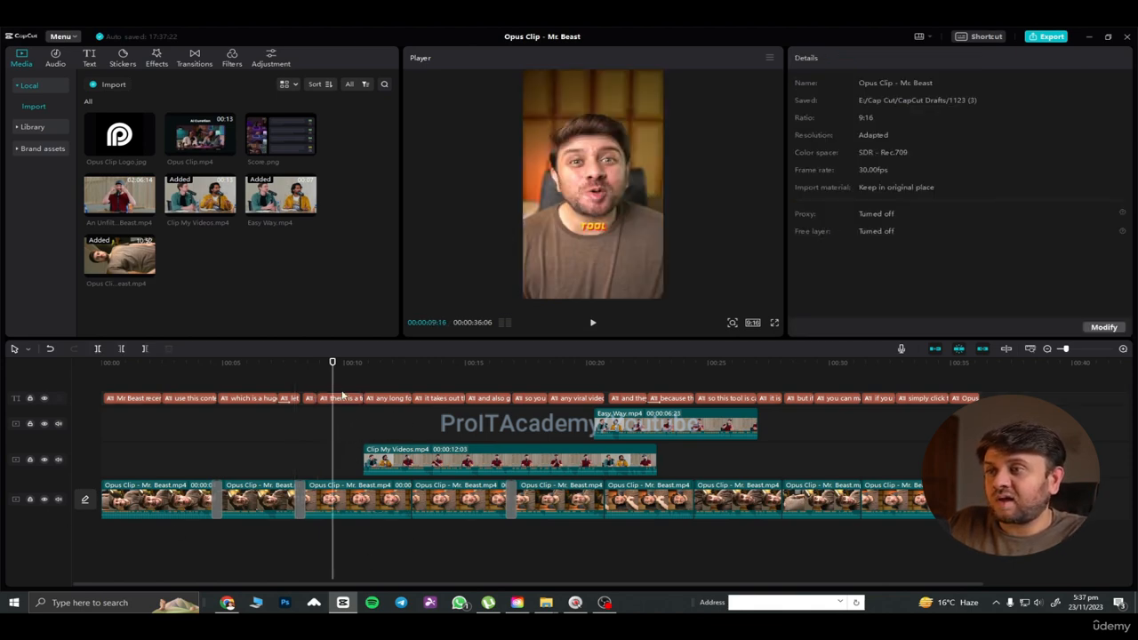
{"action": "left_click_drag", "start_coordinate": [430, 462], "coordinate": [1047, 460]}
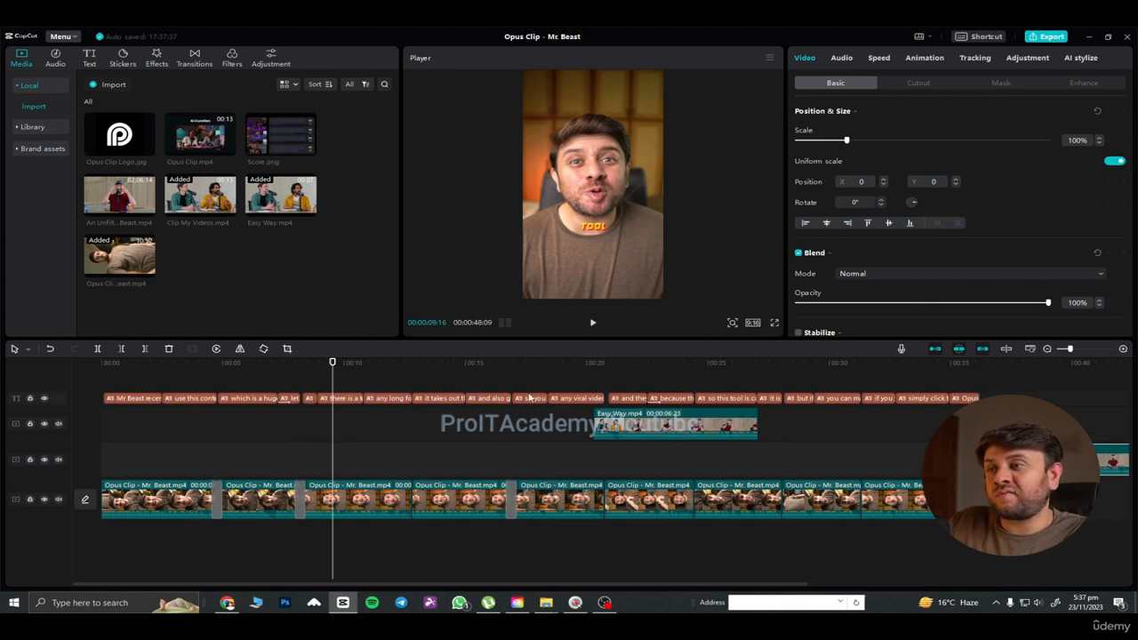
{"action": "left_click_drag", "start_coordinate": [1111, 461], "coordinate": [363, 472]}
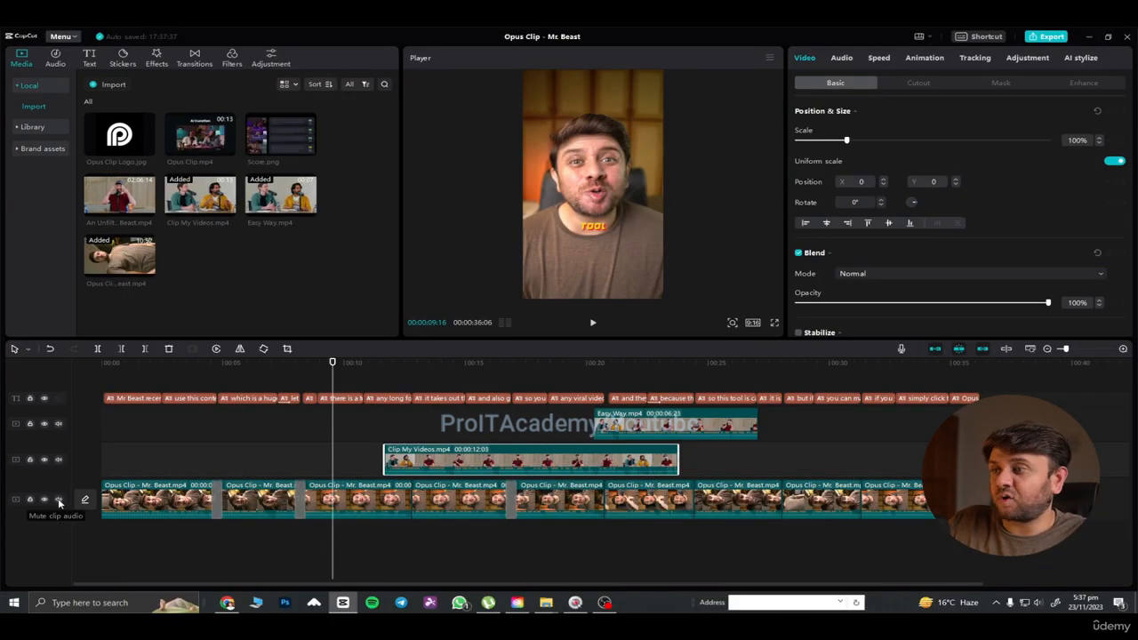
Step: Mute the main video track's clip audio and play back the Clip My Videos.mp4 overlay, starting from about 11 seconds
{"action": "left_click", "coordinate": [59, 501]}
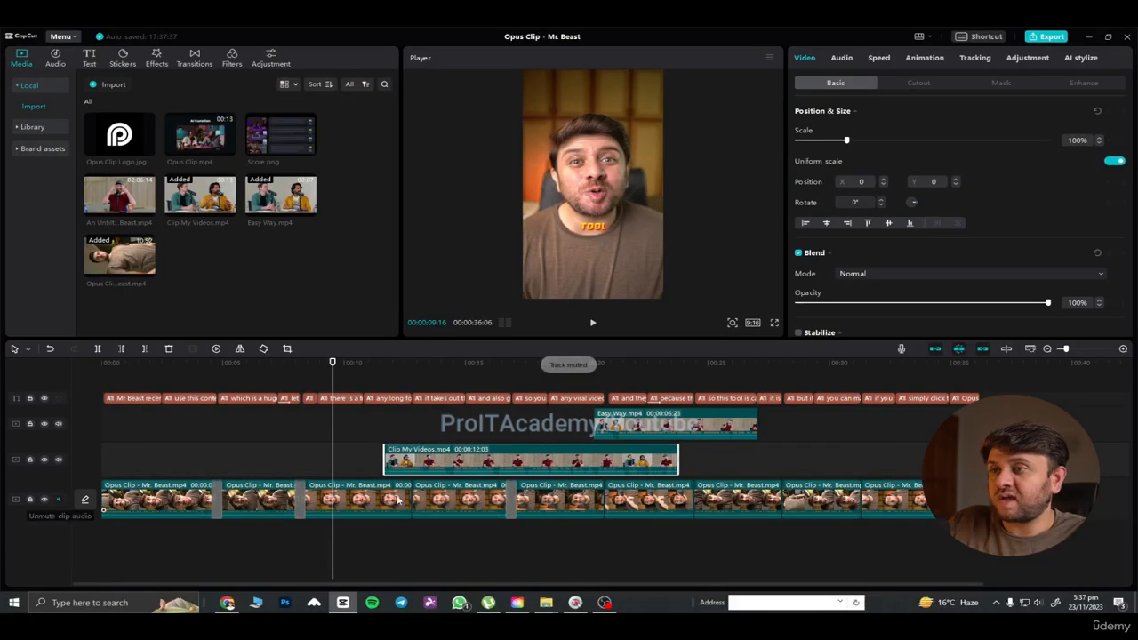
{"action": "left_click", "coordinate": [373, 455]}
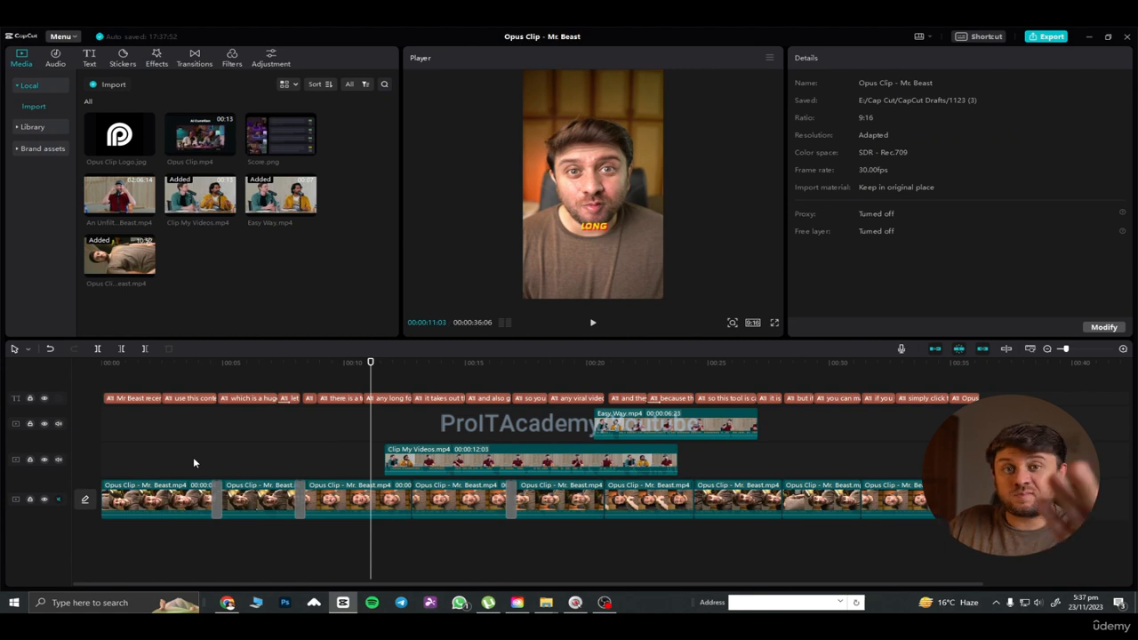
{"action": "key", "text": "space"}
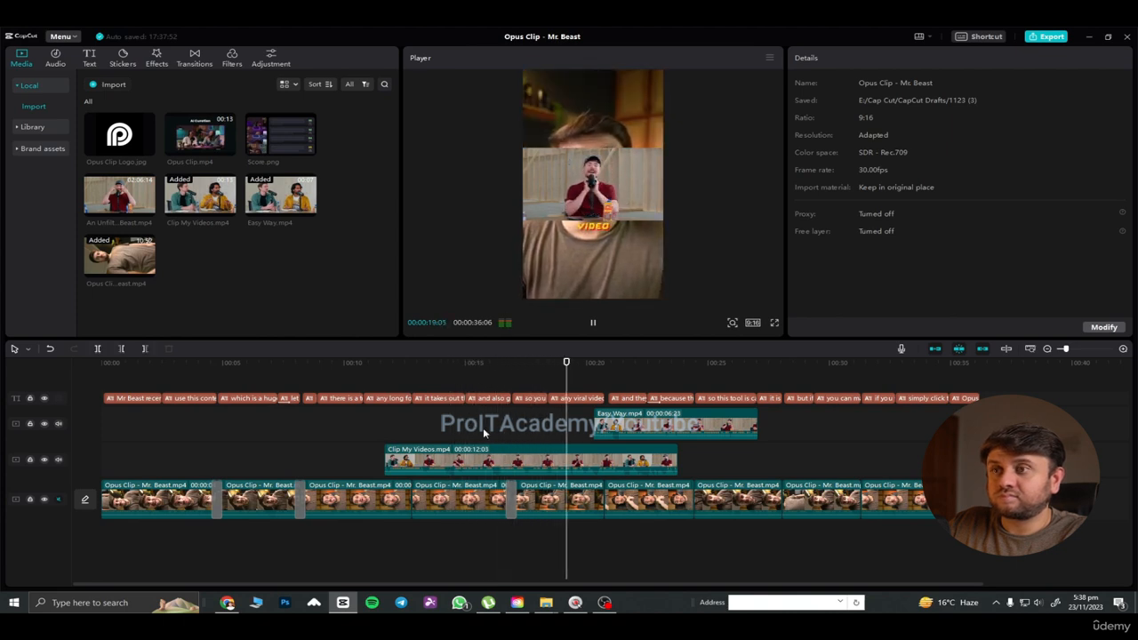
{"action": "key", "text": "space"}
Step: Move the Easy Way.mp4 clip along its track to start near 29 seconds, and return the playhead to about 14.5 seconds
{"action": "left_click_drag", "start_coordinate": [628, 428], "coordinate": [833, 428]}
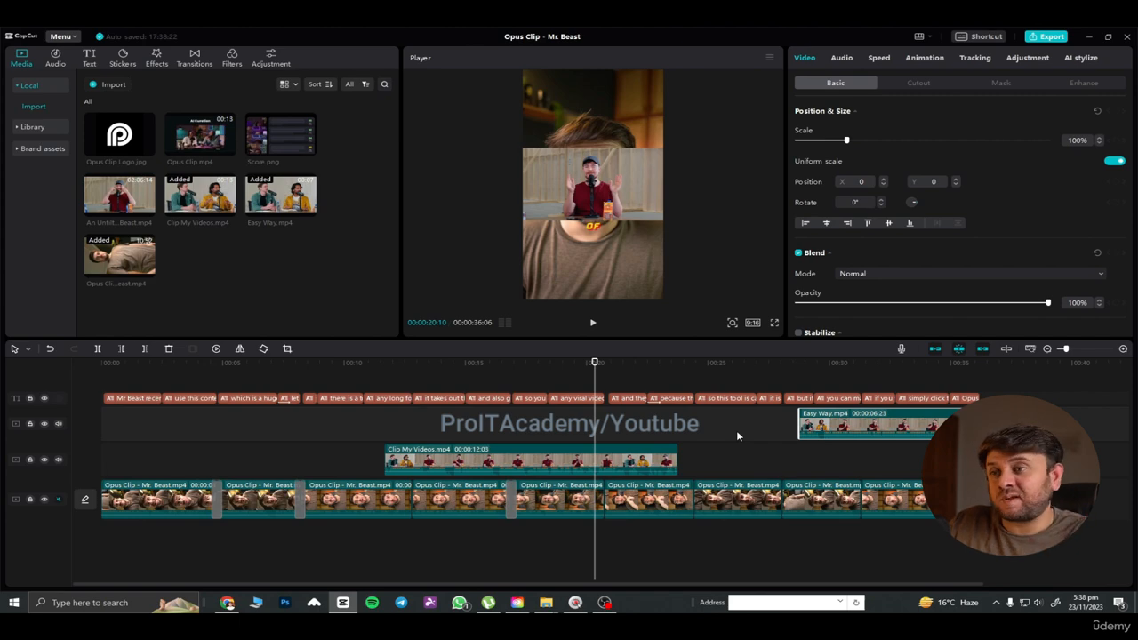
{"action": "left_click", "coordinate": [454, 434]}
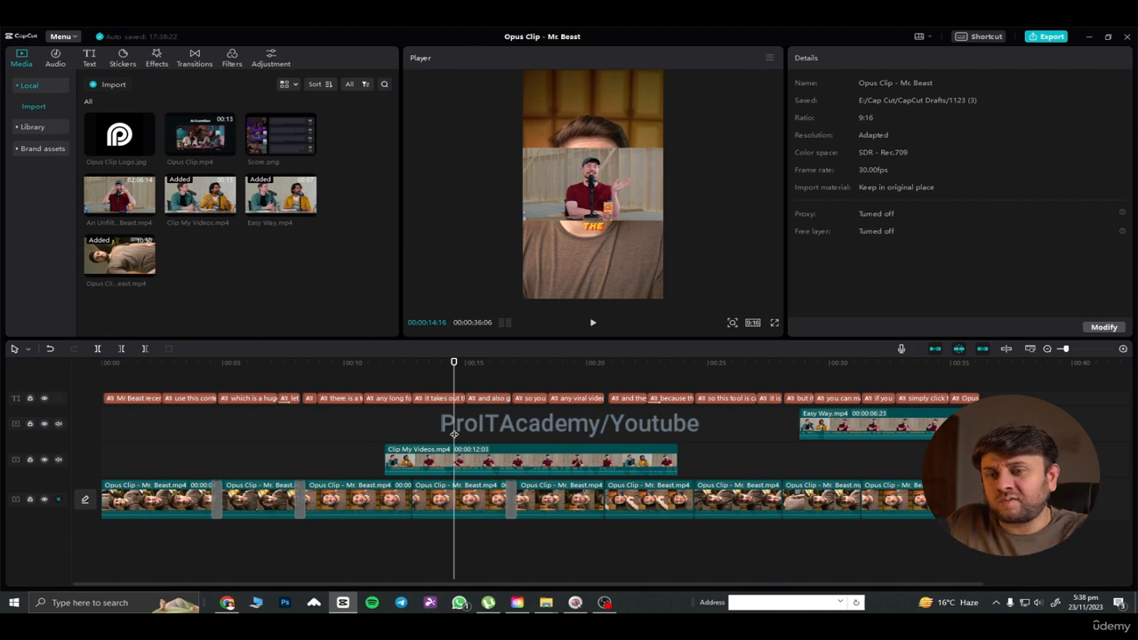
Step: Set the headphone volume to 40 and play back Clip My Videos.mp4 around 14 seconds to find a cut point
{"action": "left_click", "coordinate": [1038, 601]}
{"action": "scroll", "coordinate": [1041, 592], "scroll_direction": "up", "scroll_amount": 10}
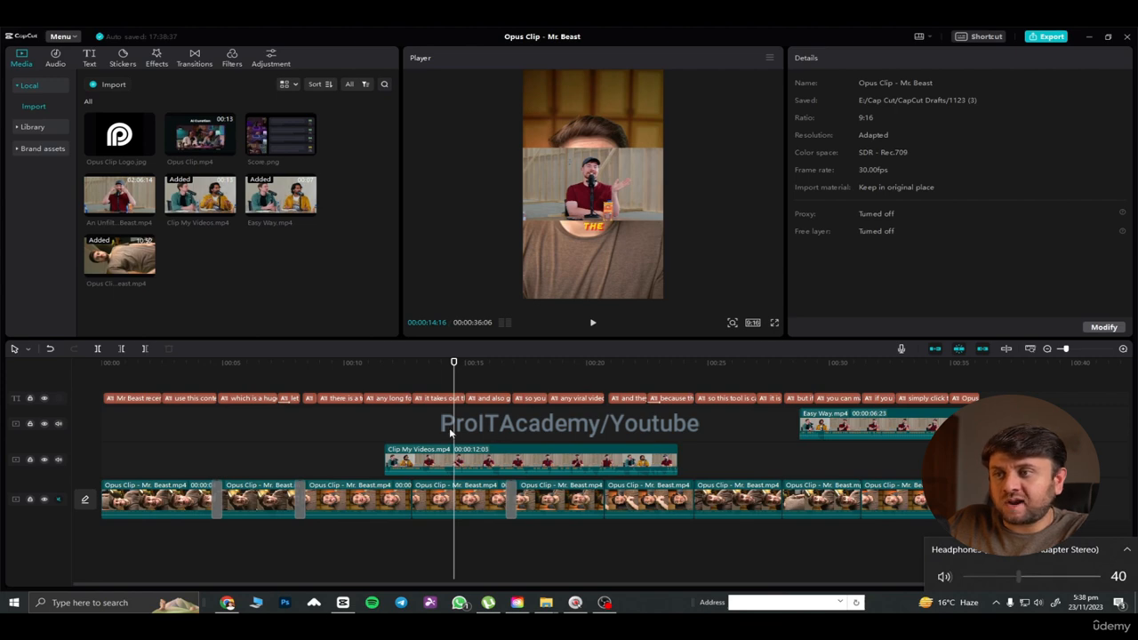
{"action": "left_click", "coordinate": [444, 389]}
{"action": "scroll", "coordinate": [451, 390], "scroll_direction": "up", "scroll_amount": 2}
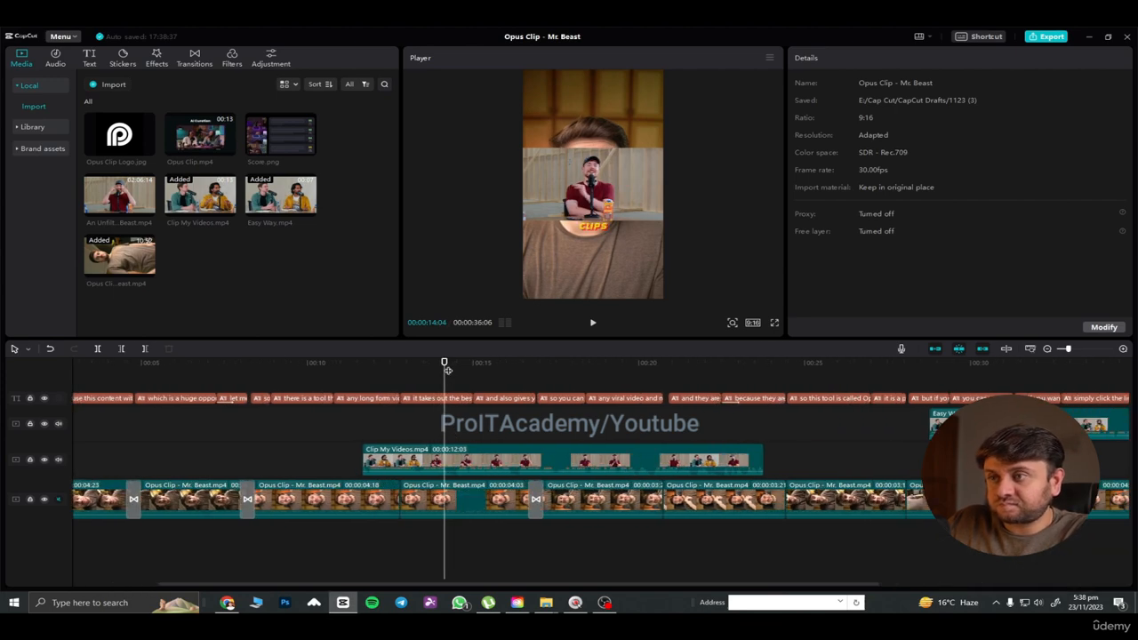
{"action": "left_click_drag", "start_coordinate": [446, 368], "coordinate": [460, 388]}
{"action": "key", "text": "space"}
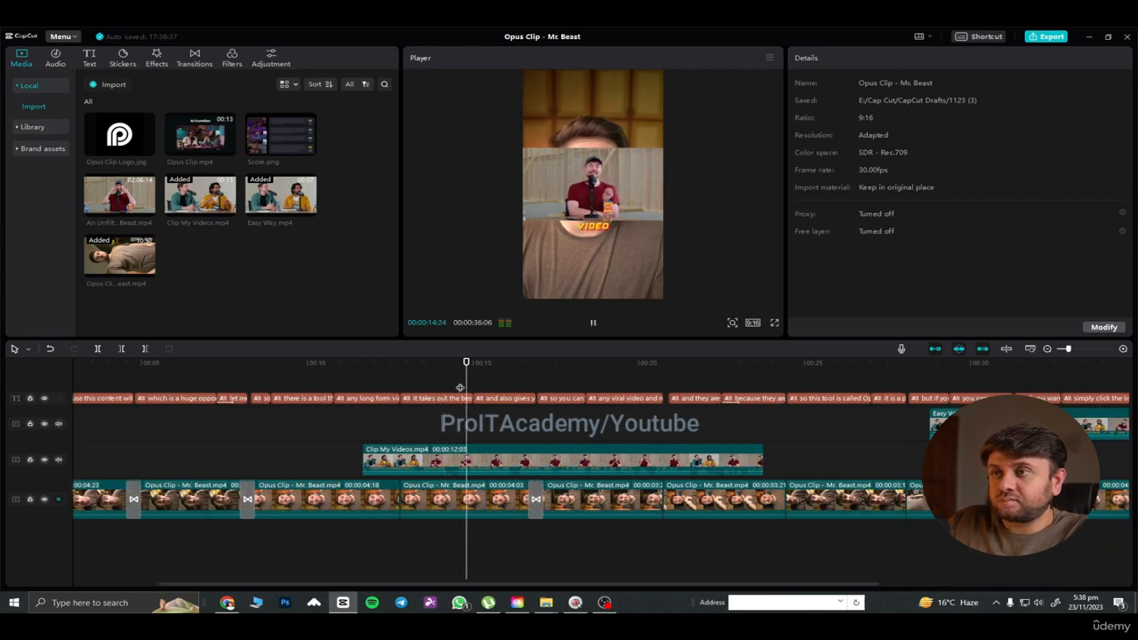
{"action": "left_click", "coordinate": [418, 418]}
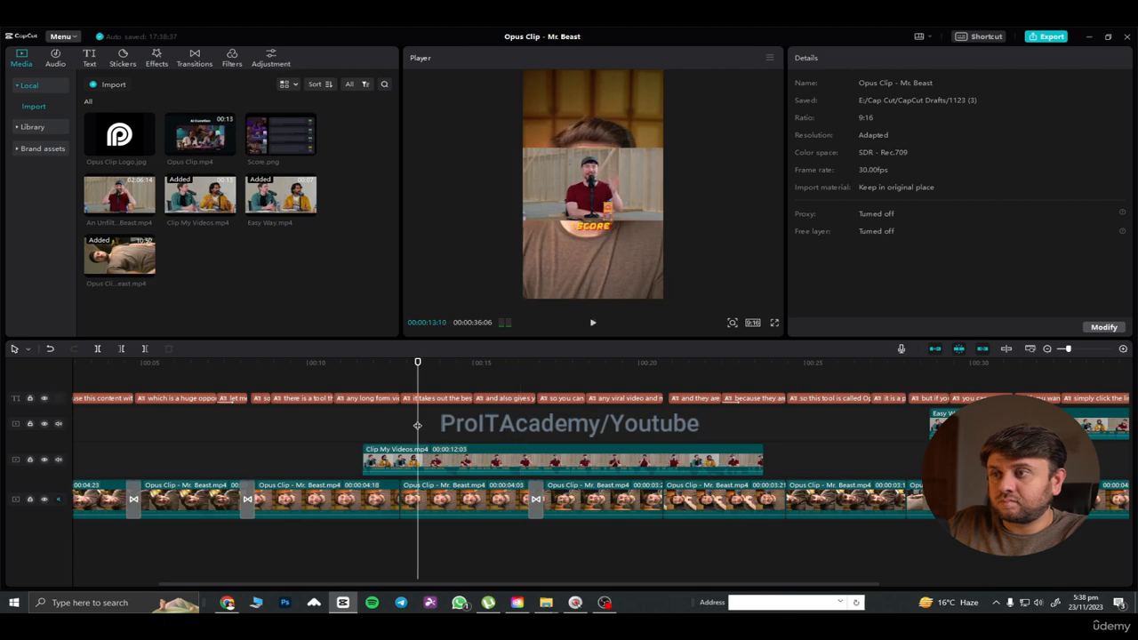
{"action": "key", "text": "space"}
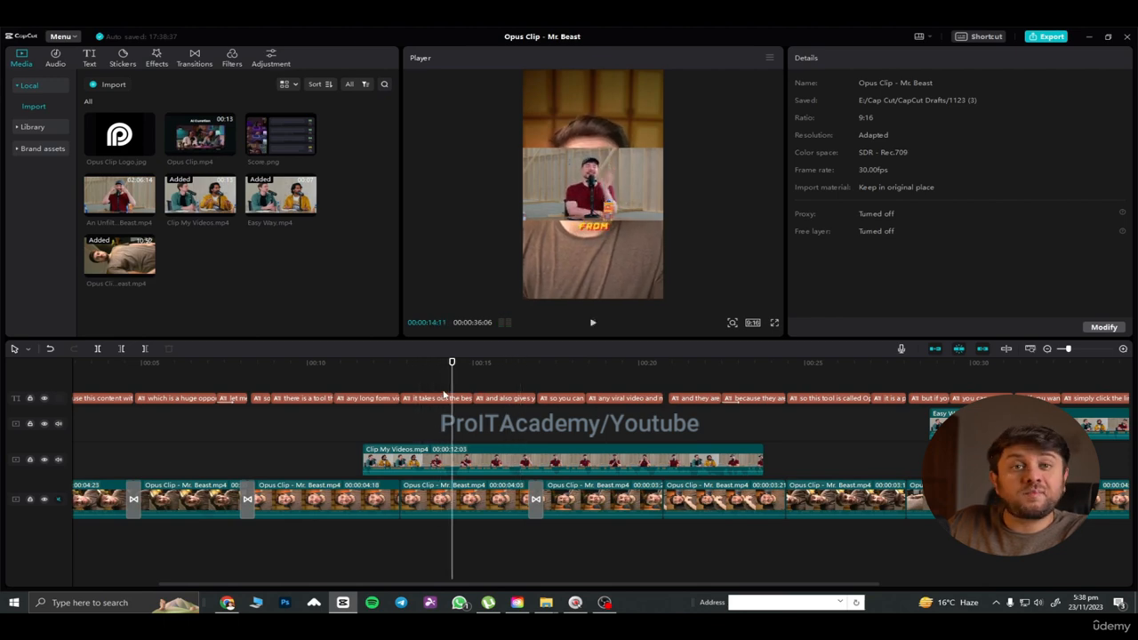
Step: Split the Clip My Videos.mp4 clip at 00:00:14:05
{"action": "left_click_drag", "start_coordinate": [452, 368], "coordinate": [445, 370]}
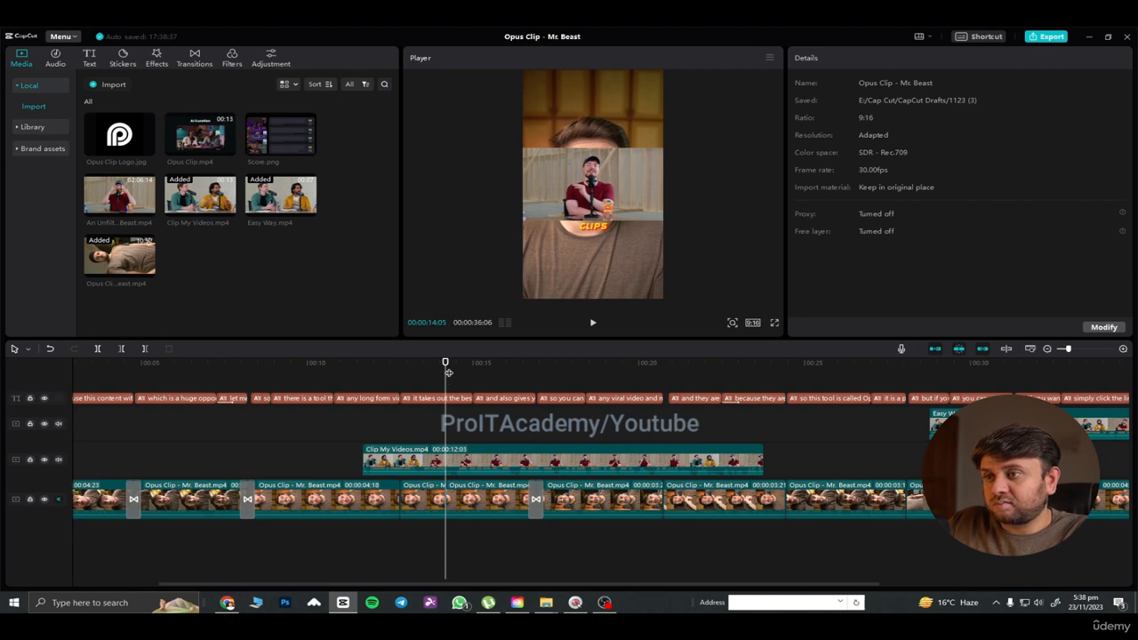
{"action": "left_click", "coordinate": [462, 458]}
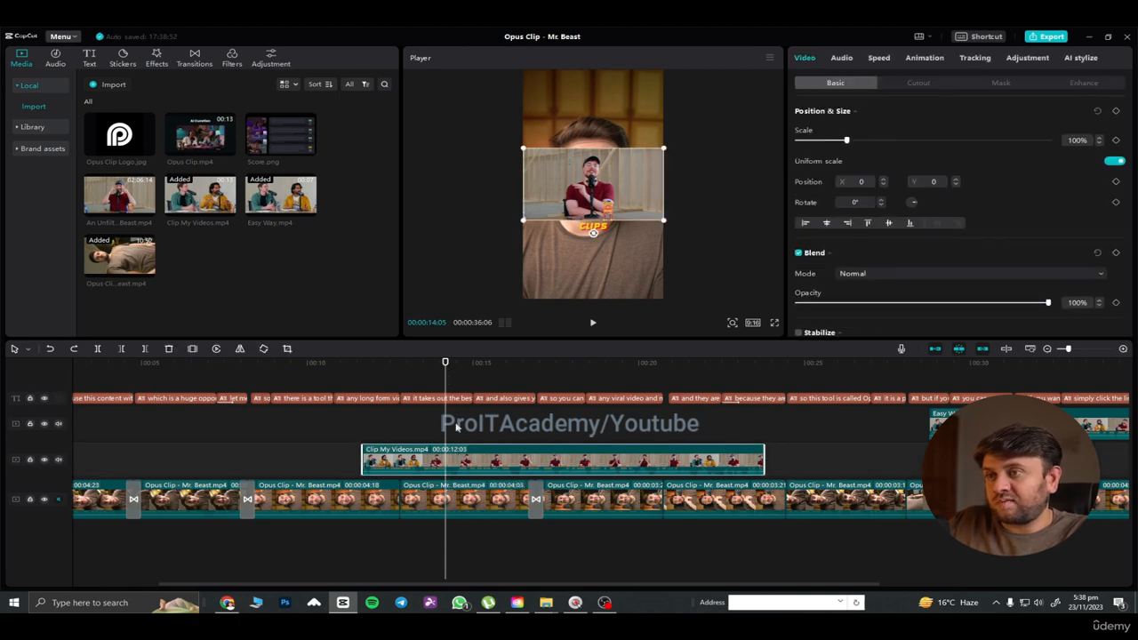
{"action": "key", "text": "ctrl+b"}
Step: Trim the first piece of Clip My Videos.mp4 to start at 00:00:13:15, and play back the shortened piece
{"action": "left_click_drag", "start_coordinate": [446, 369], "coordinate": [423, 369]}
{"action": "left_click", "coordinate": [421, 462]}
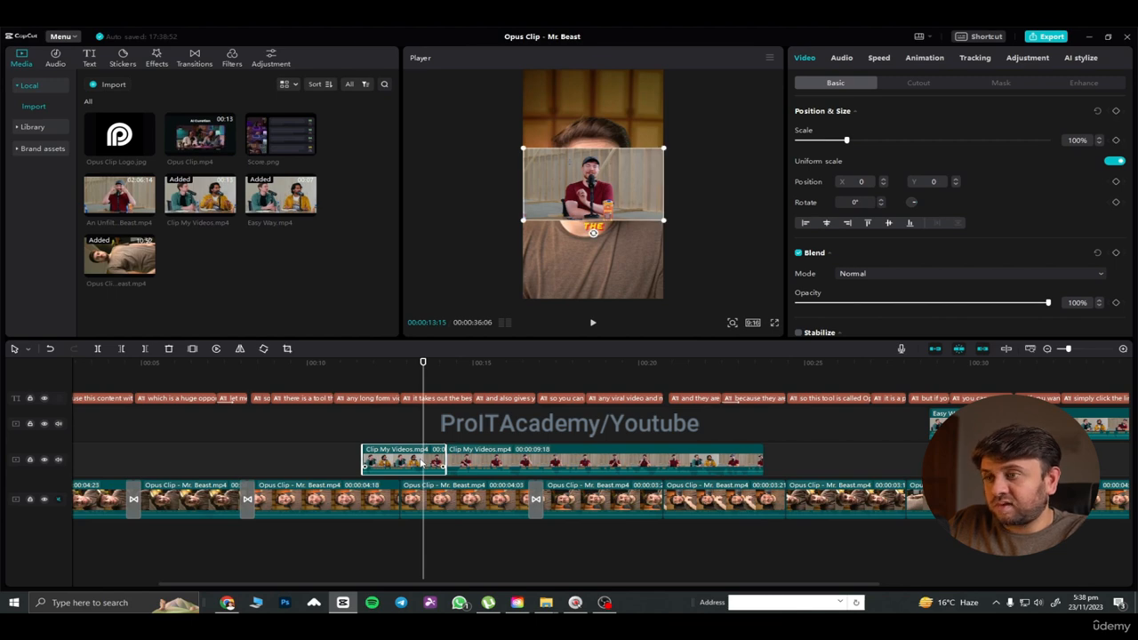
{"action": "key", "text": "q"}
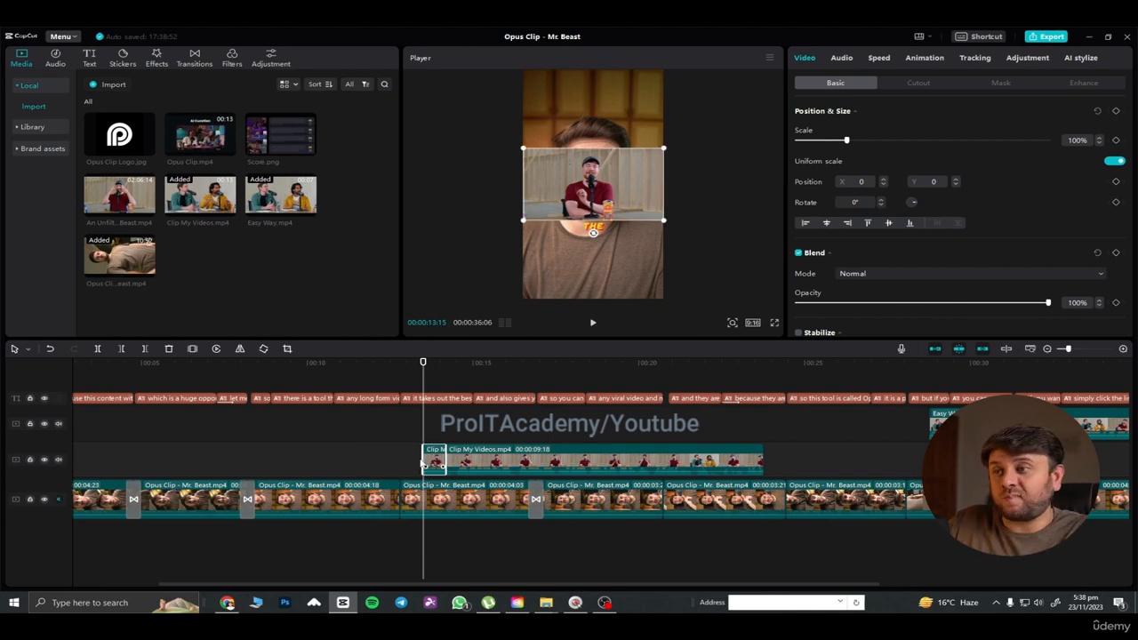
{"action": "mouse_move", "coordinate": [425, 369]}
{"action": "left_mouse_down"}
{"action": "mouse_move", "coordinate": [447, 367]}
{"action": "mouse_move", "coordinate": [423, 365]}
{"action": "left_mouse_up"}
{"action": "key", "text": "space"}
{"action": "key", "text": "space"}
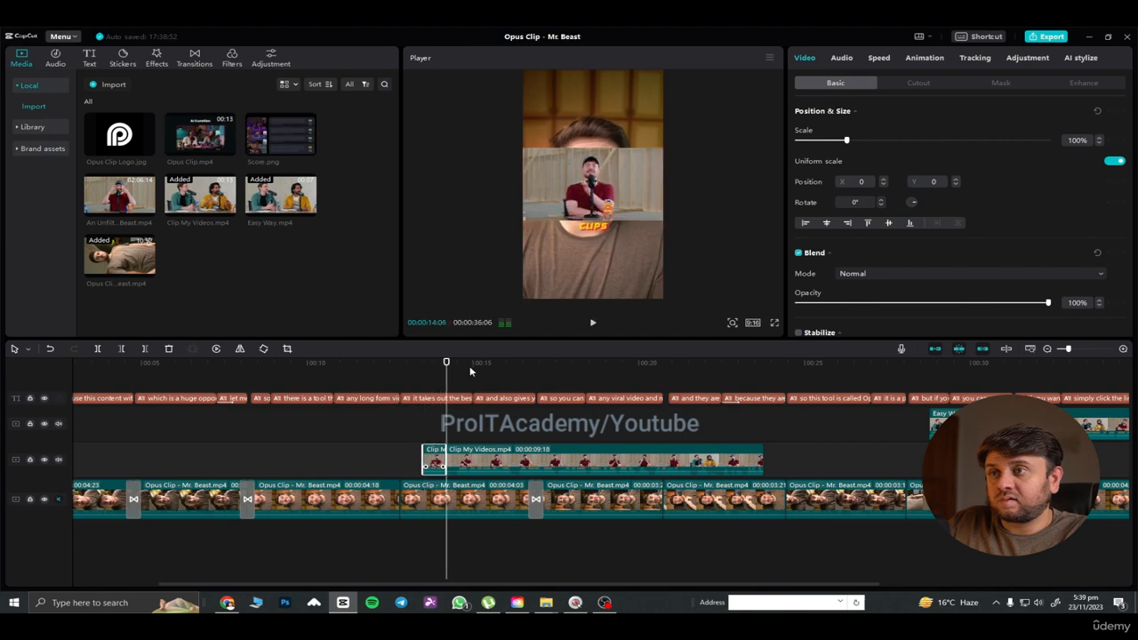
Step: Play back the second Clip My Videos.mp4 piece to find a better moment, and trim its start to 00:00:18:16
{"action": "key", "text": "space"}
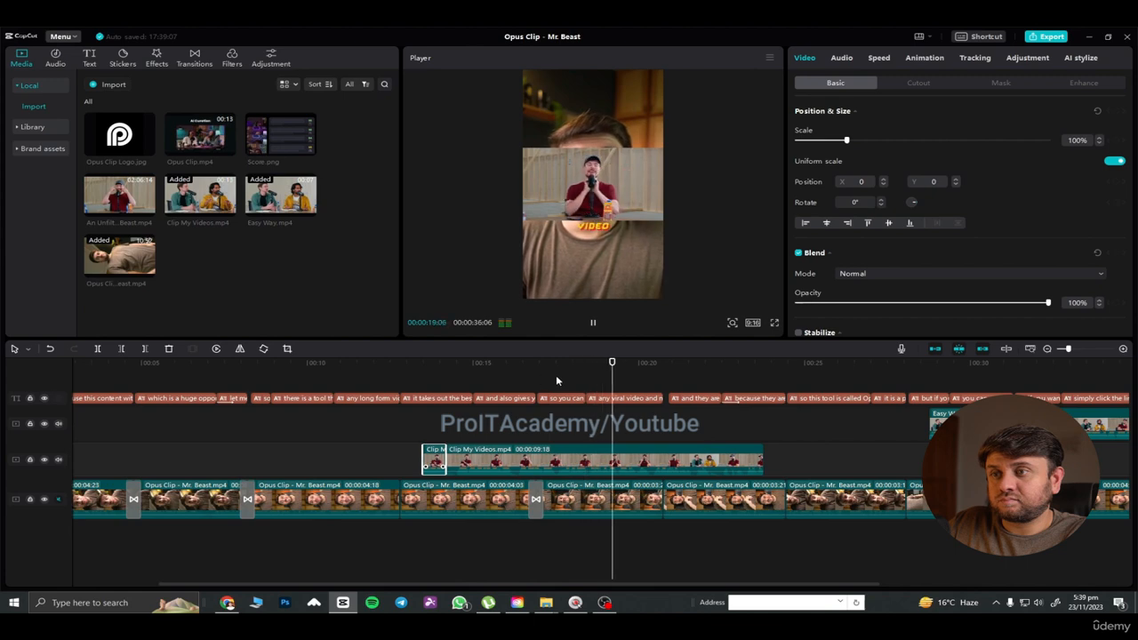
{"action": "key", "text": "space"}
{"action": "left_click_drag", "start_coordinate": [645, 374], "coordinate": [590, 376]}
{"action": "scroll", "coordinate": [608, 406], "scroll_direction": "up", "scroll_amount": 3}
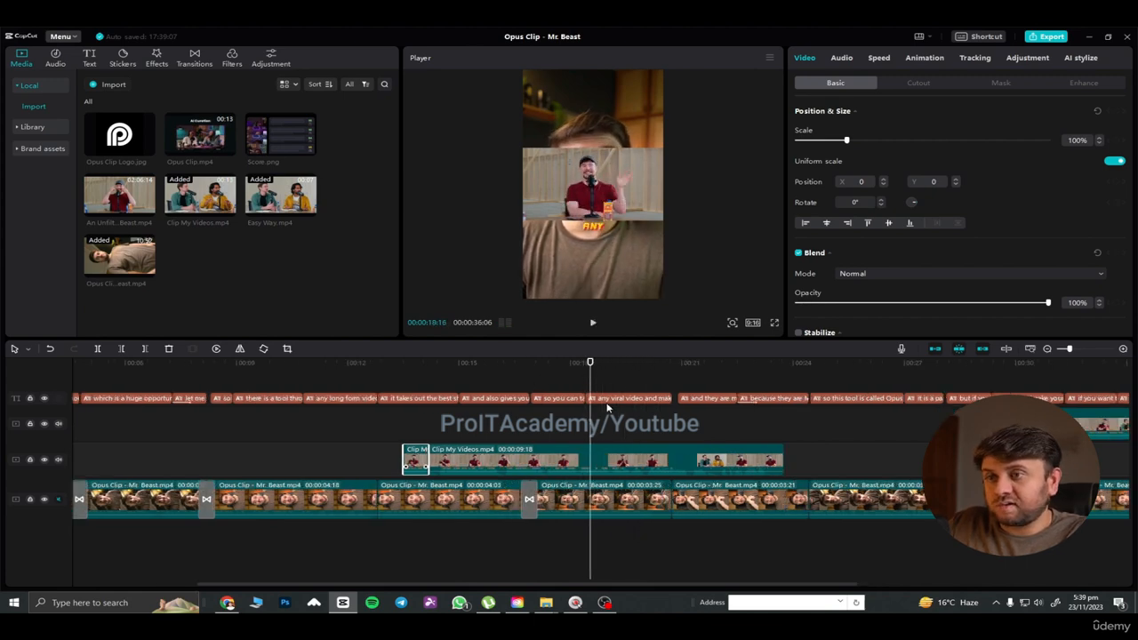
{"action": "left_click_drag", "start_coordinate": [589, 362], "coordinate": [588, 364]}
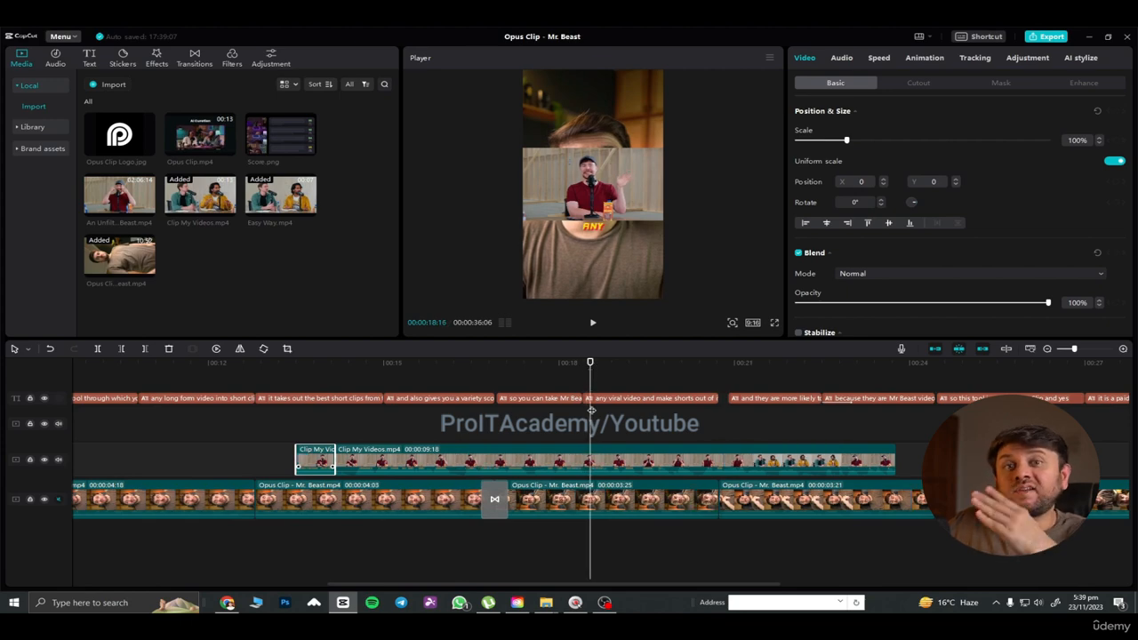
{"action": "left_click", "coordinate": [620, 461]}
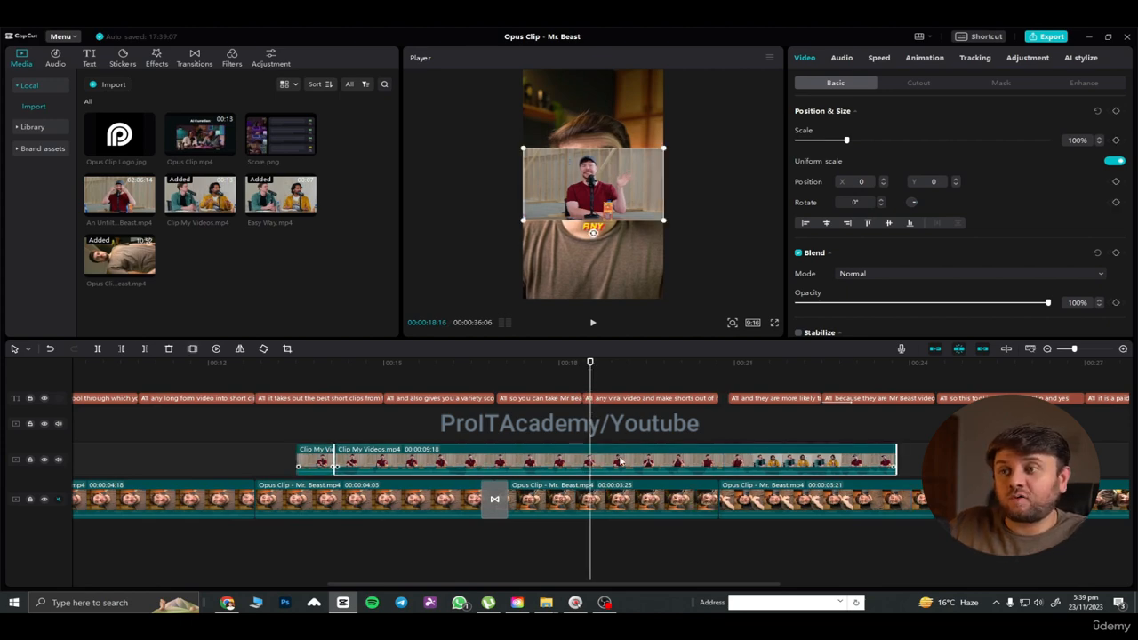
{"action": "key", "text": "q"}
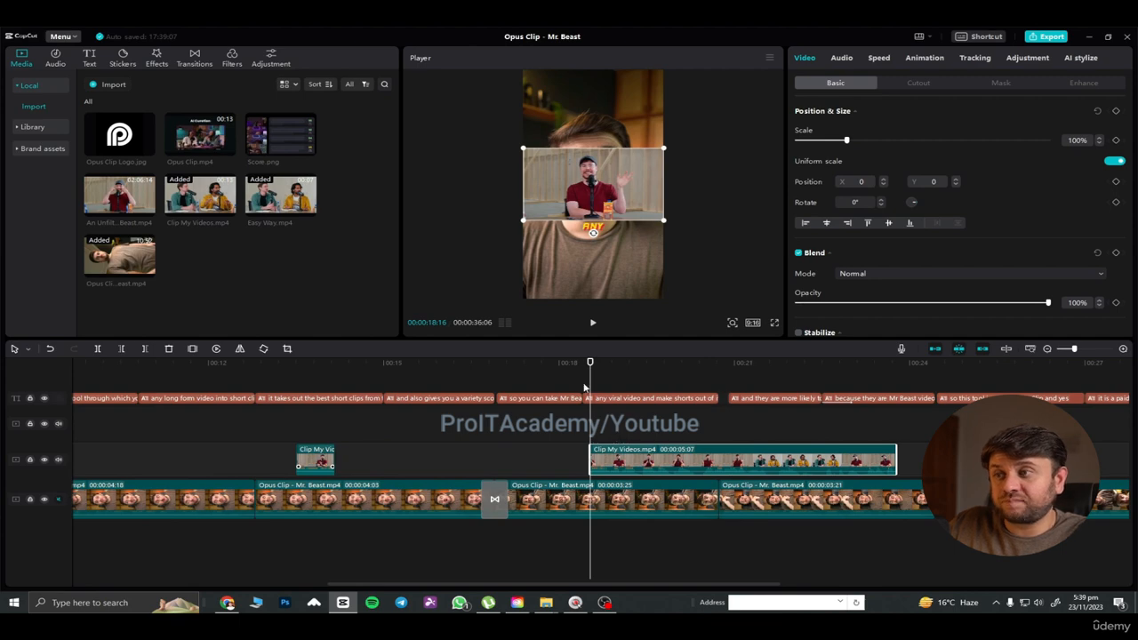
Step: Play back the trimmed second Clip My Videos.mp4 piece and trim its end to 00:00:20:08
{"action": "key", "text": "space"}
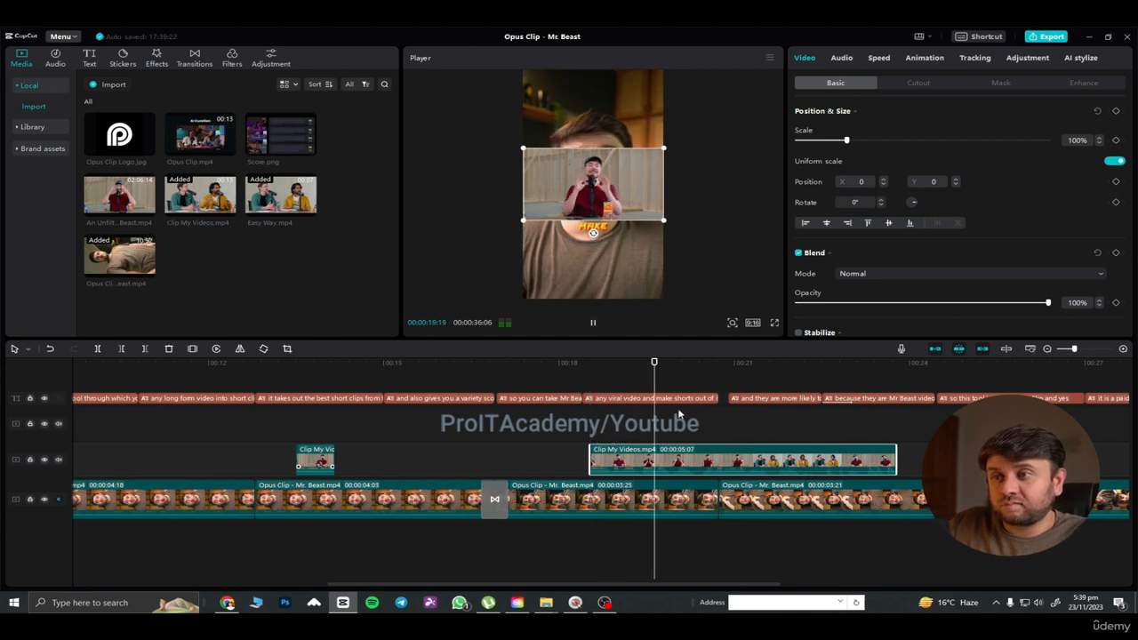
{"action": "key", "text": "space"}
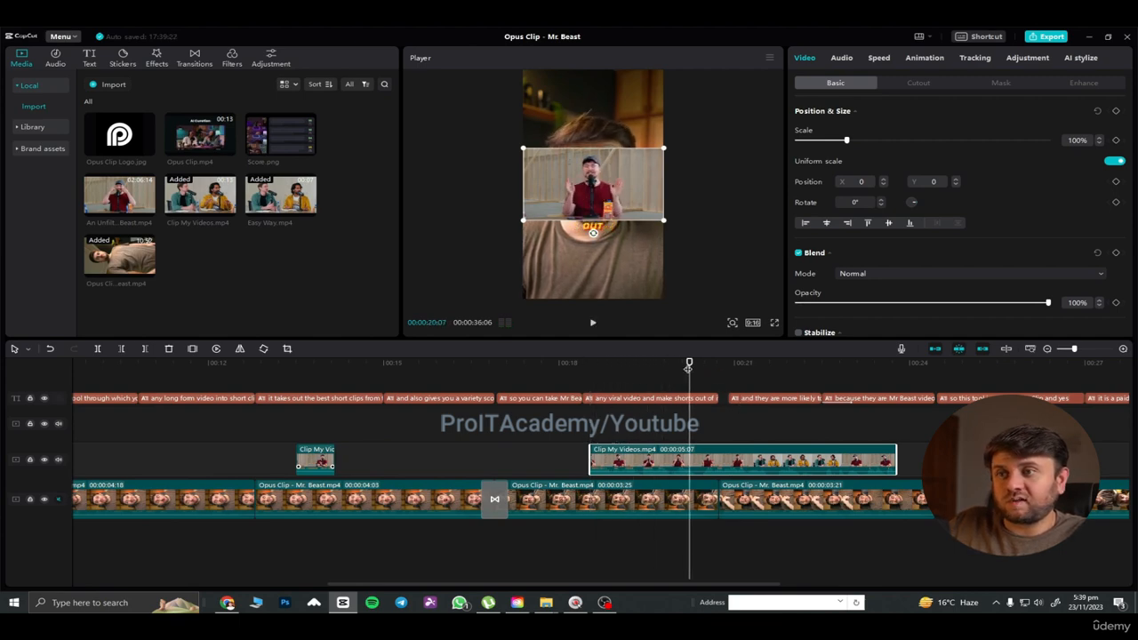
{"action": "left_click_drag", "start_coordinate": [689, 366], "coordinate": [692, 365]}
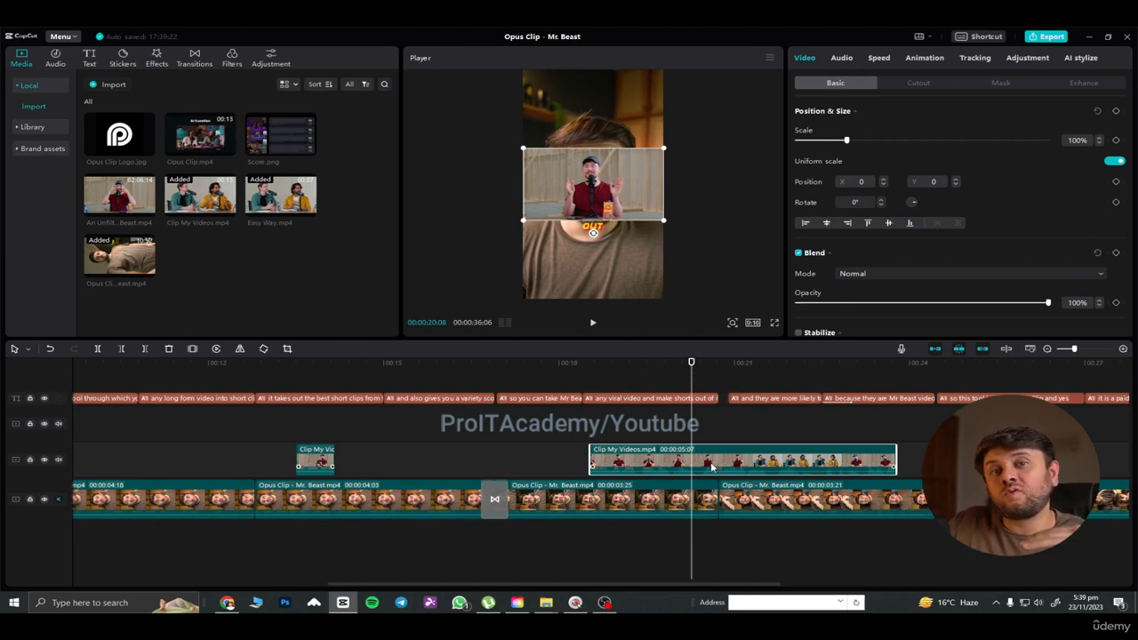
{"action": "key", "text": "w"}
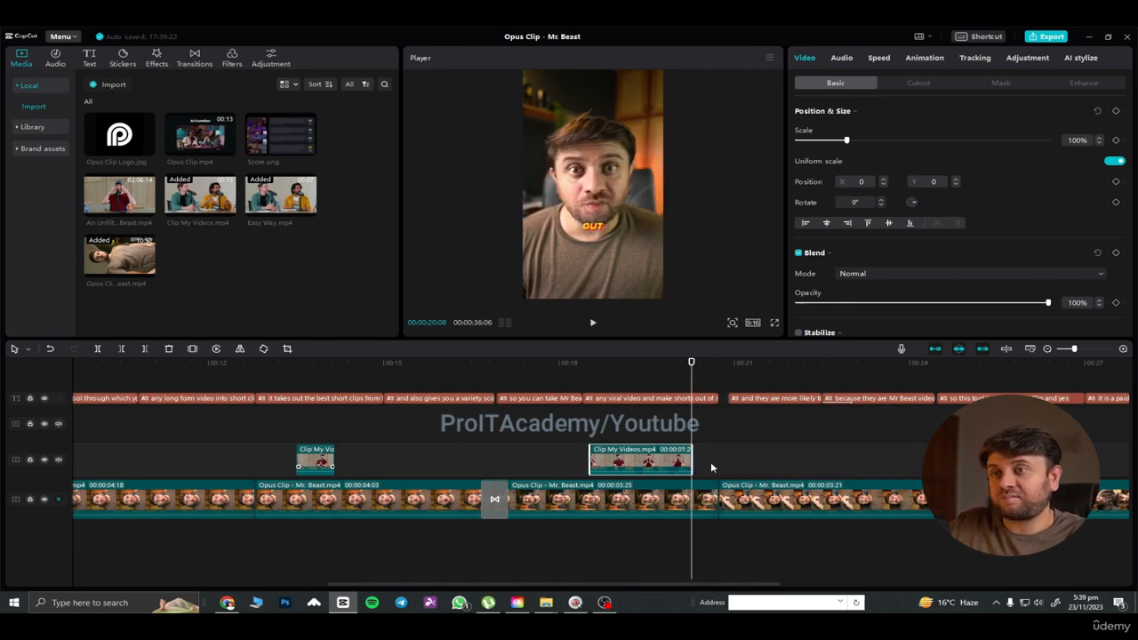
Step: Move the second Clip My Videos.mp4 piece directly against the end of the first piece, and play back both pieces
{"action": "left_click_drag", "start_coordinate": [650, 460], "coordinate": [392, 460]}
{"action": "left_click", "coordinate": [281, 440]}
{"action": "key", "text": "space"}
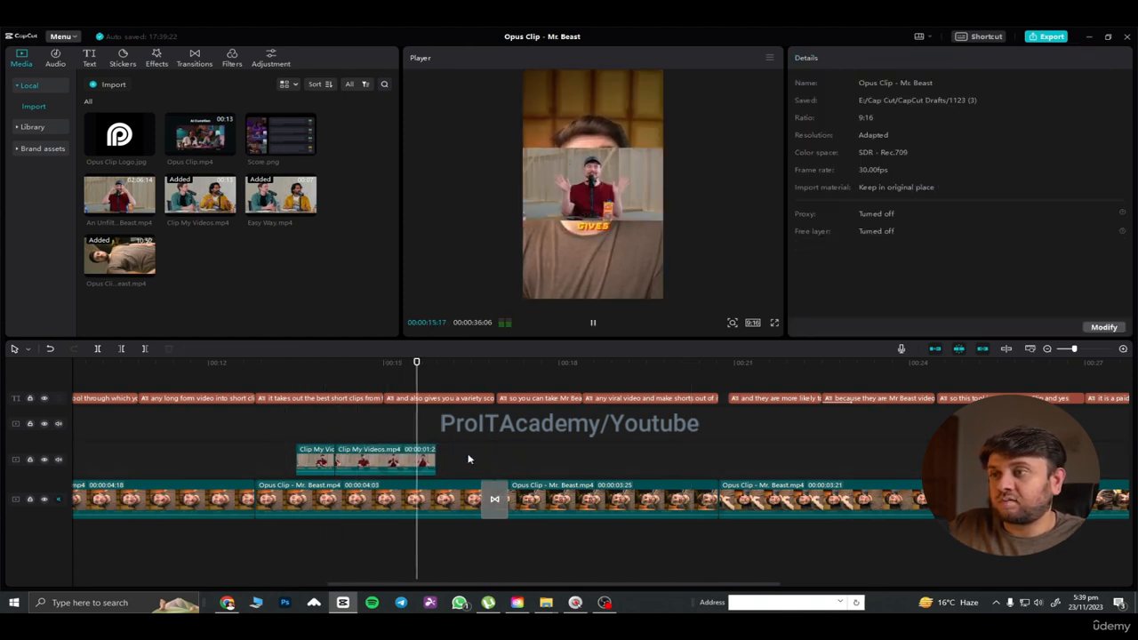
{"action": "key", "text": "space"}
Step: Split the second Clip My Videos.mp4 piece at 00:00:14:28 and again at 00:00:15:02
{"action": "left_click_drag", "start_coordinate": [434, 367], "coordinate": [383, 383]}
{"action": "scroll", "coordinate": [400, 464], "scroll_direction": "up", "scroll_amount": 1}
{"action": "scroll", "coordinate": [400, 463], "scroll_direction": "up", "scroll_amount": 3}
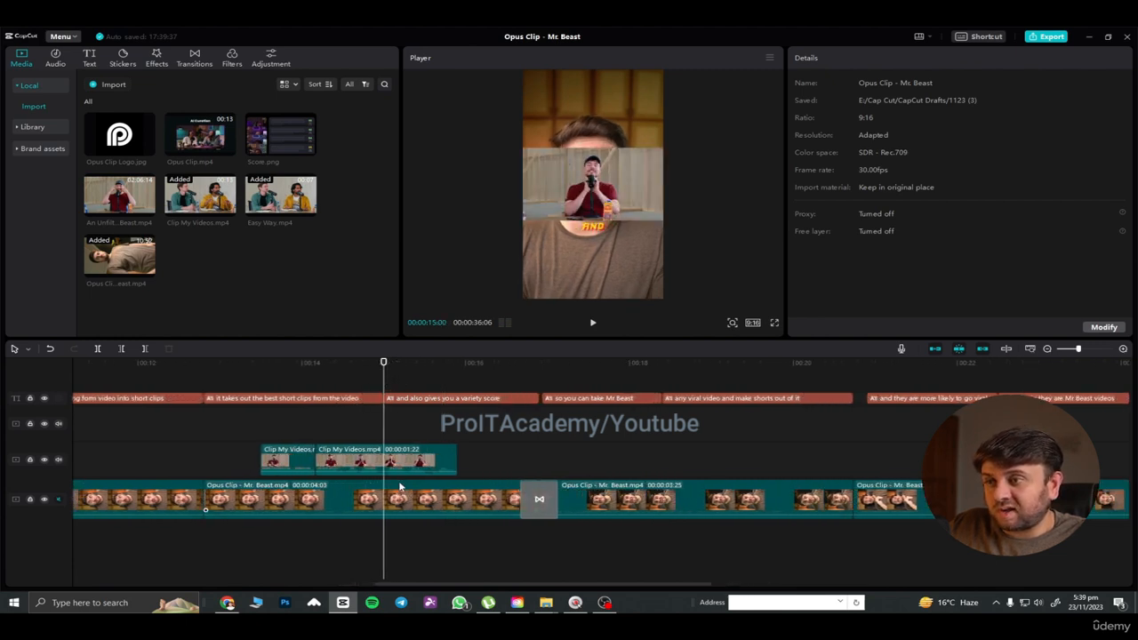
{"action": "left_click_drag", "start_coordinate": [392, 373], "coordinate": [377, 372]}
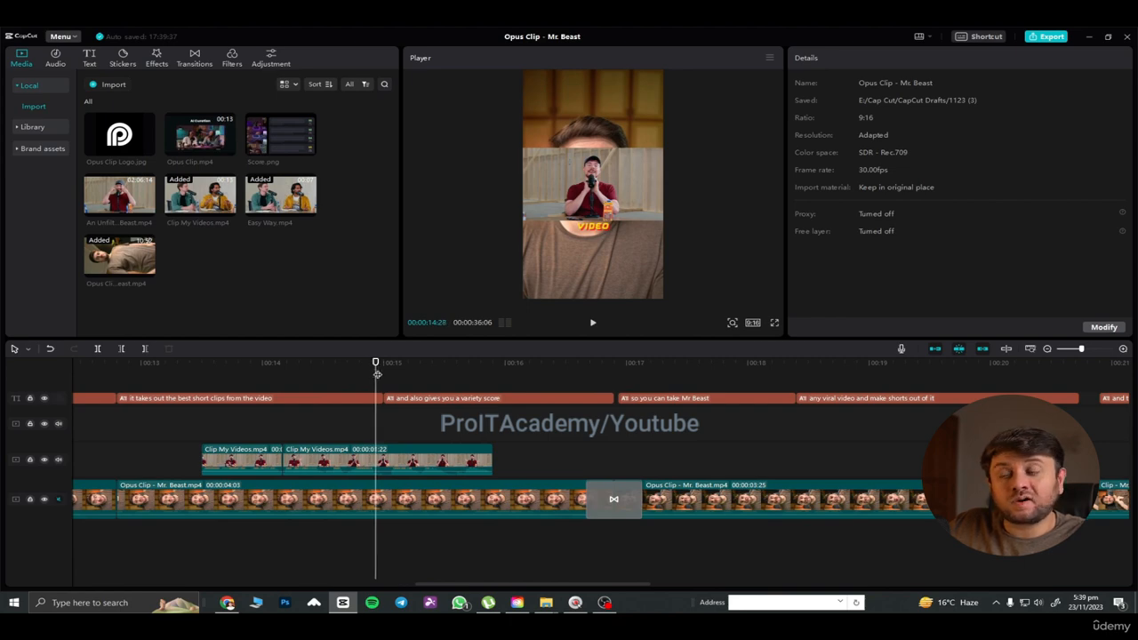
{"action": "left_click", "coordinate": [390, 464]}
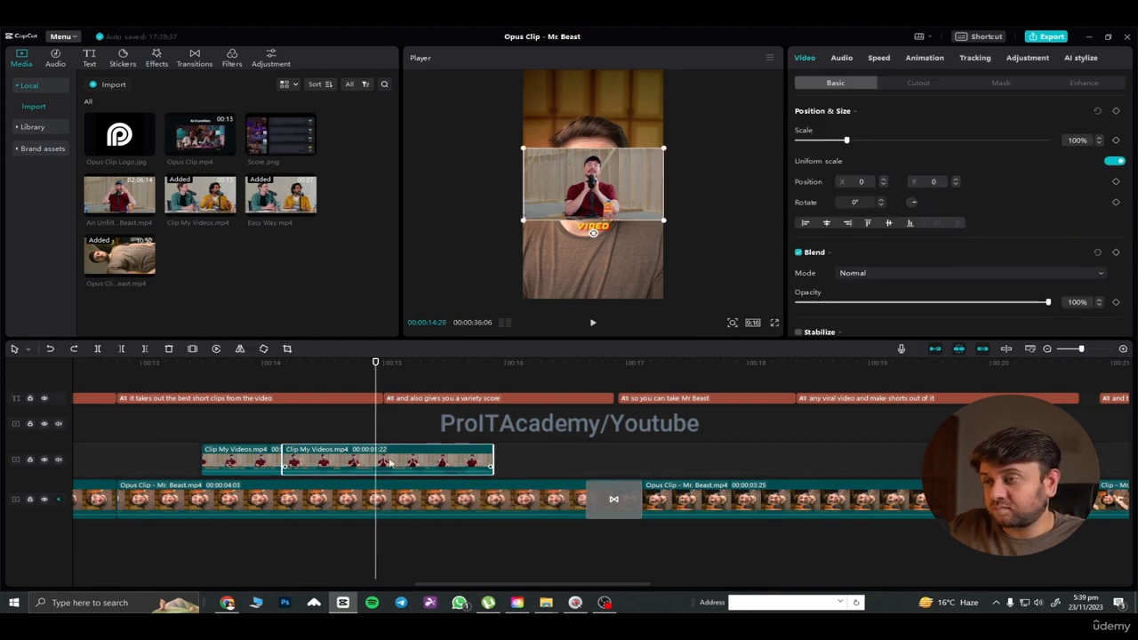
{"action": "key", "text": "ctrl+b"}
{"action": "scroll", "coordinate": [390, 464], "scroll_direction": "up", "scroll_amount": 2}
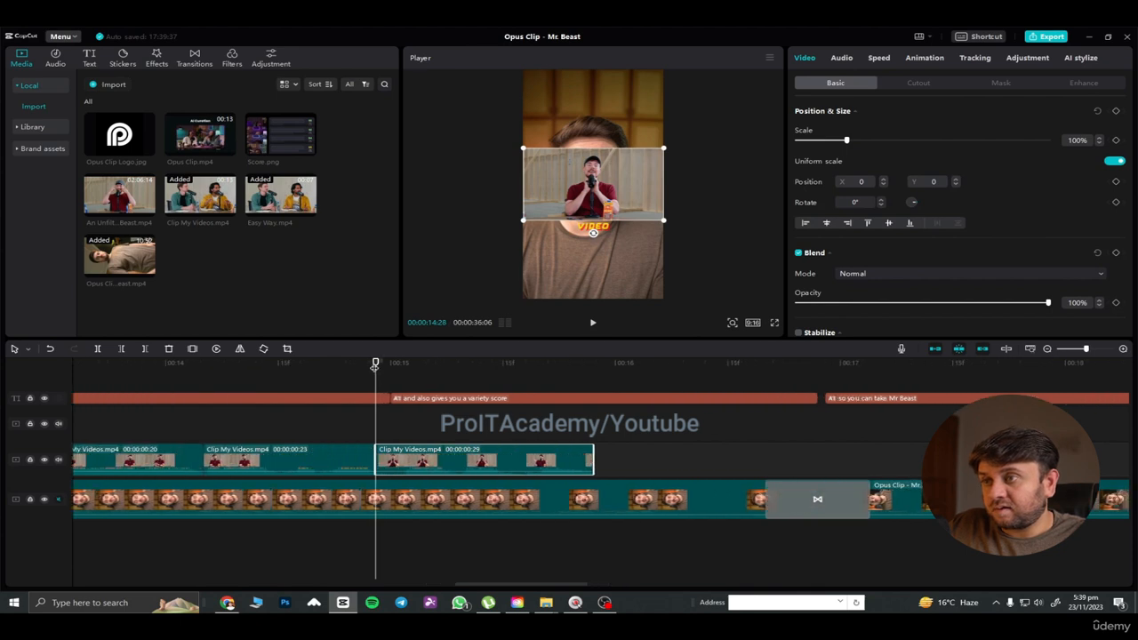
{"action": "left_click_drag", "start_coordinate": [375, 365], "coordinate": [406, 368]}
{"action": "key", "text": "ctrl+b"}
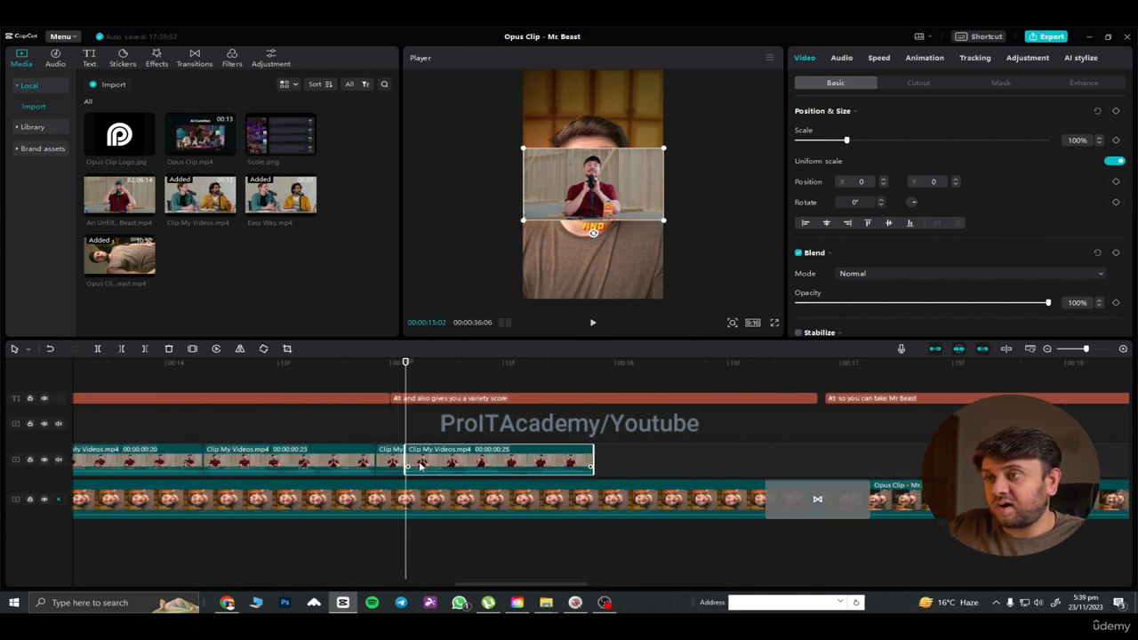
Step: Delete the short Clip My Videos.mp4 segment between the two cuts, close the gap with the last piece, and play back the sequence
{"action": "left_click", "coordinate": [389, 461]}
{"action": "key", "text": "Delete"}
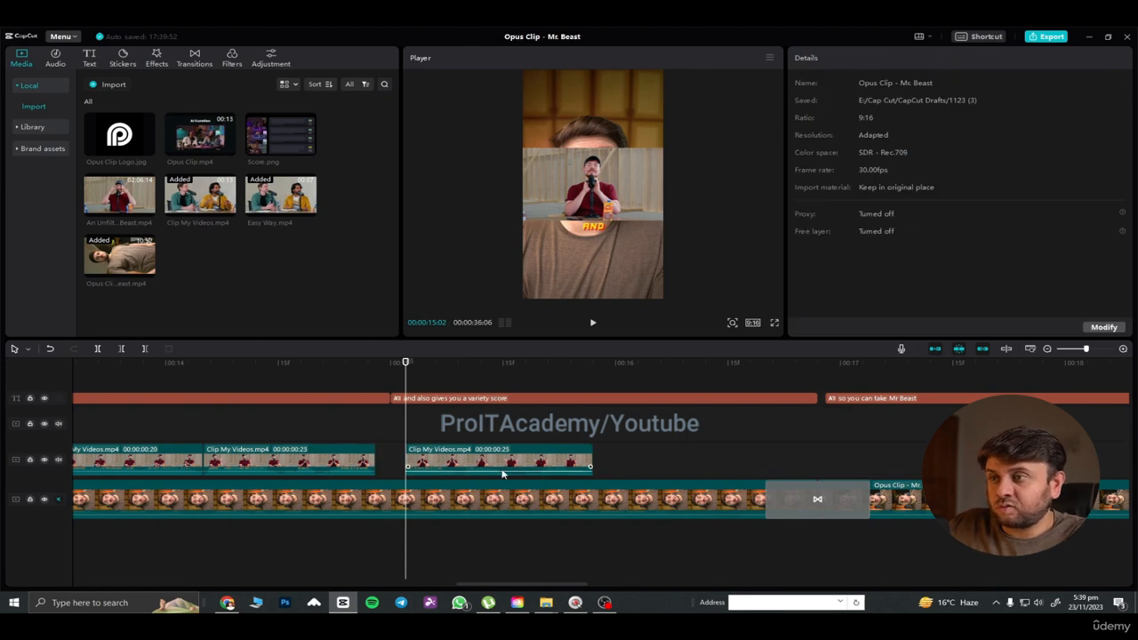
{"action": "left_click_drag", "start_coordinate": [502, 474], "coordinate": [470, 468]}
{"action": "scroll", "coordinate": [449, 459], "scroll_direction": "down", "scroll_amount": 2}
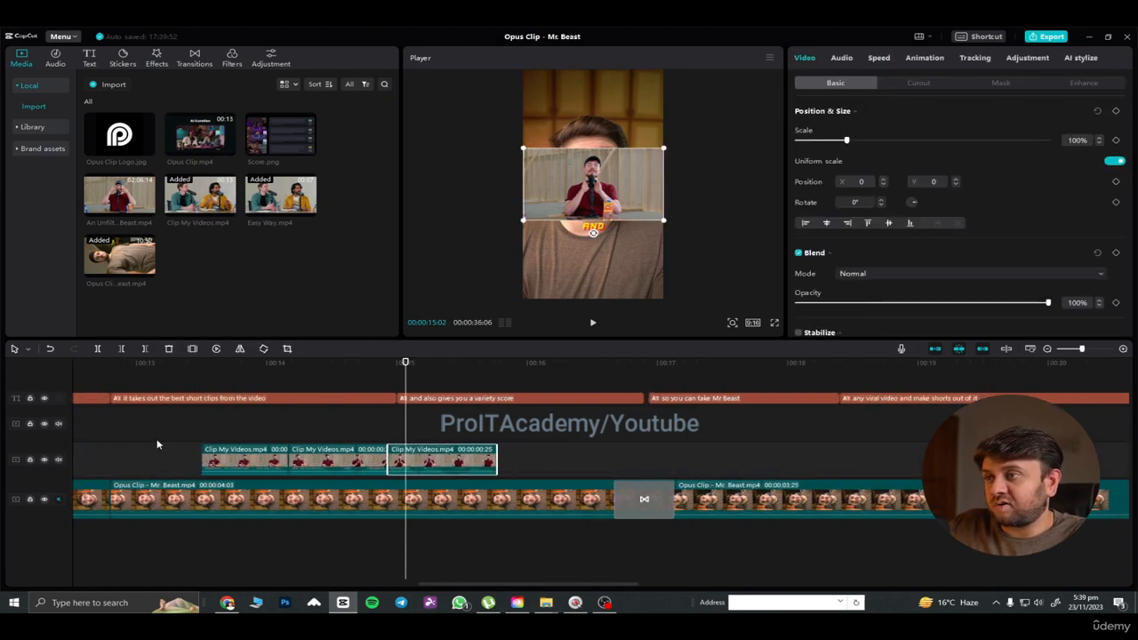
{"action": "left_click", "coordinate": [156, 444]}
{"action": "key", "text": "space"}
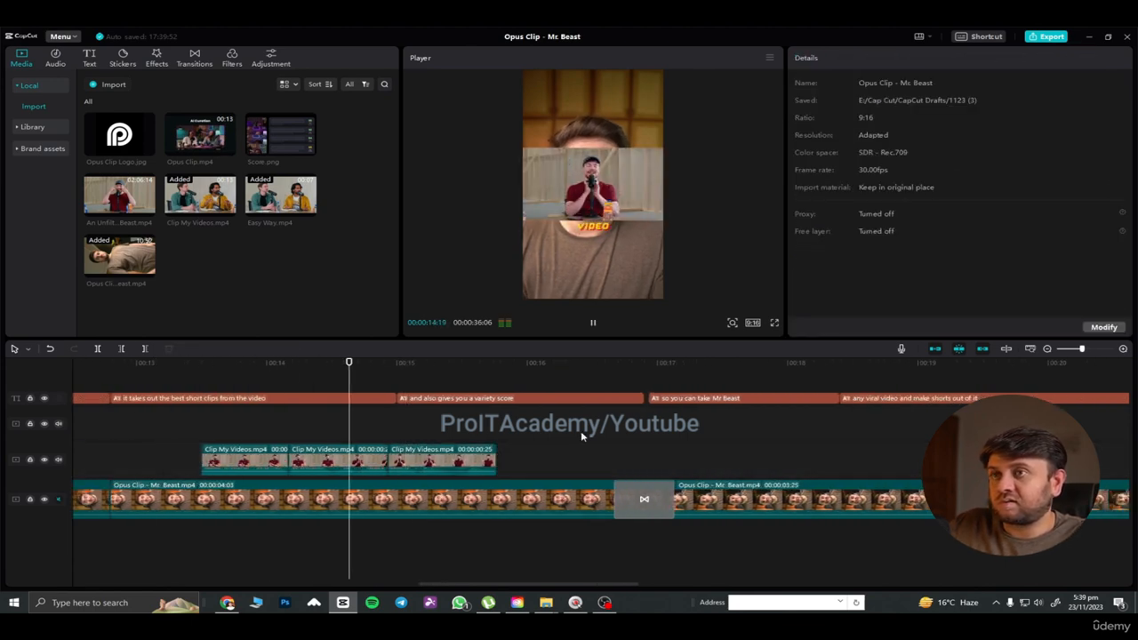
{"action": "key", "text": "space"}
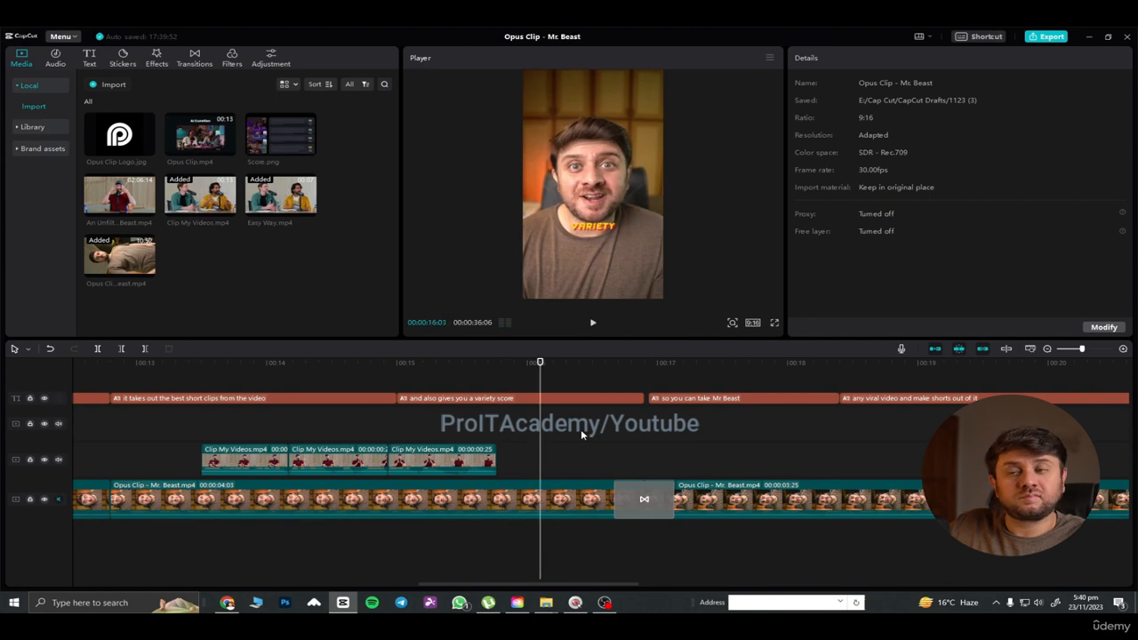
Step: Move the Easy Way.mp4 clip along its track to start at about 18 seconds, and play it back against the captions
{"action": "scroll", "coordinate": [577, 434], "scroll_direction": "down", "scroll_amount": 3}
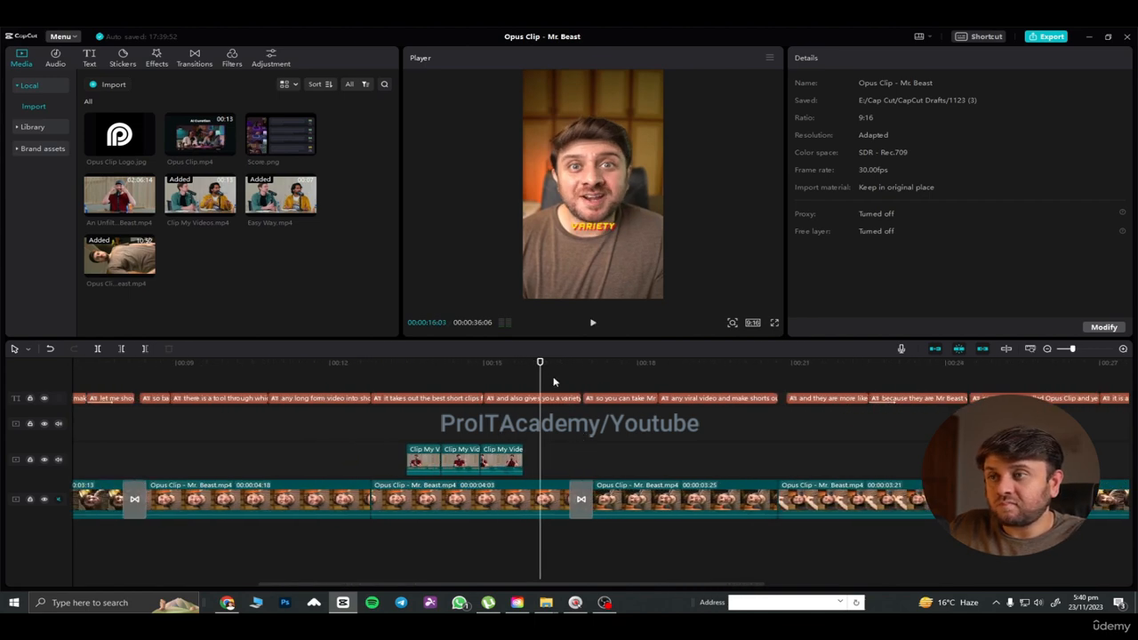
{"action": "left_click_drag", "start_coordinate": [540, 368], "coordinate": [724, 368]}
{"action": "left_click_drag", "start_coordinate": [805, 427], "coordinate": [280, 432]}
{"action": "left_click_drag", "start_coordinate": [710, 373], "coordinate": [506, 391]}
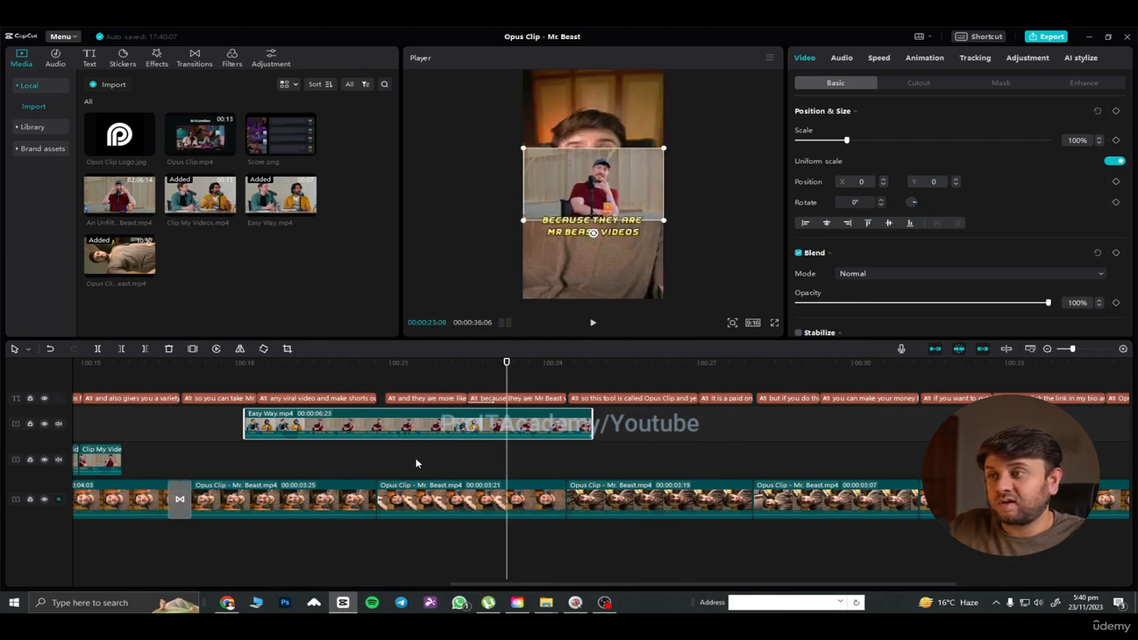
{"action": "left_click", "coordinate": [477, 465]}
{"action": "key", "text": "space"}
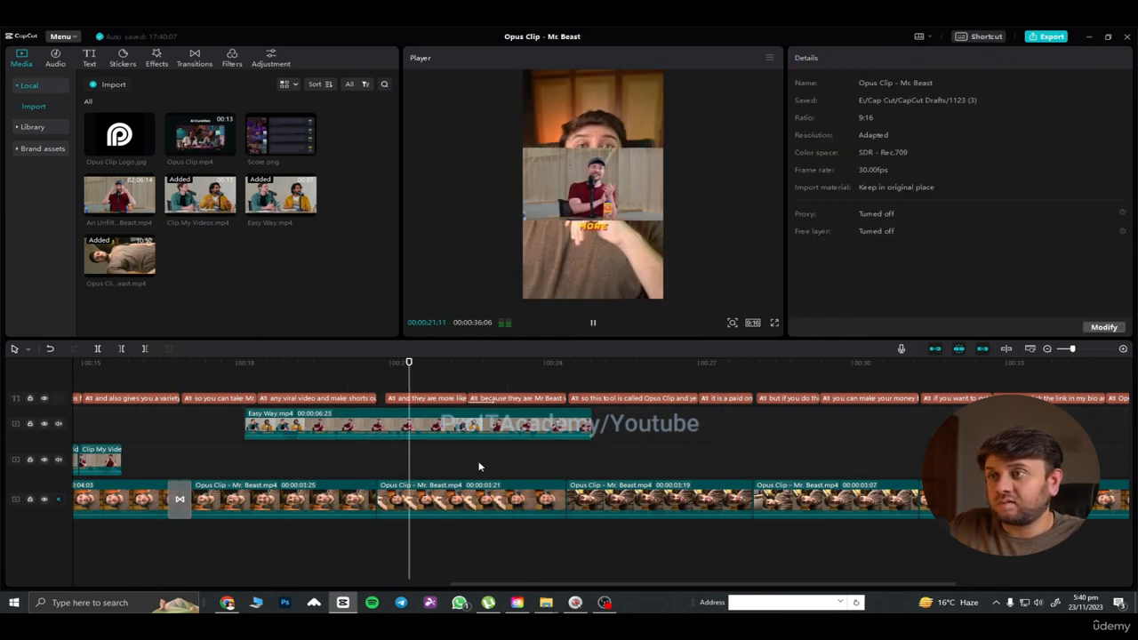
{"action": "left_click", "coordinate": [291, 455]}
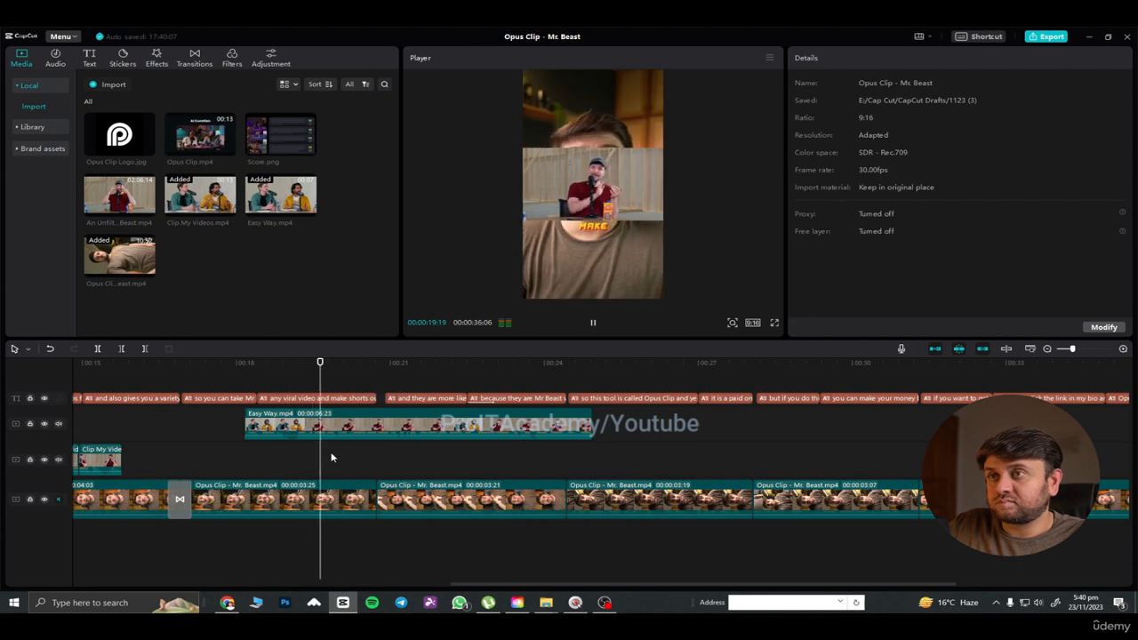
{"action": "key", "text": "space"}
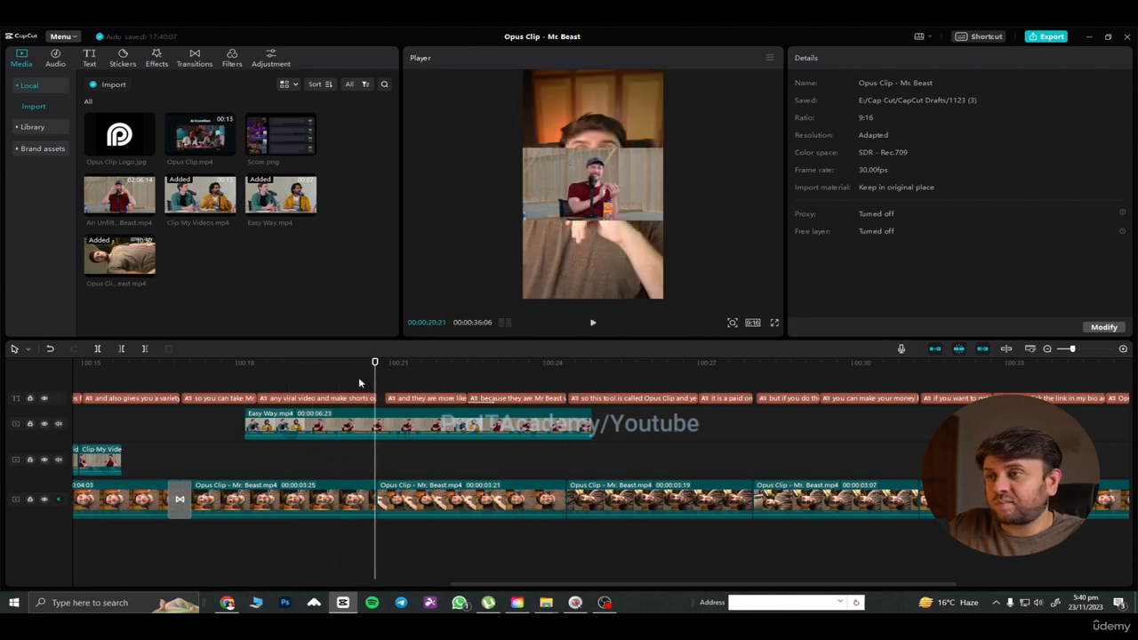
Step: Trim the start of Easy Way.mp4 to 00:00:19:05 and play back the shortened clip
{"action": "left_click_drag", "start_coordinate": [373, 378], "coordinate": [296, 378]}
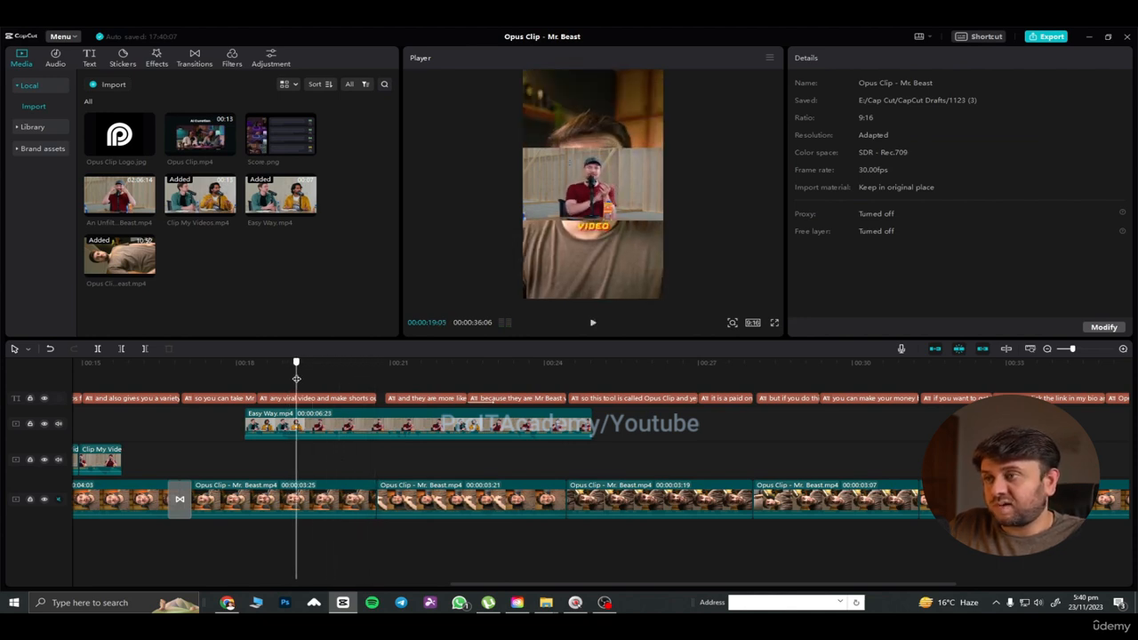
{"action": "left_click", "coordinate": [310, 423]}
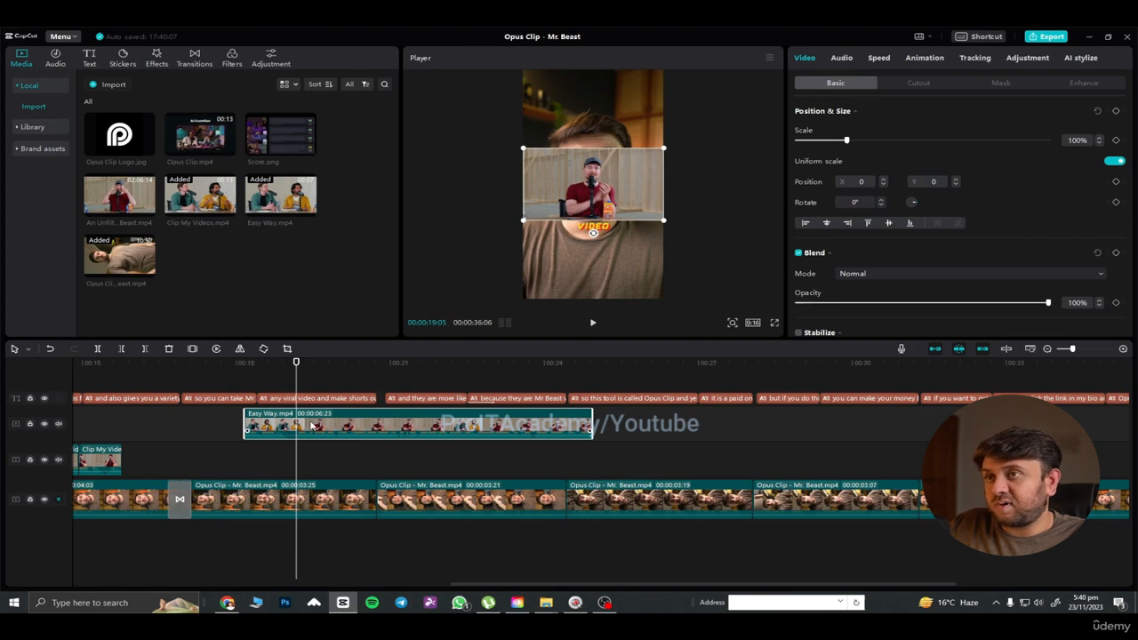
{"action": "key", "text": "q"}
{"action": "key", "text": "space"}
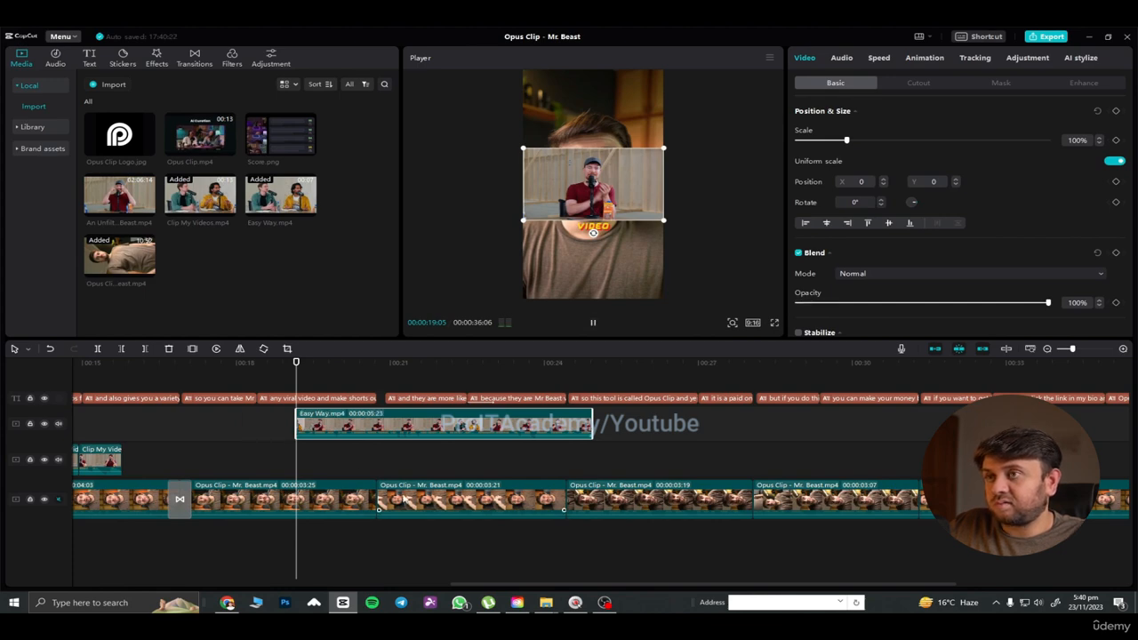
{"action": "key", "text": "space"}
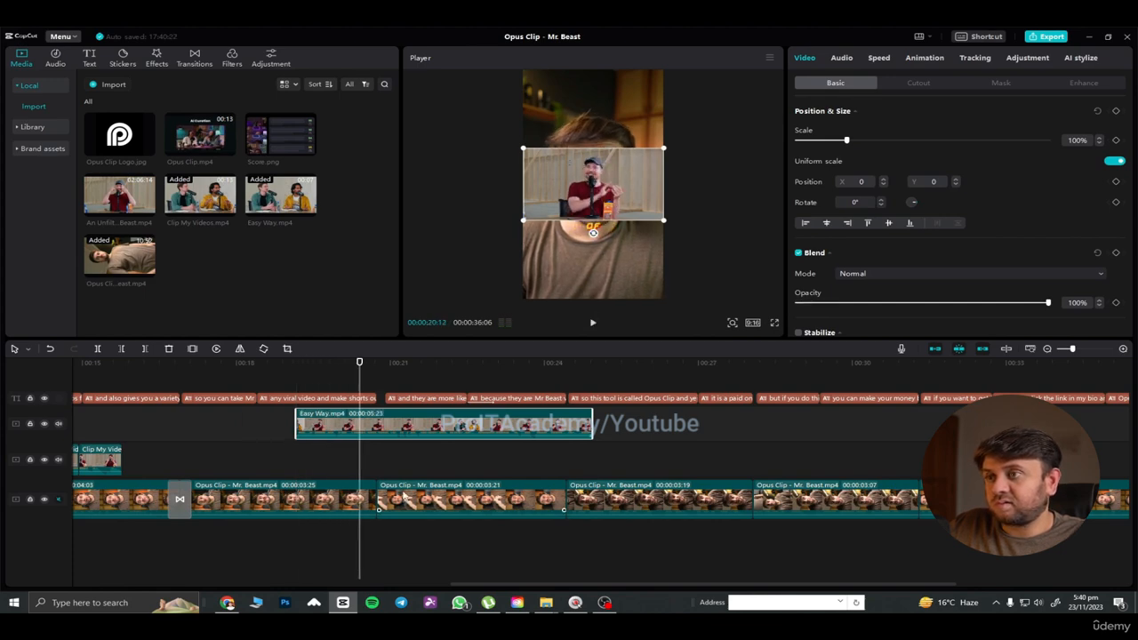
Step: Replay the Easy Way.mp4 clip to find its end point, and trim its end to 00:00:20:20
{"action": "left_click", "coordinate": [322, 457]}
{"action": "key", "text": "space"}
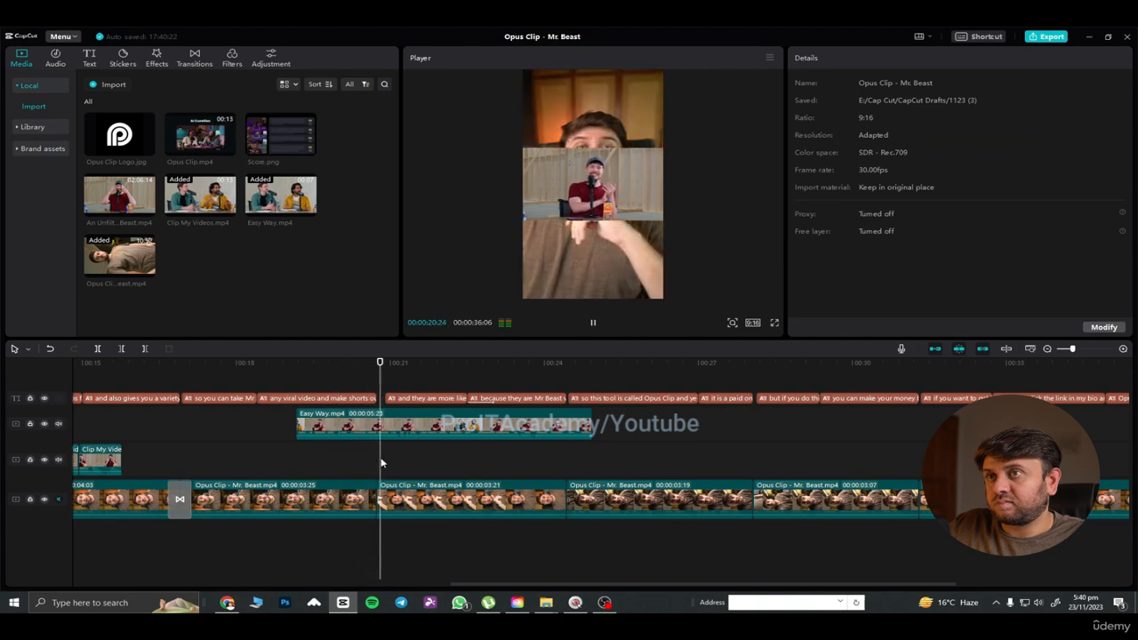
{"action": "key", "text": "space"}
{"action": "left_click_drag", "start_coordinate": [385, 370], "coordinate": [297, 366]}
{"action": "key", "text": "space"}
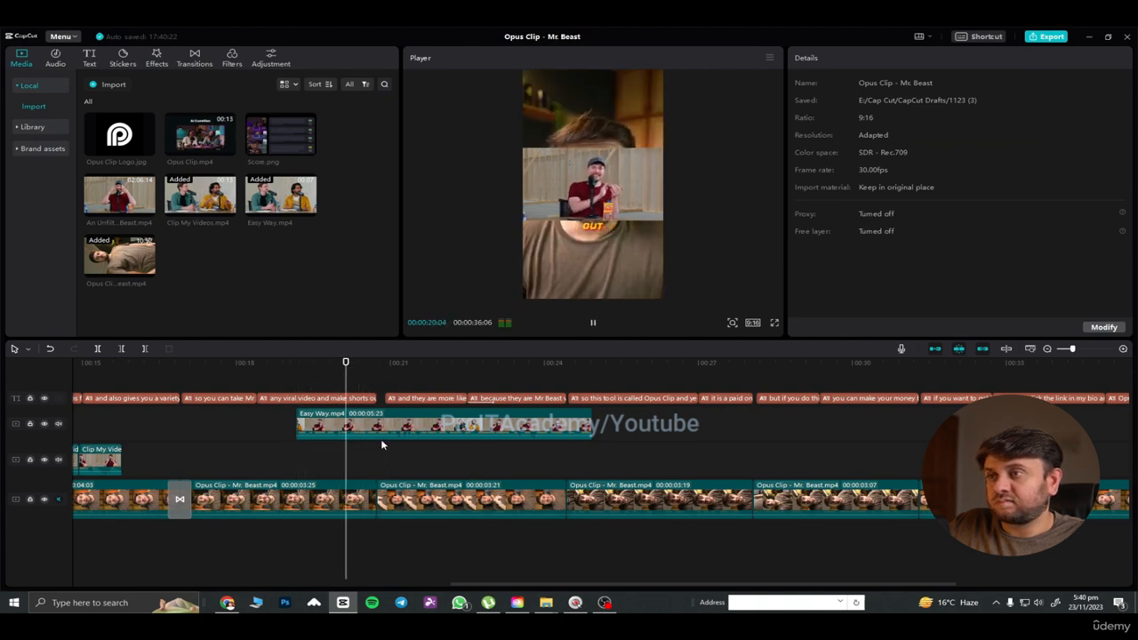
{"action": "key", "text": "space"}
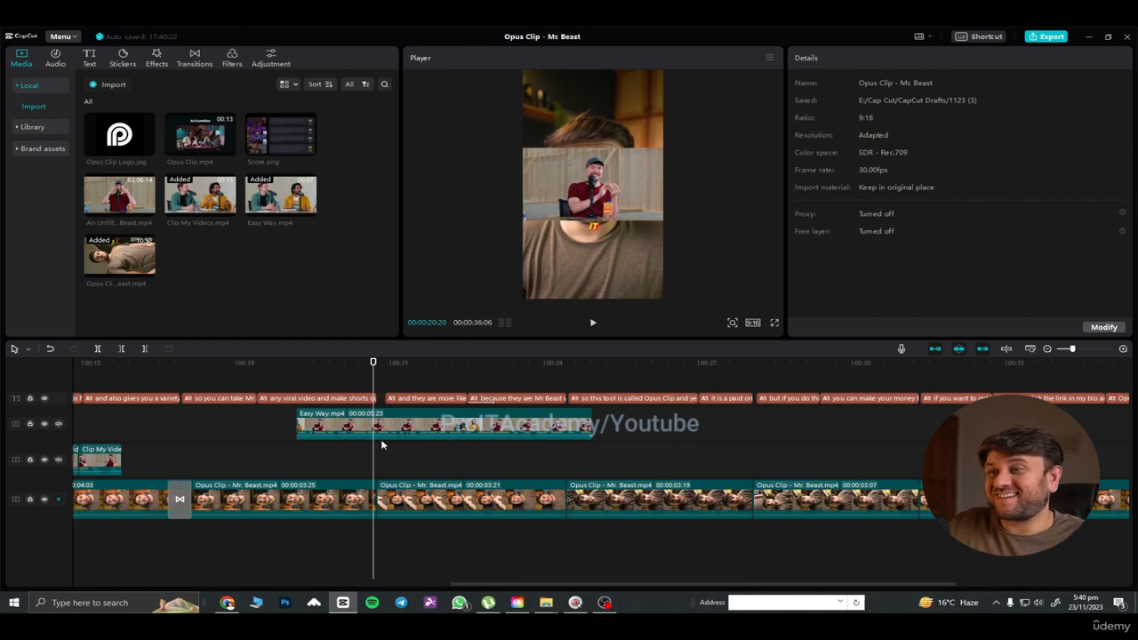
{"action": "left_click", "coordinate": [439, 430]}
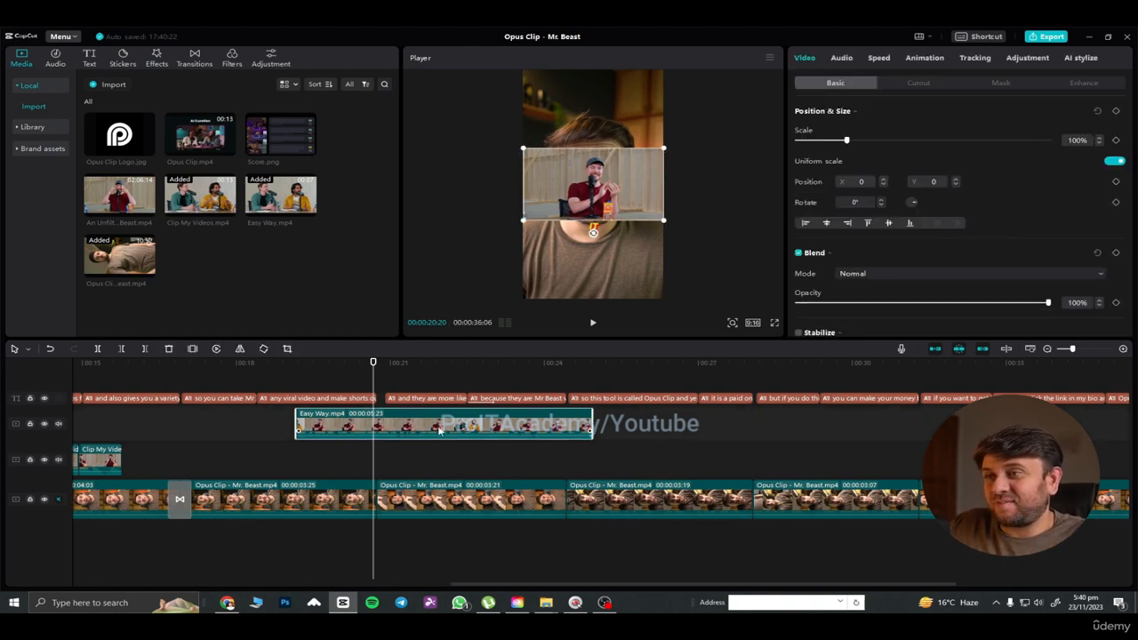
{"action": "key", "text": "w"}
Step: Move the Easy Way.mp4 piece onto the Clip My Videos.mp4 track at about 18 seconds, and play the short from the beginning
{"action": "left_click_drag", "start_coordinate": [357, 429], "coordinate": [297, 463]}
{"action": "left_click_drag", "start_coordinate": [371, 379], "coordinate": [0, 408]}
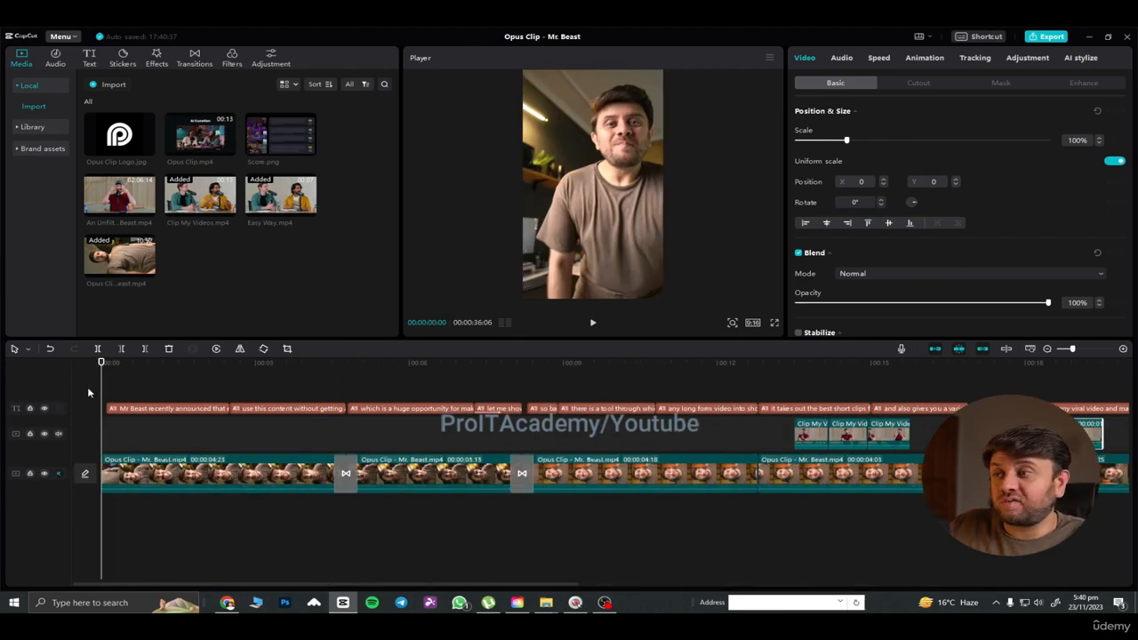
{"action": "scroll", "coordinate": [91, 387], "scroll_direction": "down", "scroll_amount": 3}
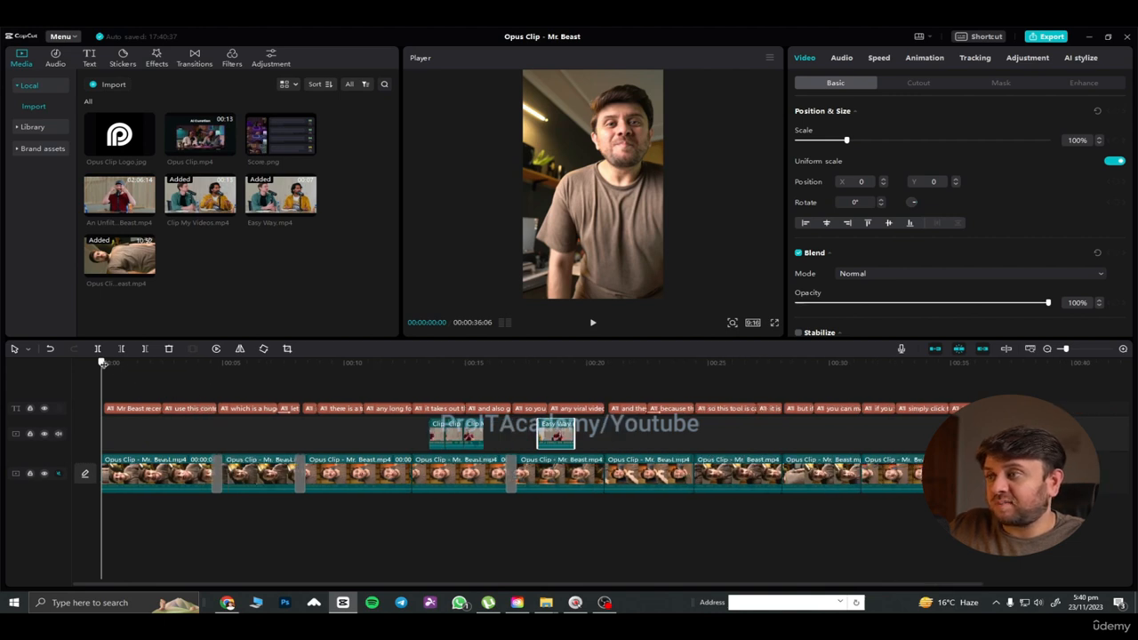
{"action": "key", "text": "space"}
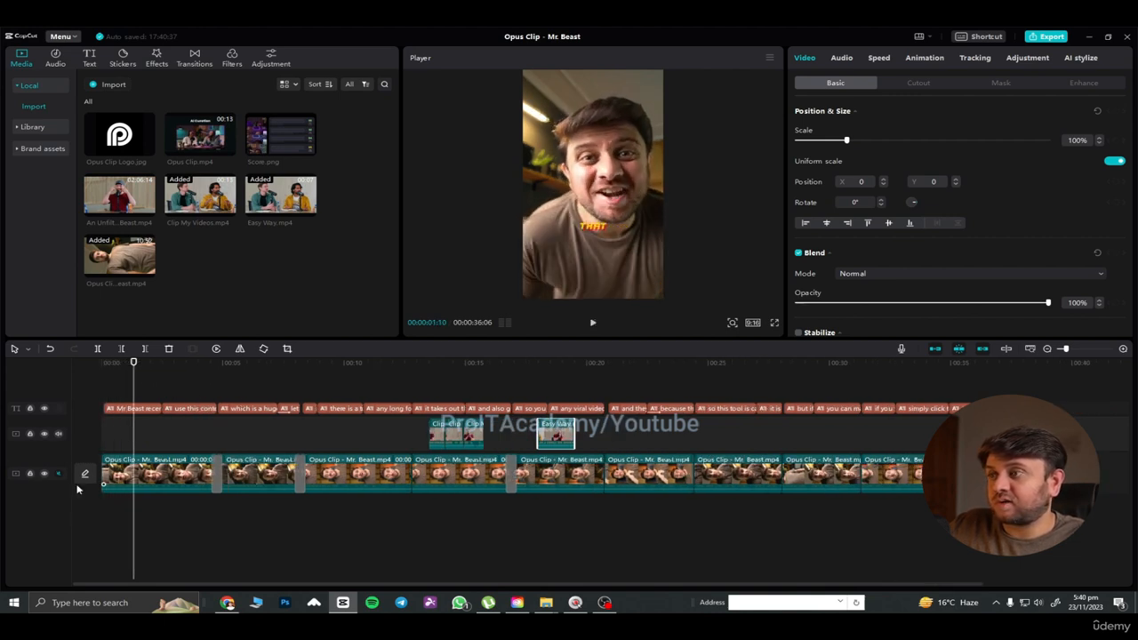
Step: Unmute the main video track and insert the three Clip My Videos.mp4 pieces into it directly after the first Opus Clip segment
{"action": "left_click", "coordinate": [59, 475]}
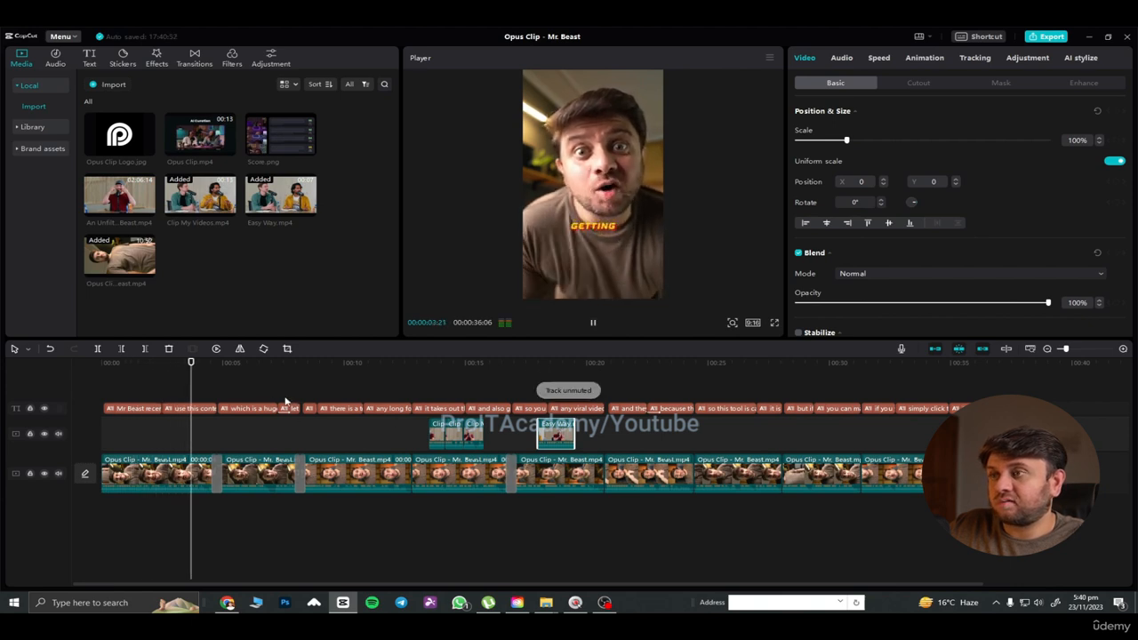
{"action": "key", "text": "space"}
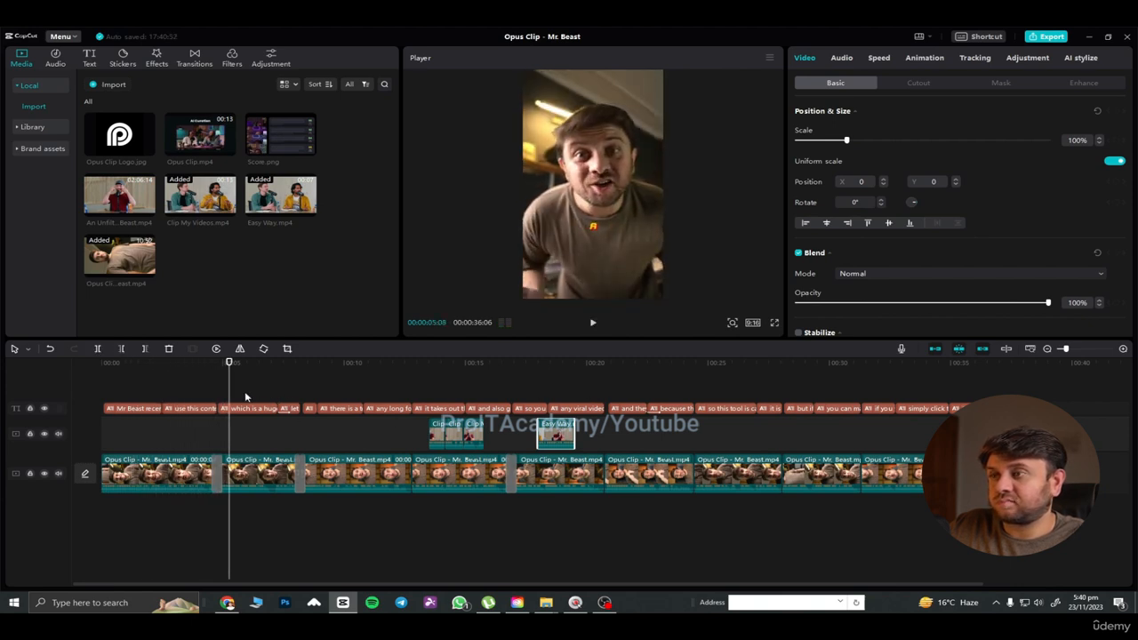
{"action": "left_click", "coordinate": [458, 435]}
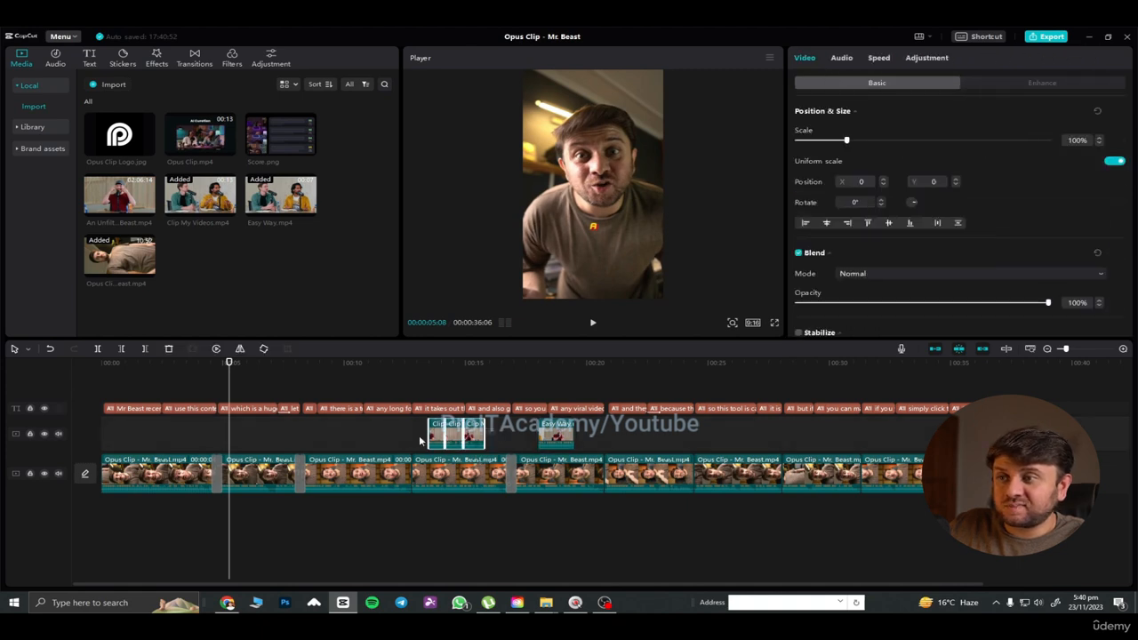
{"action": "left_click_drag", "start_coordinate": [445, 438], "coordinate": [241, 480]}
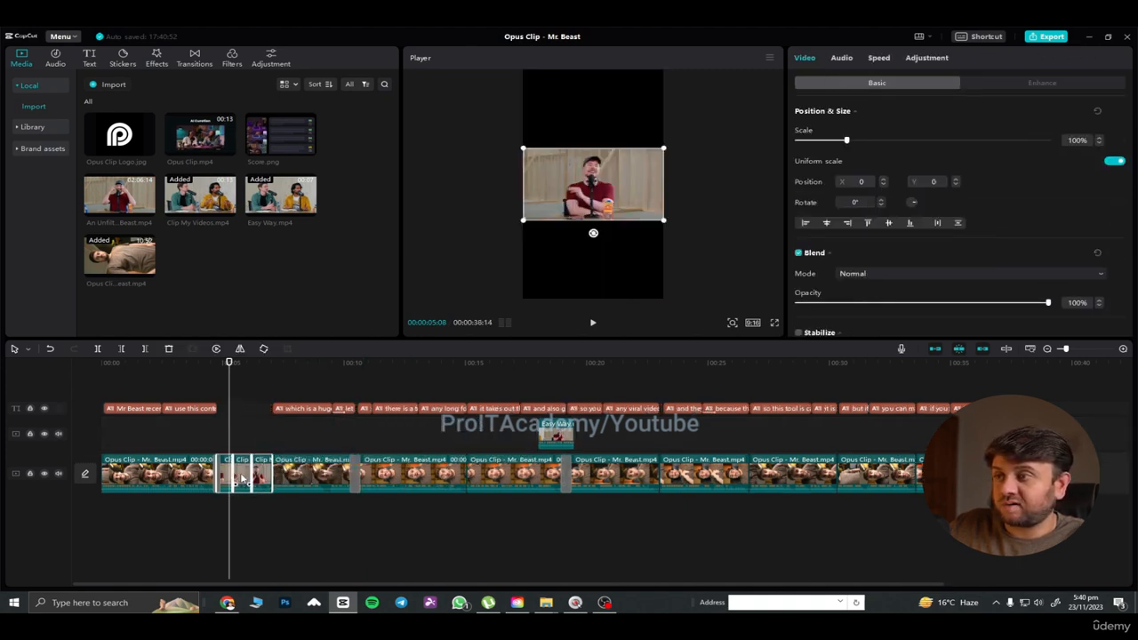
Step: Play back the short from the beginning through the three inserted B-roll pieces
{"action": "left_click", "coordinate": [142, 434]}
{"action": "left_click_drag", "start_coordinate": [140, 365], "coordinate": [78, 377]}
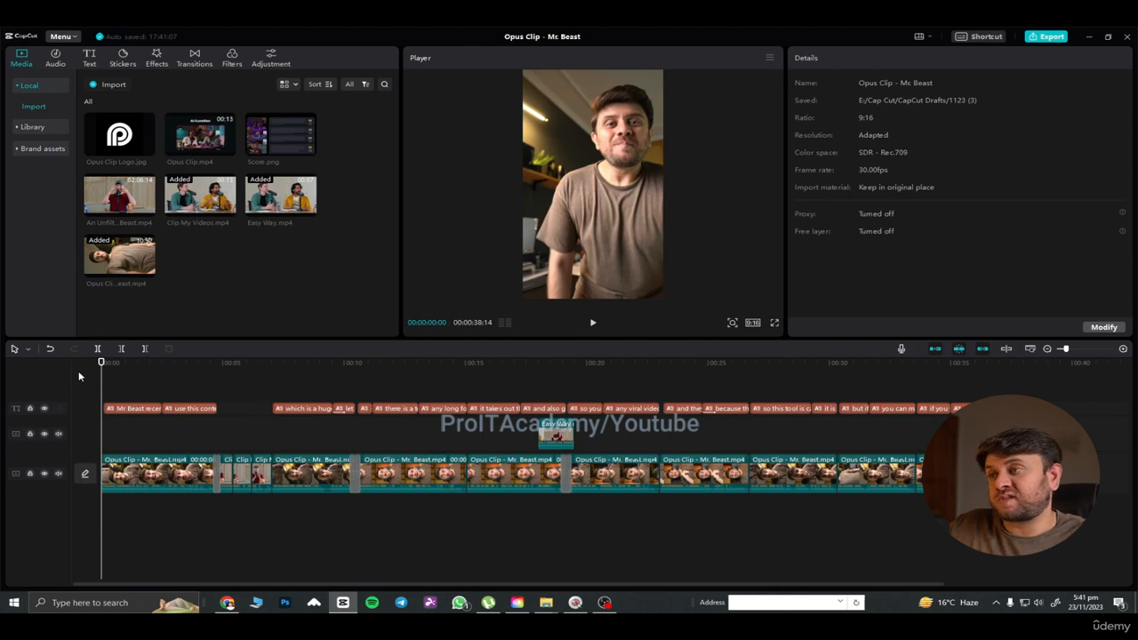
{"action": "key", "text": "space"}
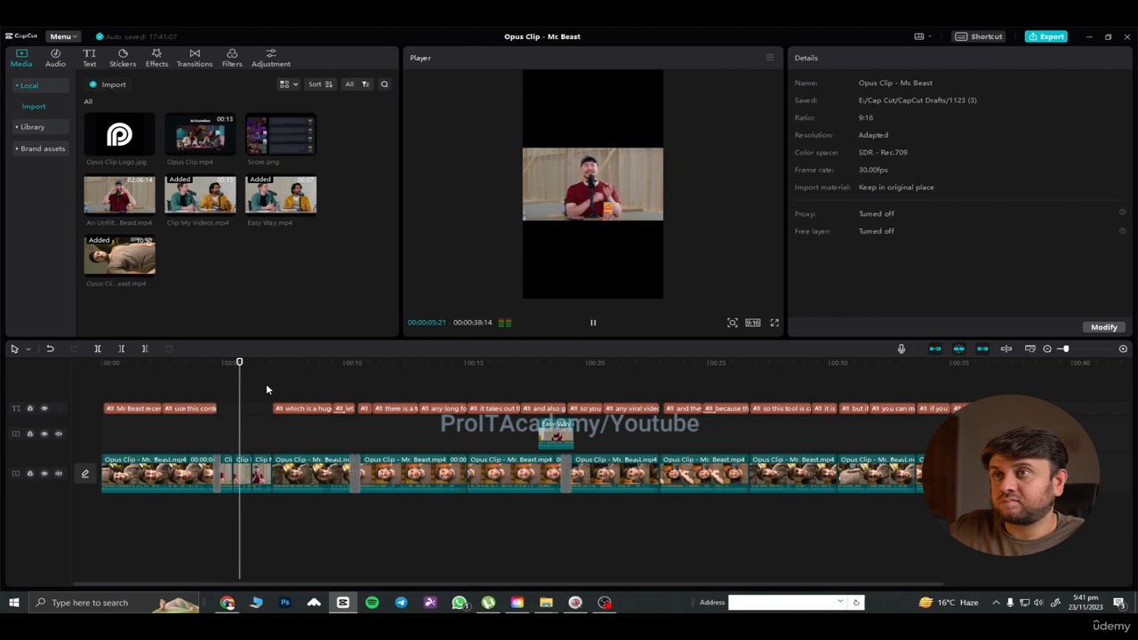
{"action": "key", "text": "space"}
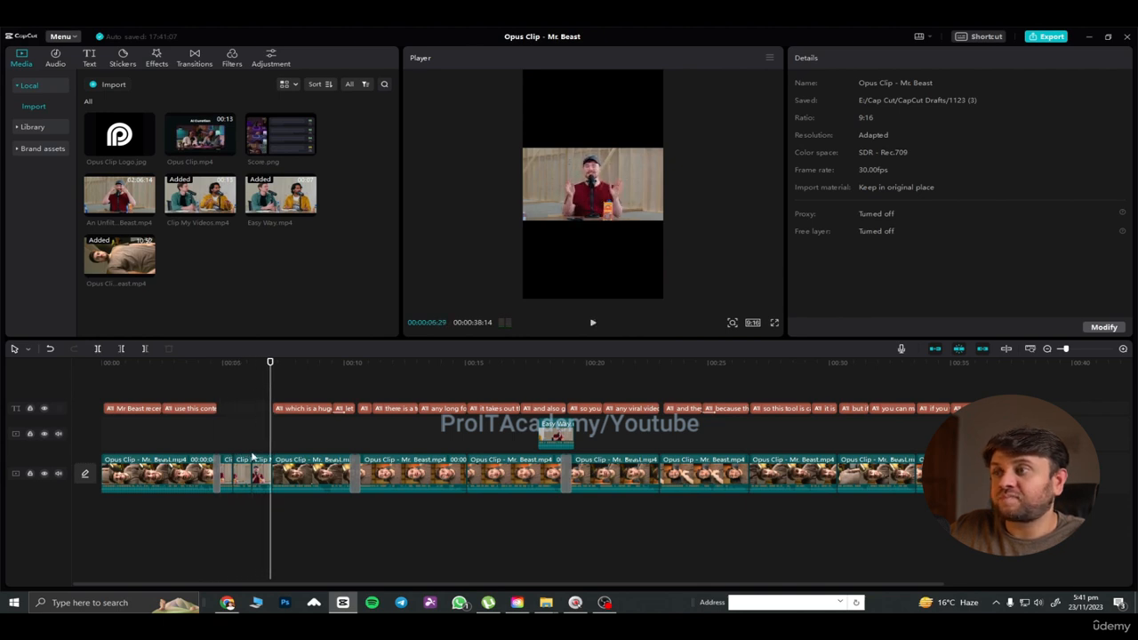
Step: Combine the three inserted B-roll pieces into a compound clip and set its scale to 318%
{"action": "left_click_drag", "start_coordinate": [262, 441], "coordinate": [222, 472]}
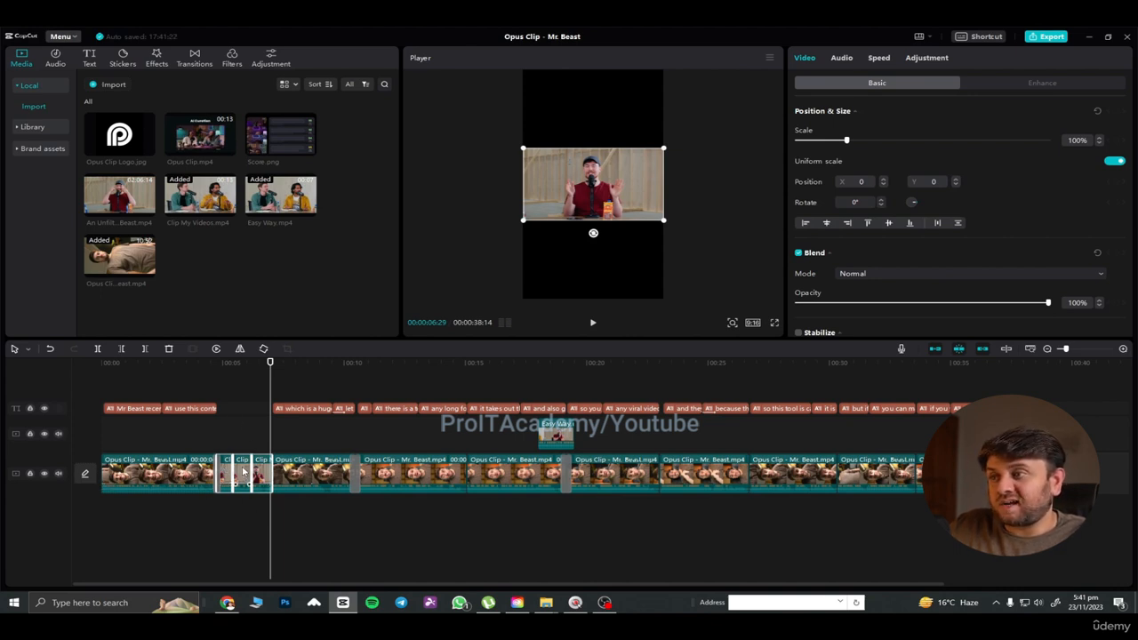
{"action": "right_click", "coordinate": [244, 472]}
{"action": "left_click", "coordinate": [290, 440]}
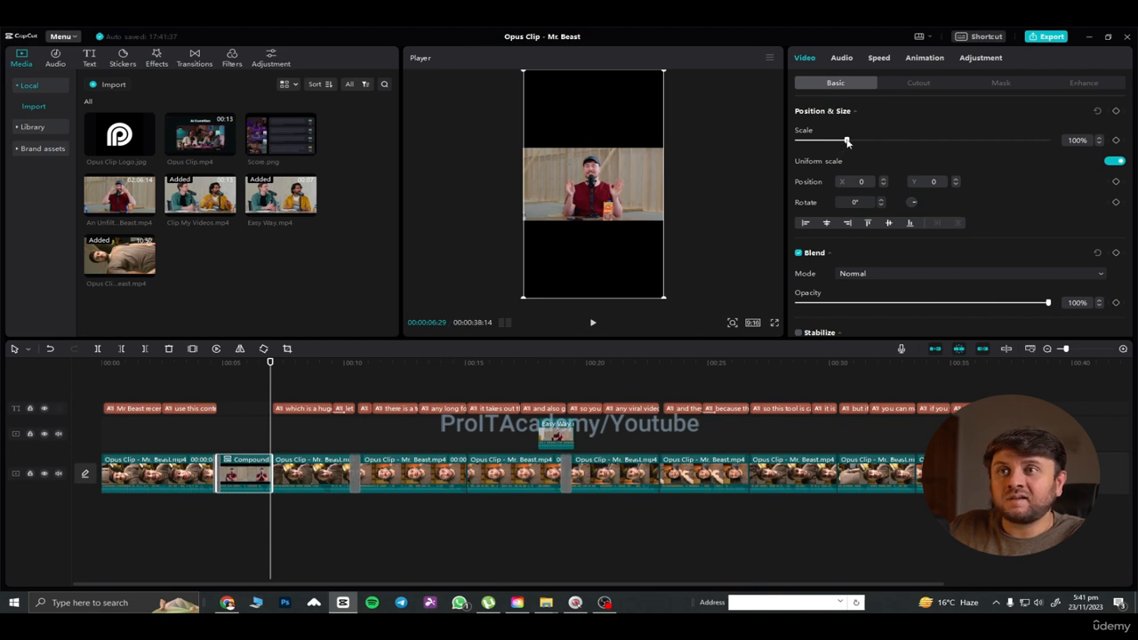
{"action": "left_click_drag", "start_coordinate": [848, 142], "coordinate": [903, 144]}
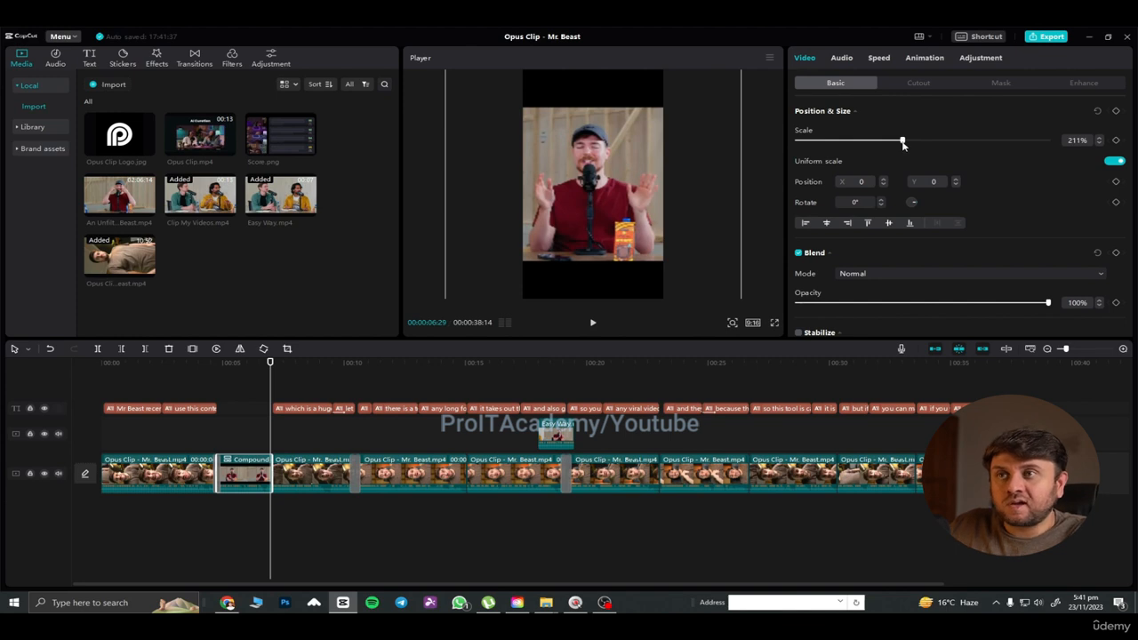
{"action": "left_click_drag", "start_coordinate": [902, 145], "coordinate": [957, 142]}
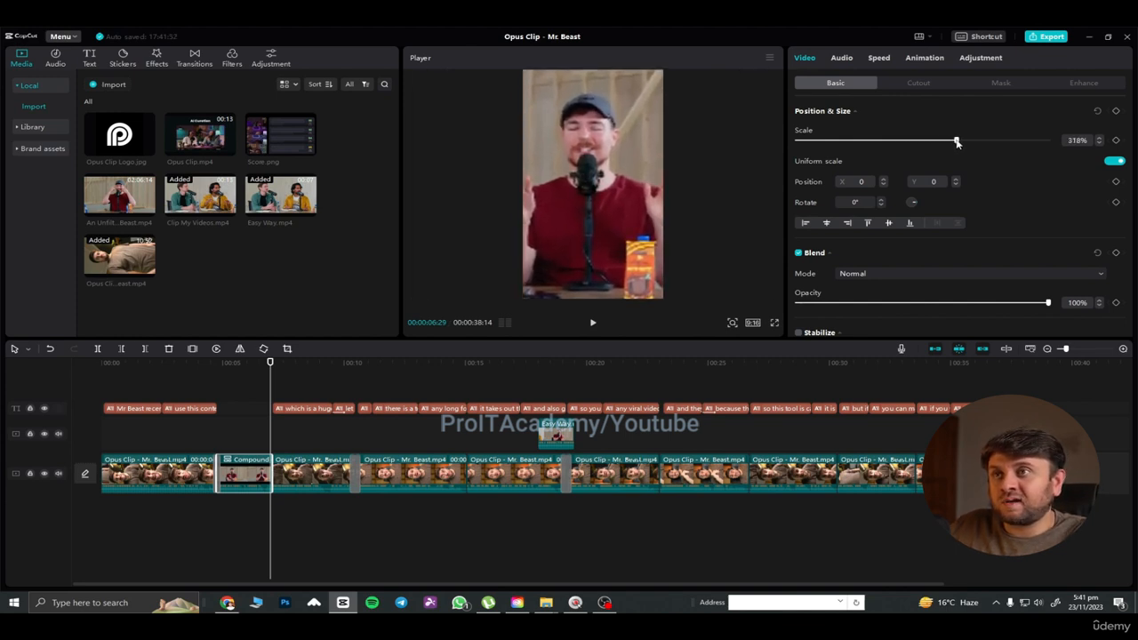
Step: Play back the short from 00:00:02:15 to check the framing of the enlarged compound clip
{"action": "left_click", "coordinate": [171, 448]}
{"action": "left_click", "coordinate": [162, 431]}
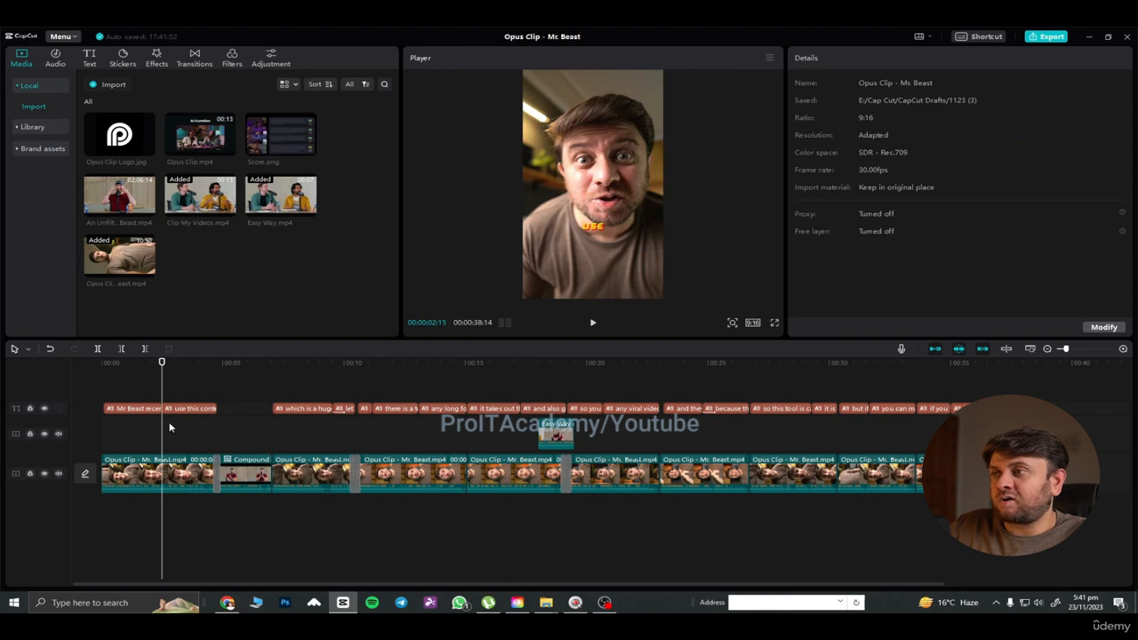
{"action": "key", "text": "space"}
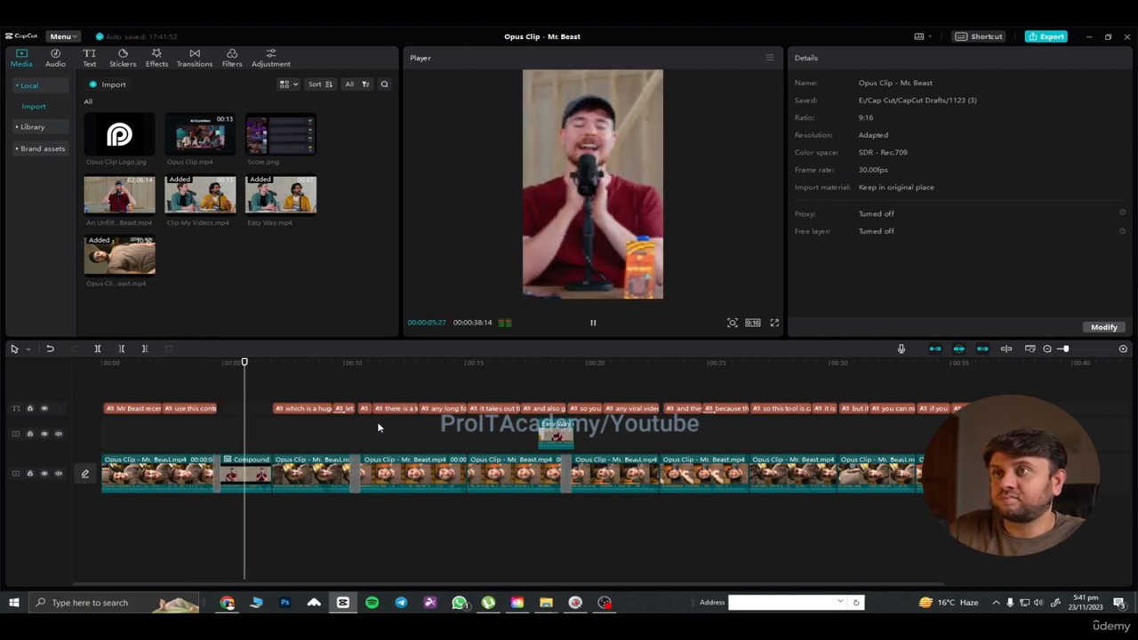
{"action": "key", "text": "space"}
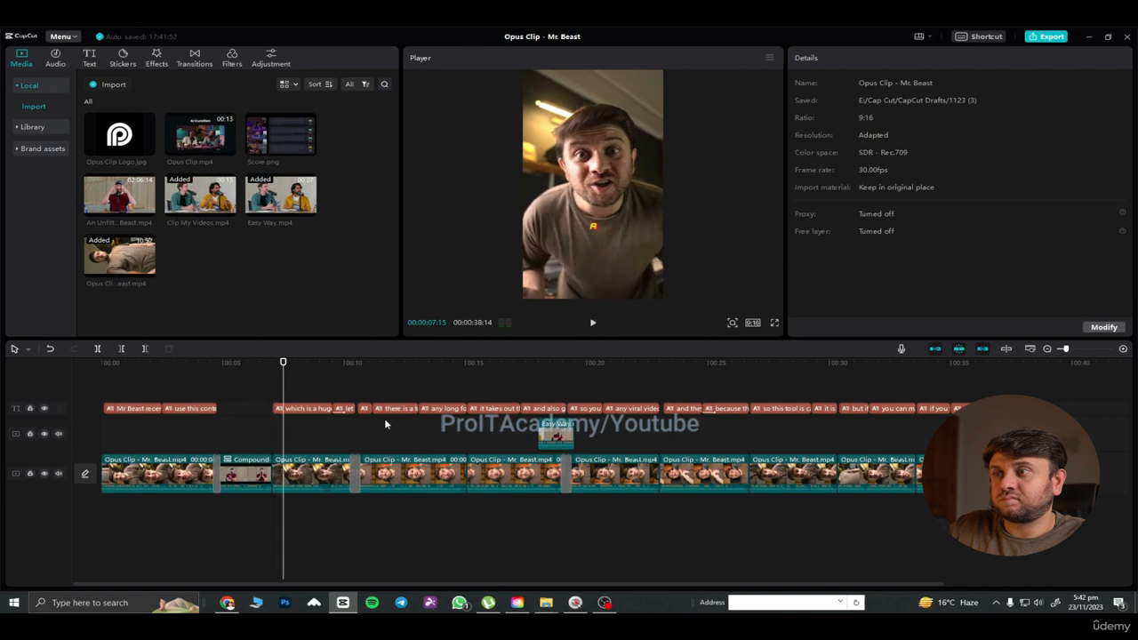
{"action": "left_click", "coordinate": [249, 363]}
{"action": "left_click", "coordinate": [245, 474]}
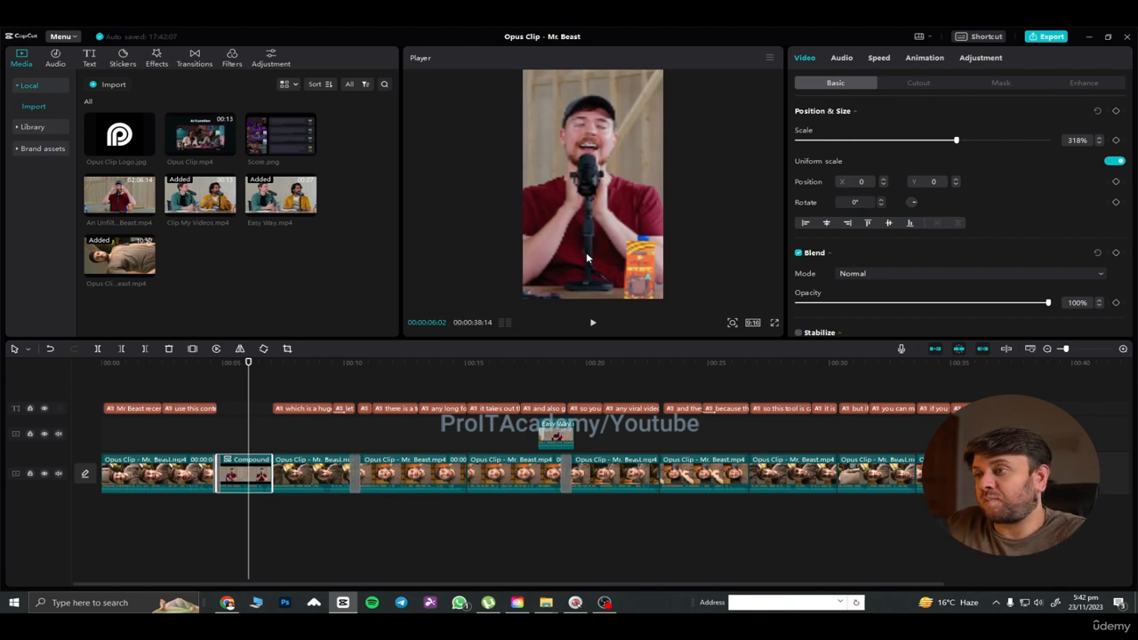
Step: Play the segment following the compound clip to find the insertion point, and insert the Easy Way.mp4 piece into the main track at 00:00:09:07
{"action": "left_click", "coordinate": [196, 439]}
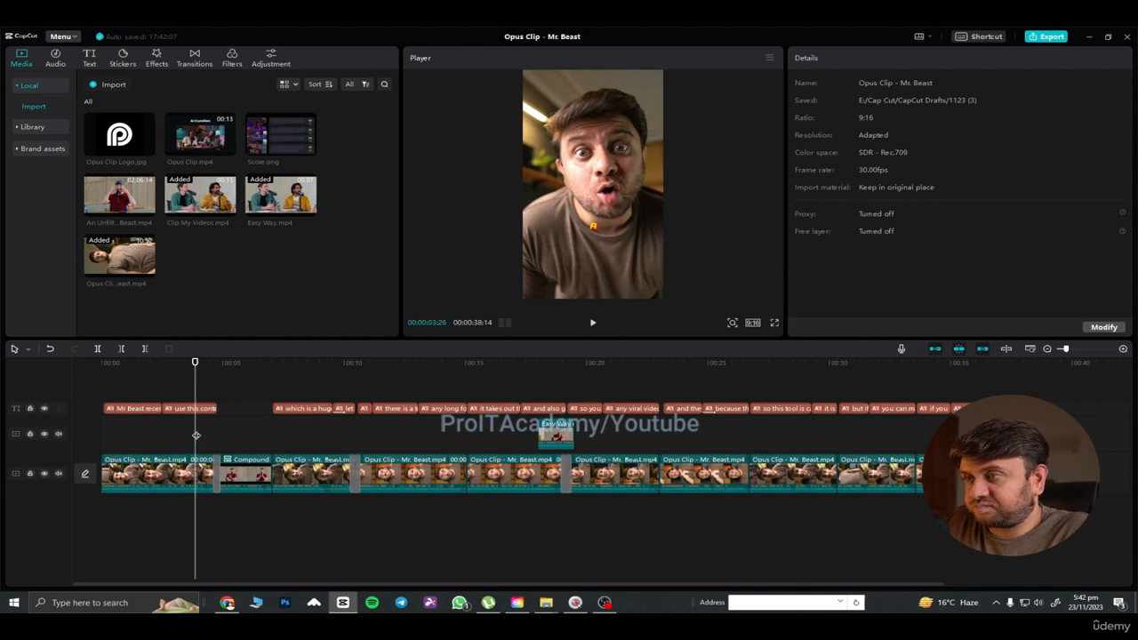
{"action": "left_click_drag", "start_coordinate": [195, 380], "coordinate": [272, 382]}
{"action": "key", "text": "space"}
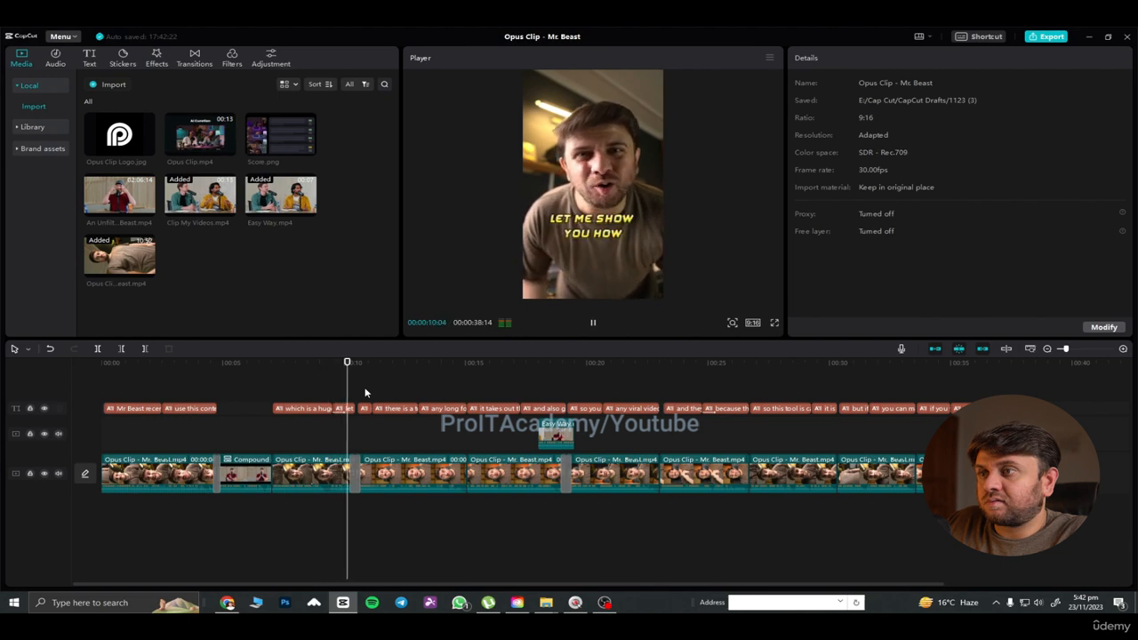
{"action": "key", "text": "space"}
{"action": "left_click", "coordinate": [352, 372]}
{"action": "left_click_drag", "start_coordinate": [352, 371], "coordinate": [327, 375]}
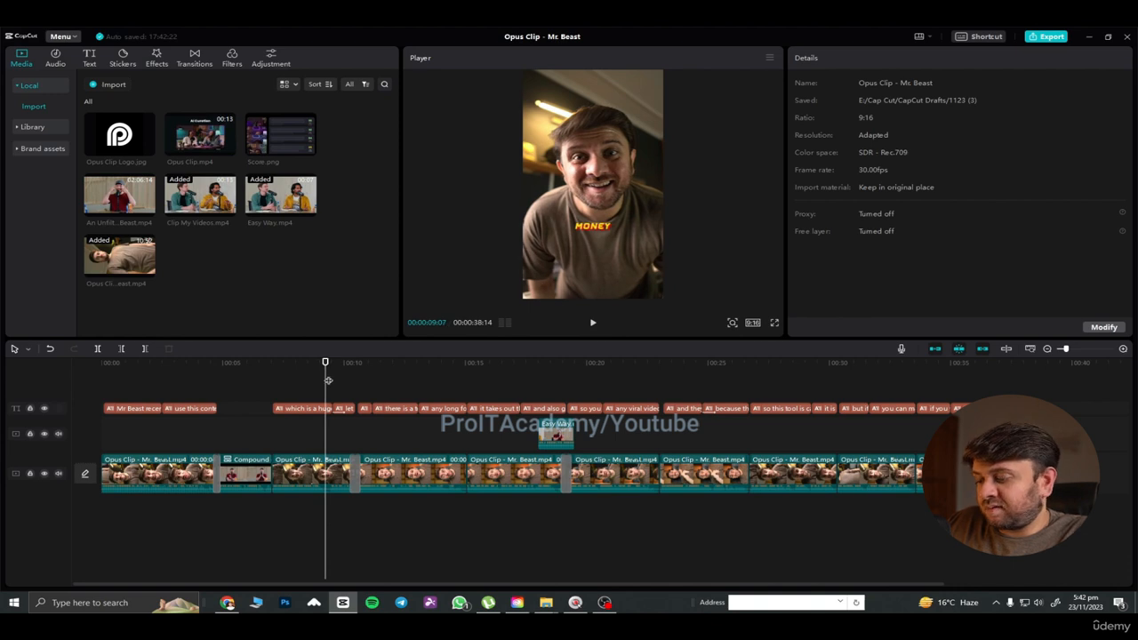
{"action": "left_click", "coordinate": [341, 471]}
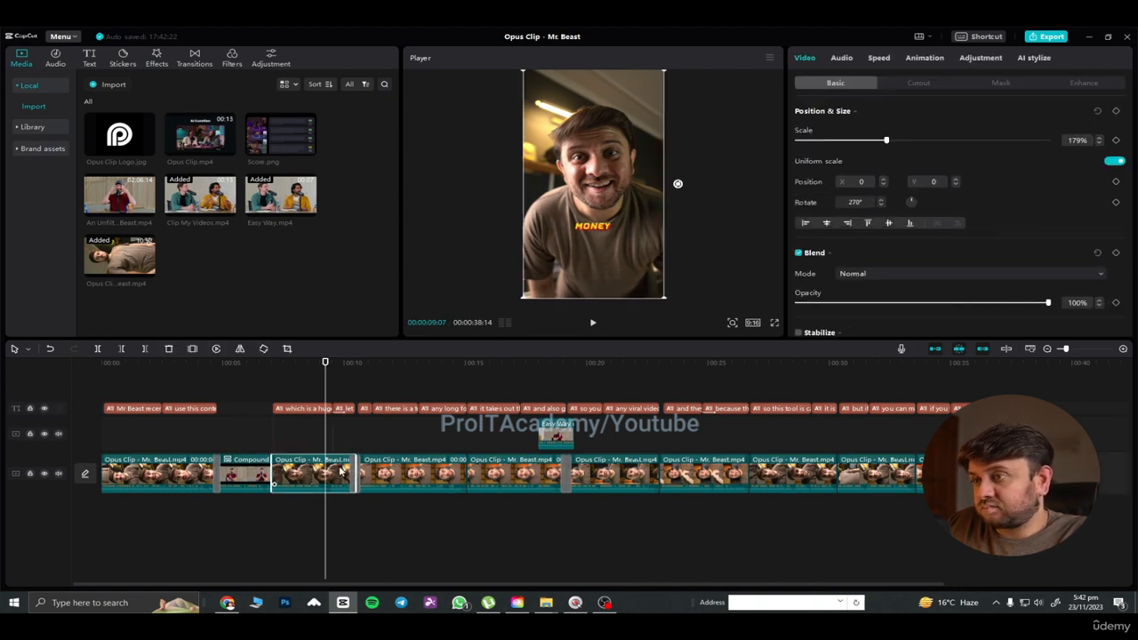
{"action": "left_click_drag", "start_coordinate": [542, 434], "coordinate": [326, 475]}
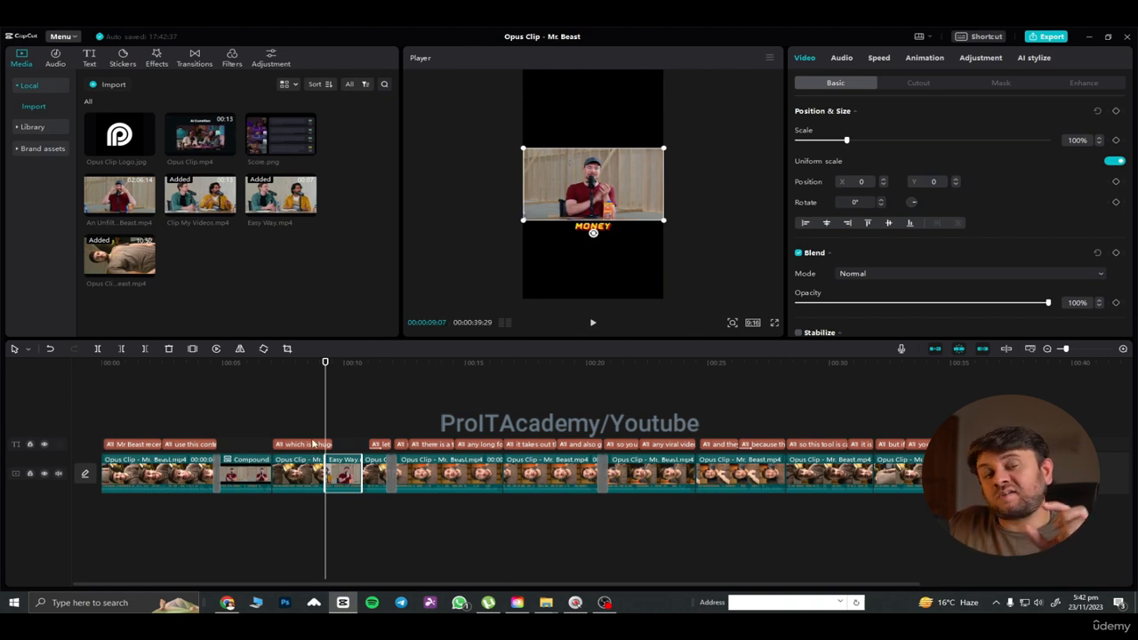
Step: Play the short from the beginning through both B-roll inserts
{"action": "left_click", "coordinate": [105, 404]}
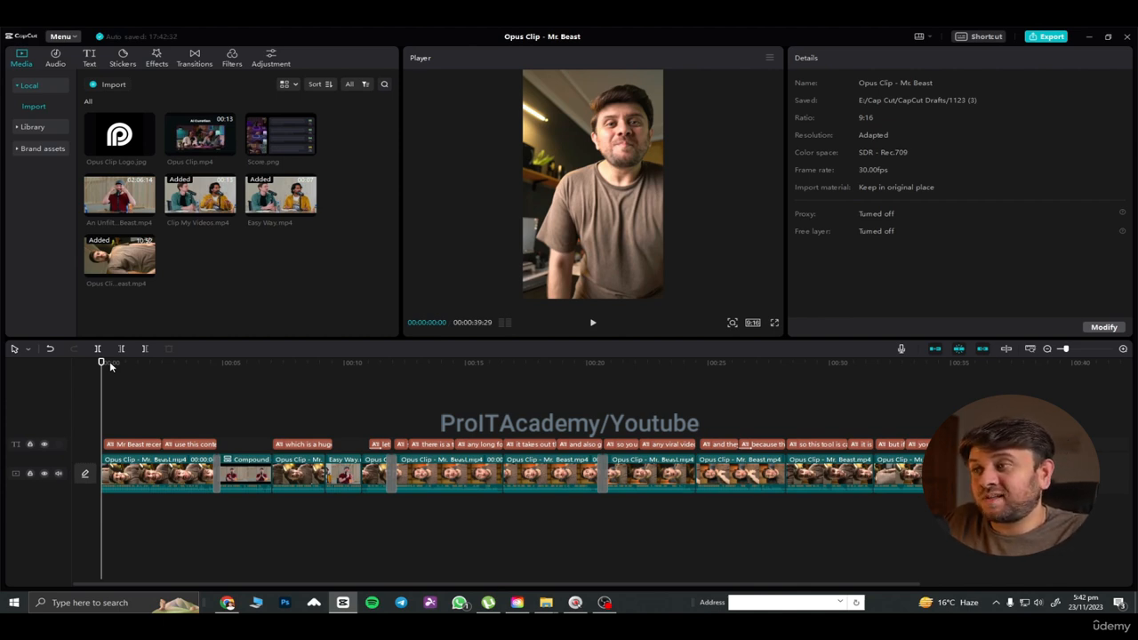
{"action": "key", "text": "space"}
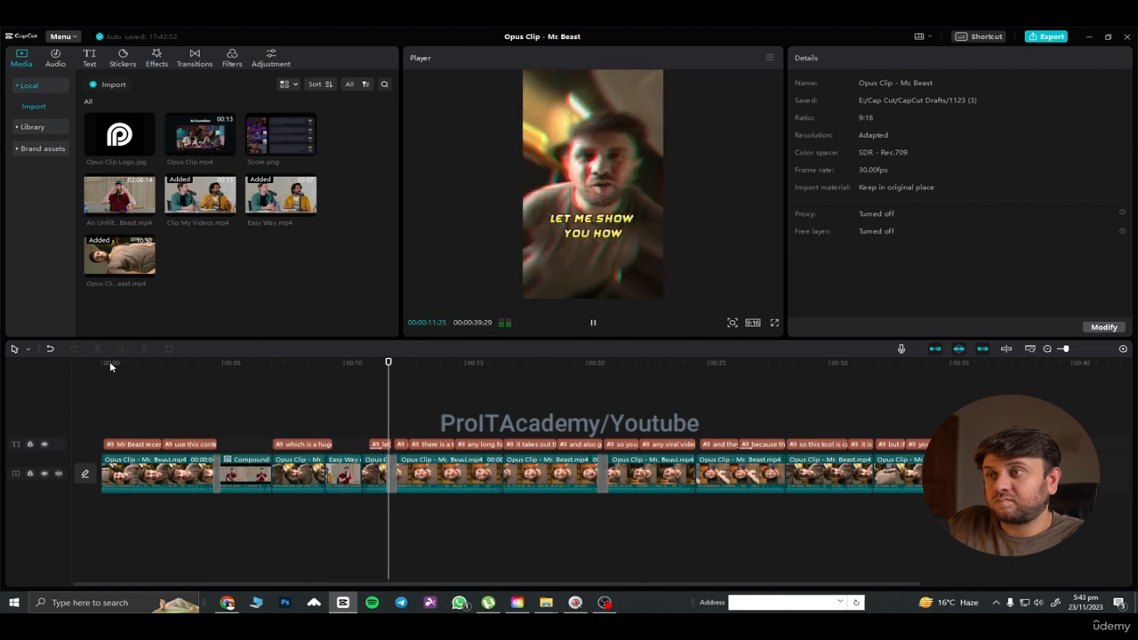
{"action": "key", "text": "space"}
Step: Enlarge the Easy Way.mp4 clip in the main track to 317% so it fills the vertical frame
{"action": "left_click_drag", "start_coordinate": [392, 363], "coordinate": [349, 364]}
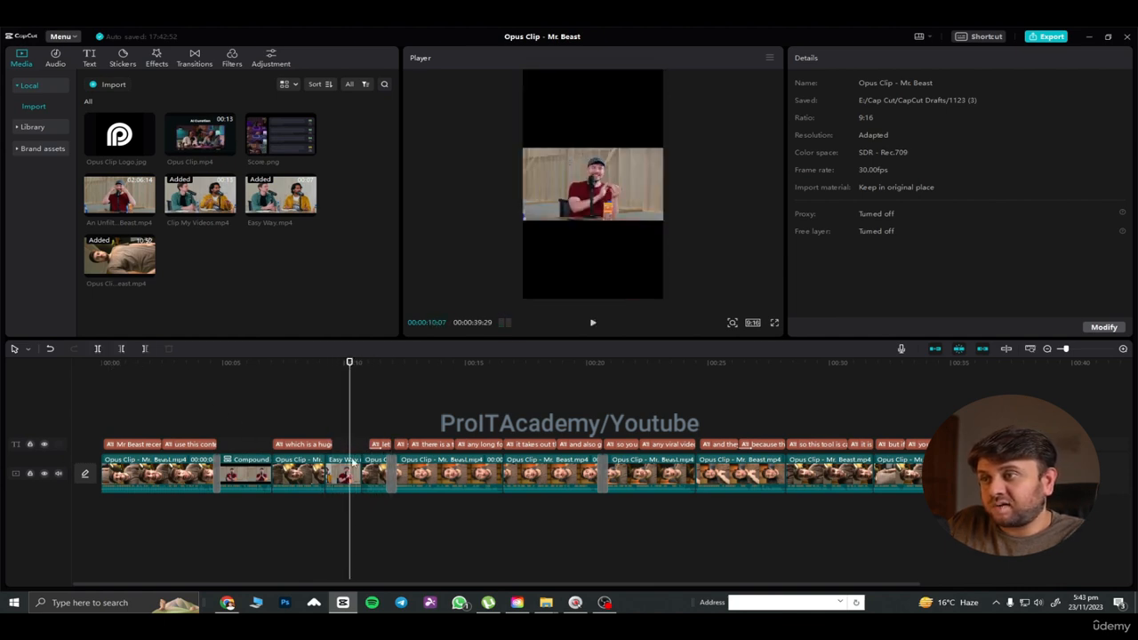
{"action": "left_click", "coordinate": [353, 469]}
{"action": "left_click_drag", "start_coordinate": [667, 223], "coordinate": [770, 272]}
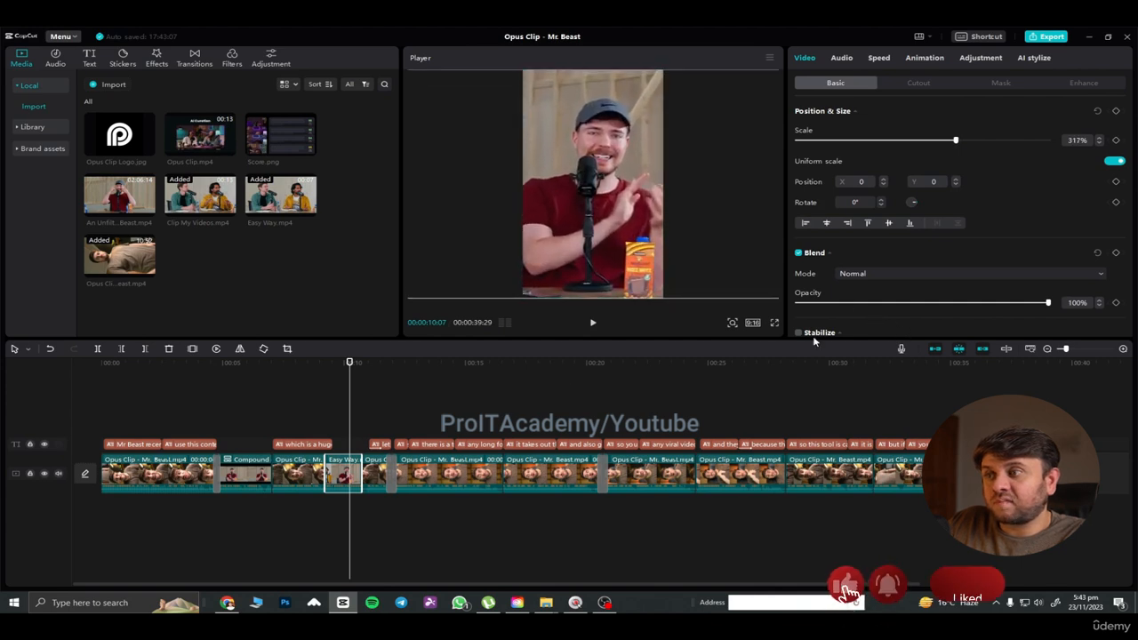
Step: Compare the framing of both B-roll inserts along the timeline, and play the short from 00:00:02:15
{"action": "left_click", "coordinate": [222, 416]}
{"action": "left_click", "coordinate": [253, 477]}
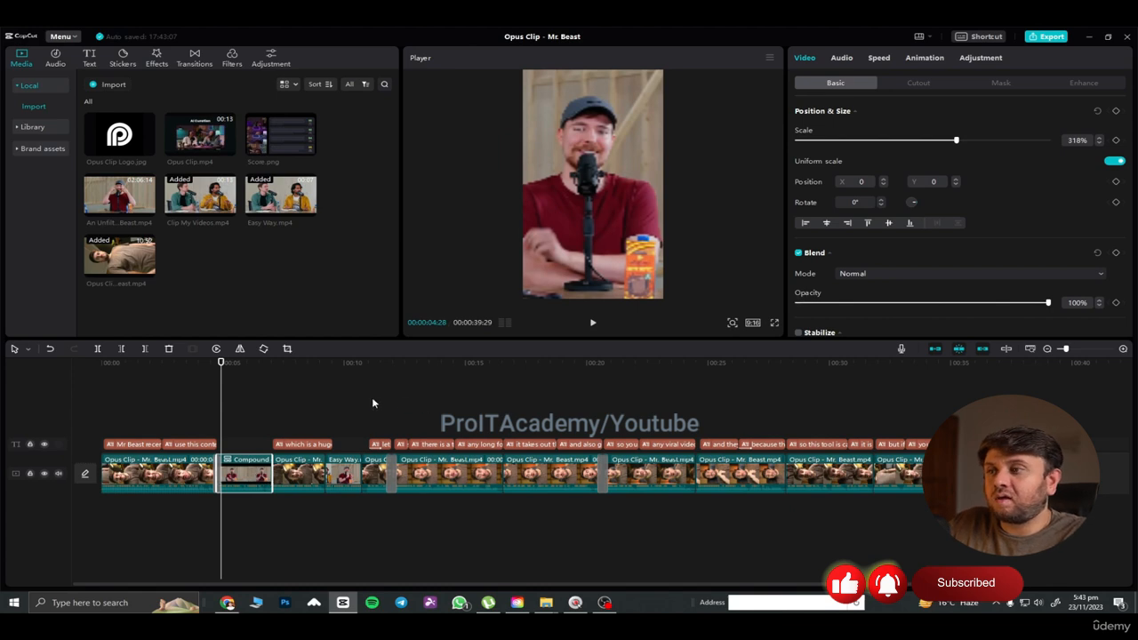
{"action": "left_click", "coordinate": [307, 396]}
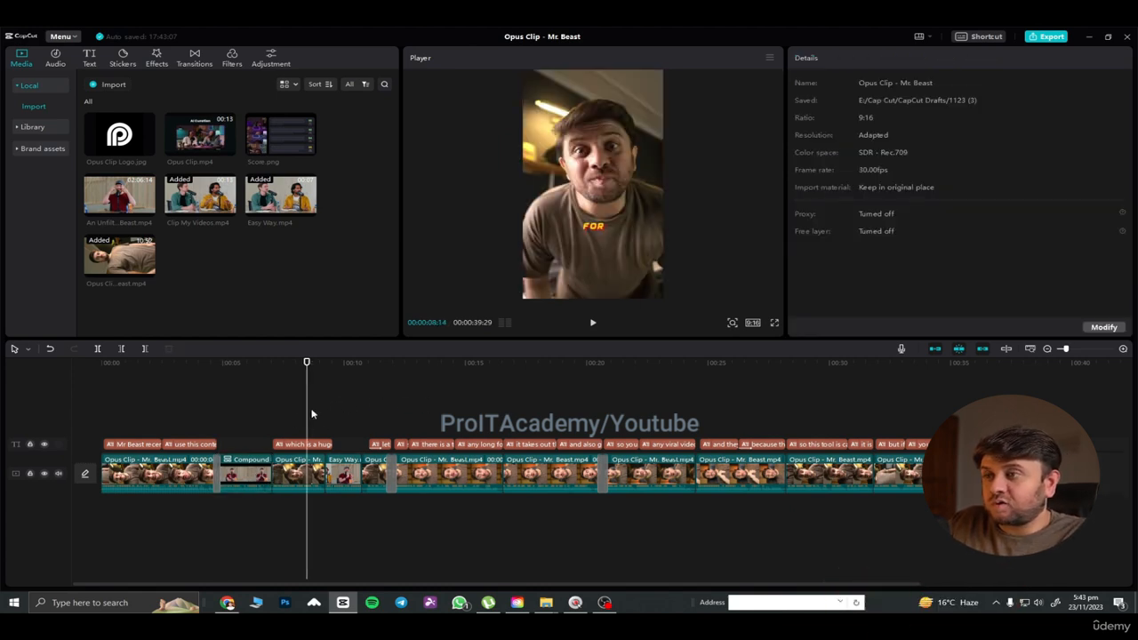
{"action": "left_click", "coordinate": [326, 374]}
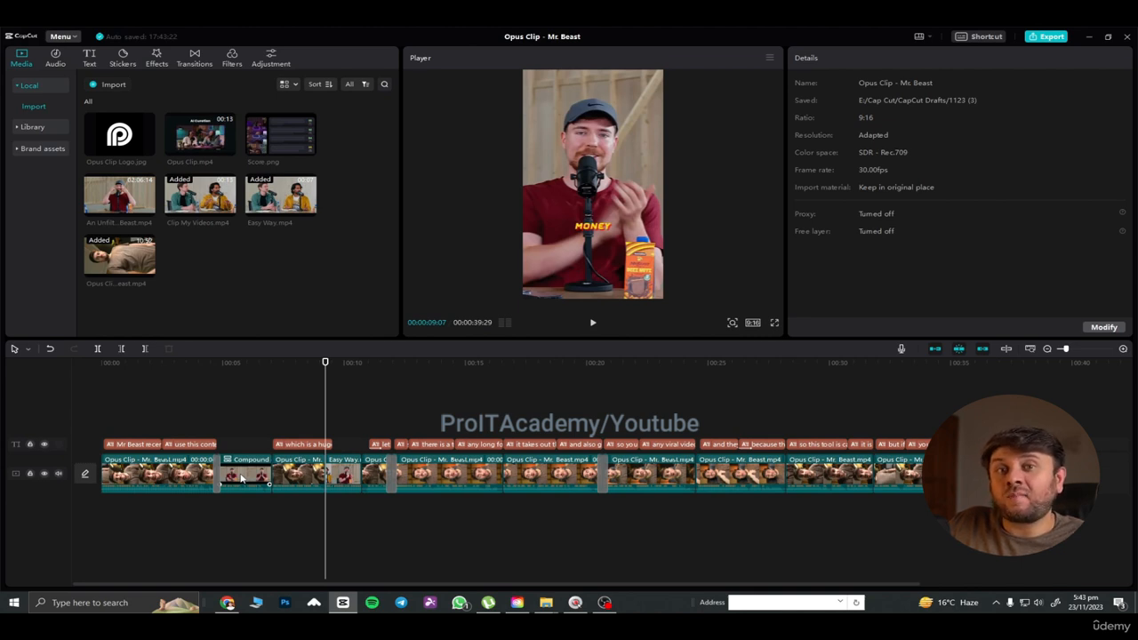
{"action": "left_click", "coordinate": [162, 415]}
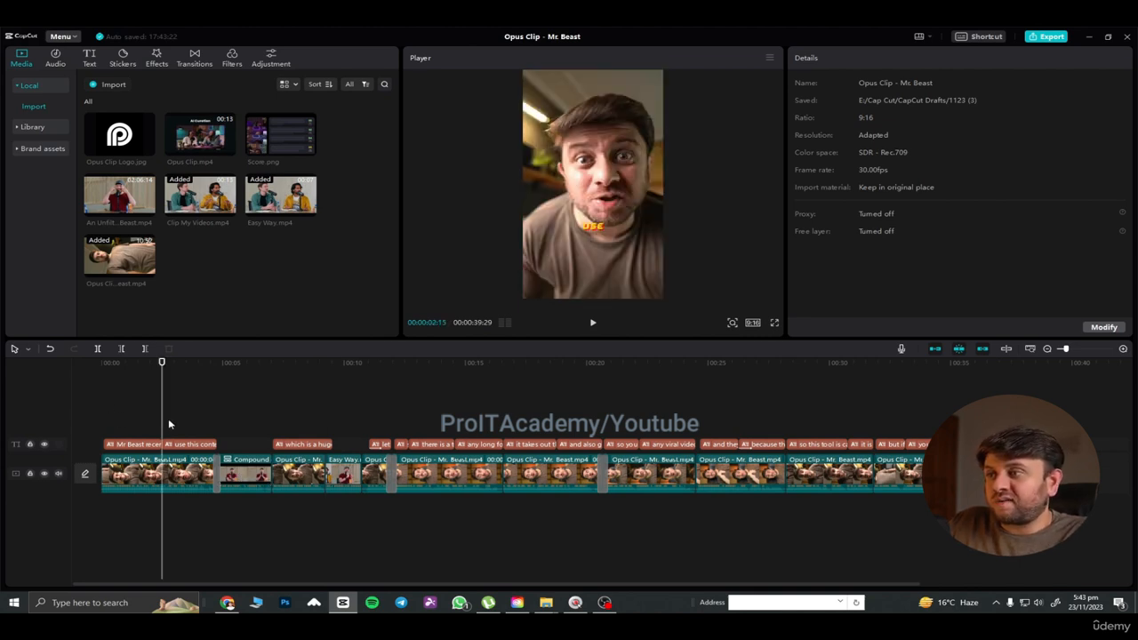
{"action": "key", "text": "space"}
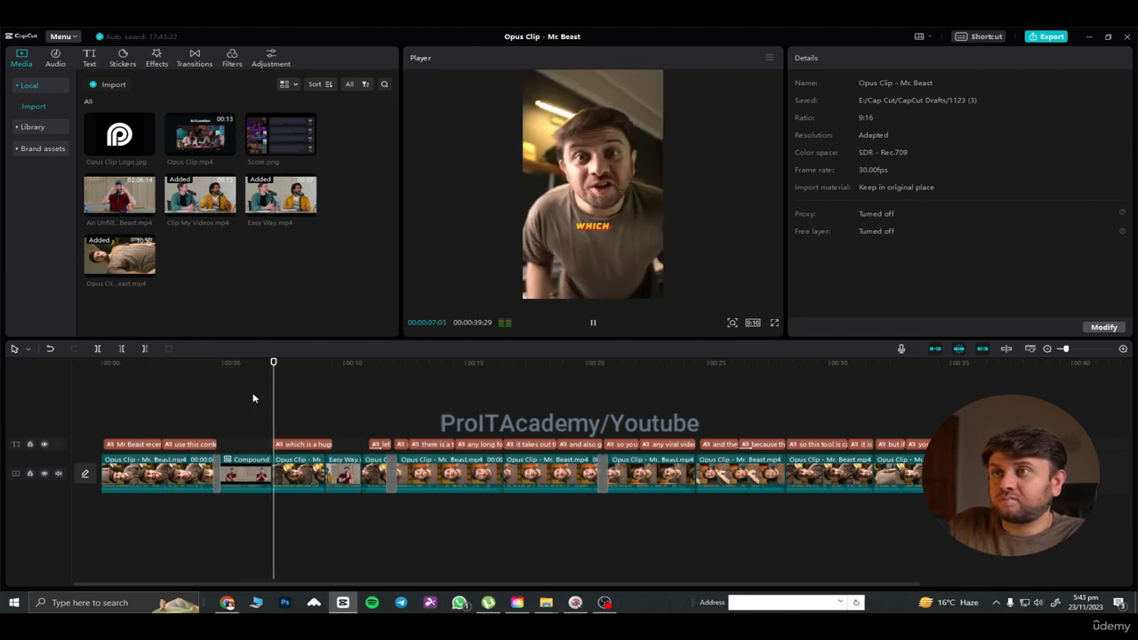
{"action": "key", "text": "space"}
Step: Trim the end of the "which is a huge" caption back to the start of the Easy Way.mp4 clip
{"action": "left_click", "coordinate": [246, 473]}
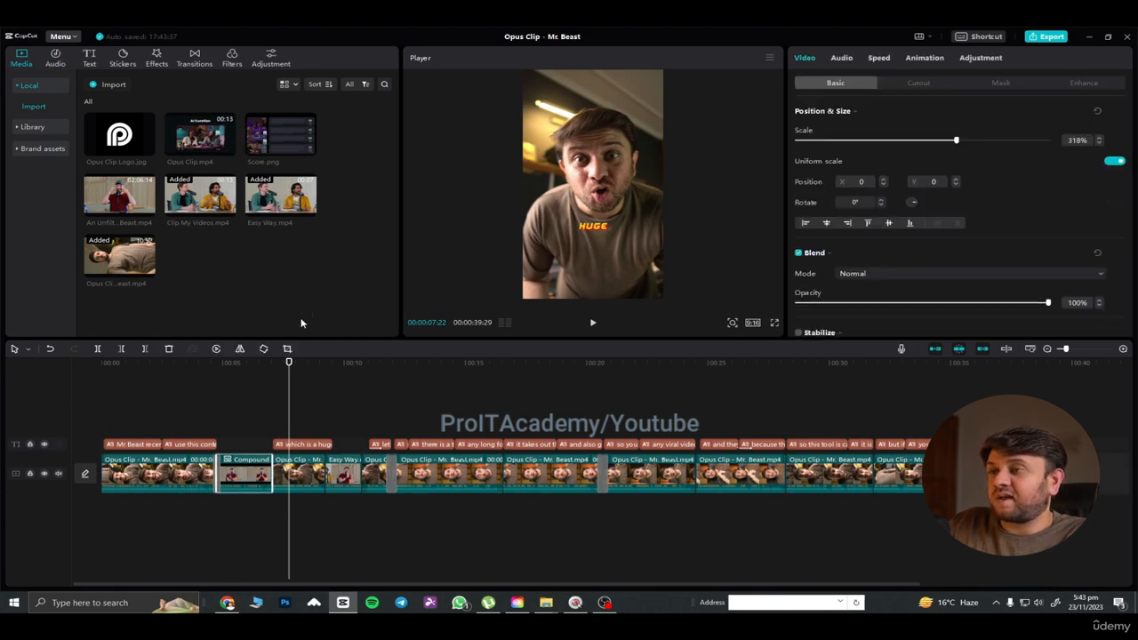
{"action": "left_click", "coordinate": [343, 473]}
{"action": "left_click", "coordinate": [352, 445]}
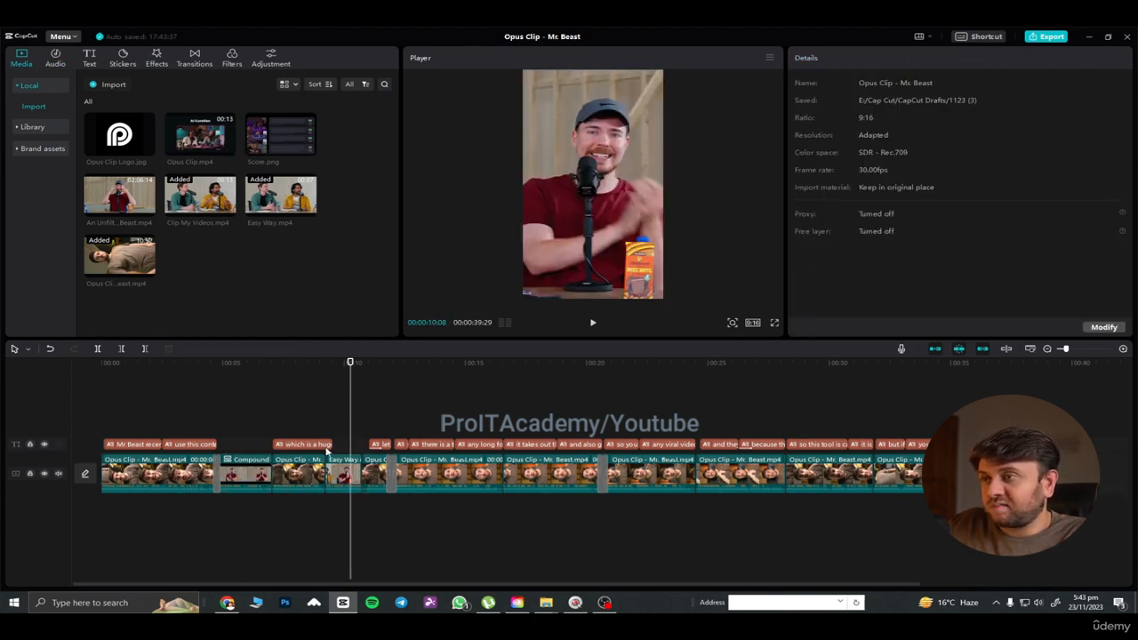
{"action": "left_click", "coordinate": [326, 444]}
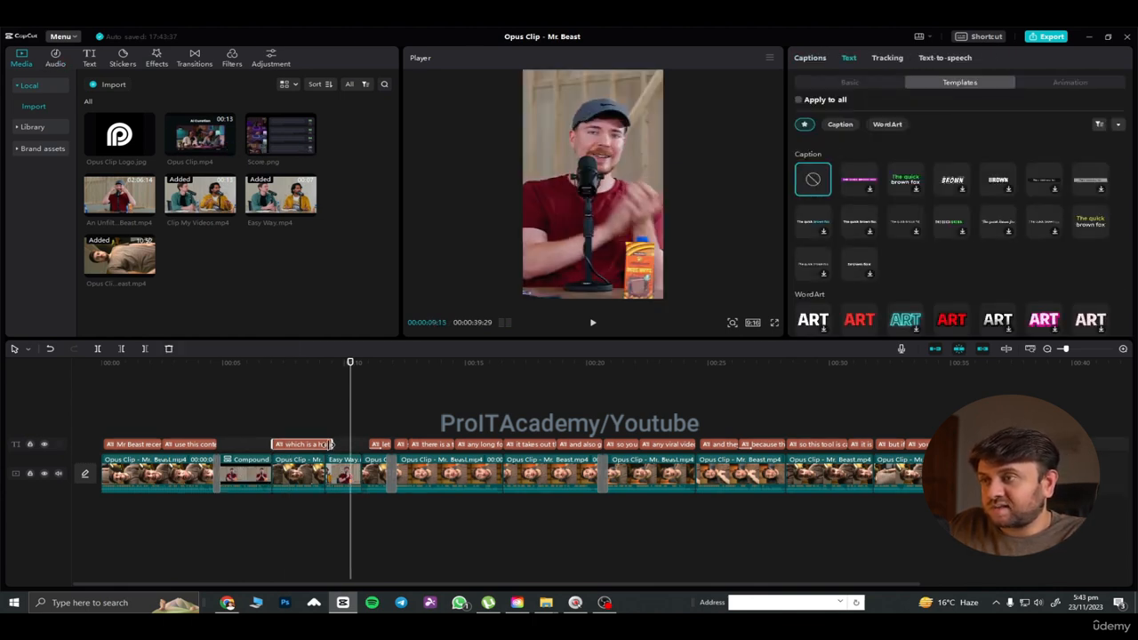
Step: Generate English auto captions for the compound clip and the Easy Way.mp4 clip in the main track
{"action": "left_click", "coordinate": [258, 473]}
{"action": "left_click", "coordinate": [342, 473], "text": "ctrl"}
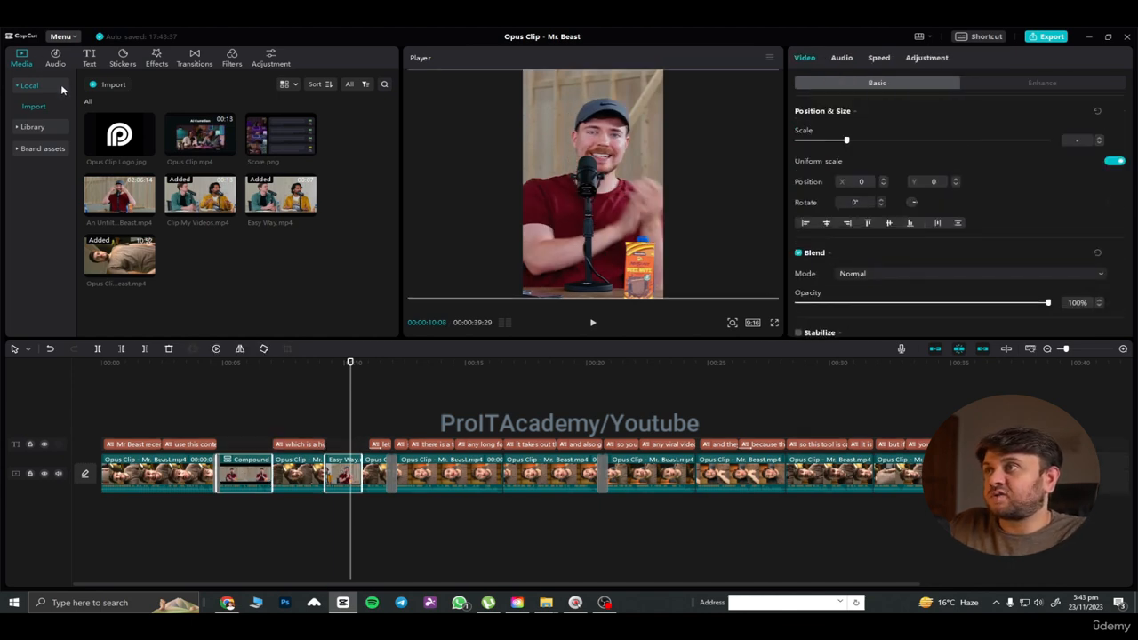
{"action": "left_click", "coordinate": [55, 60]}
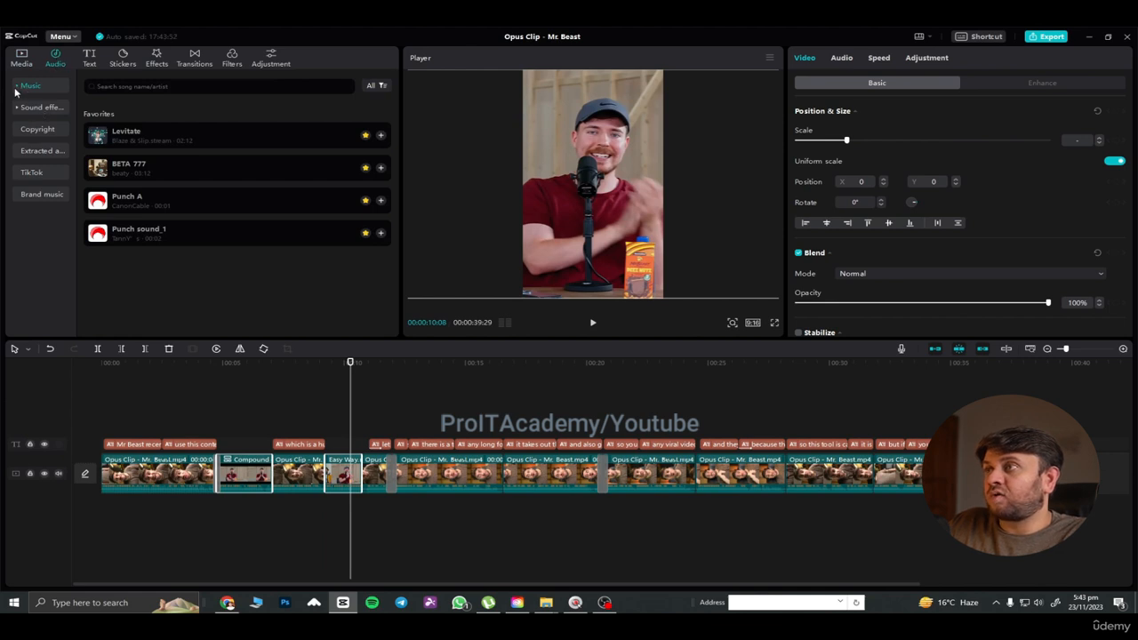
{"action": "left_click", "coordinate": [87, 59]}
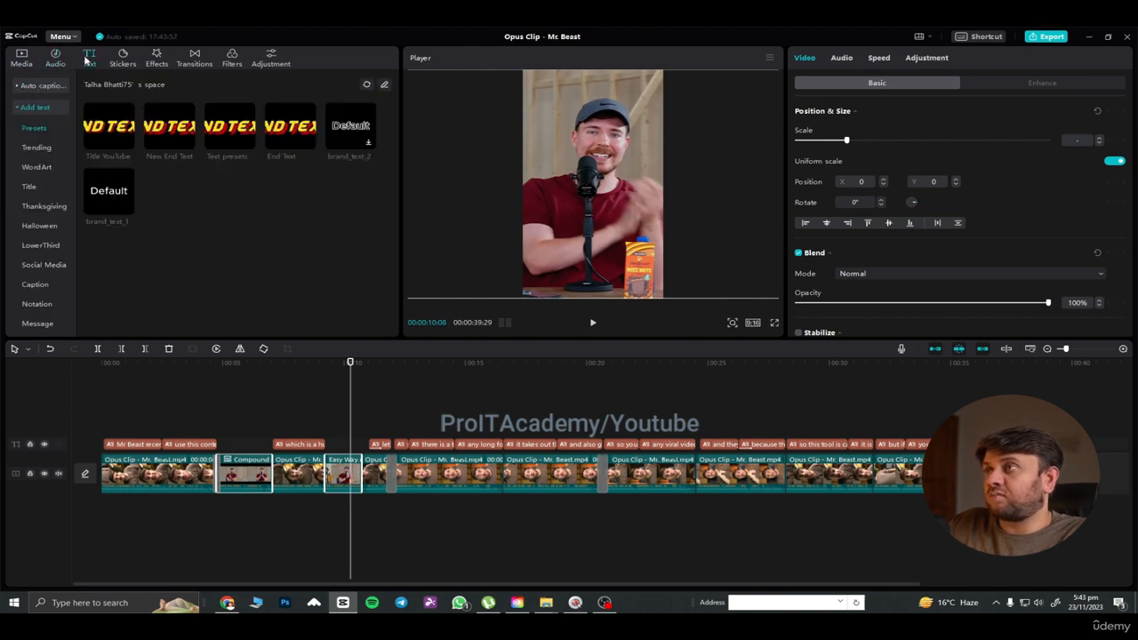
{"action": "left_click", "coordinate": [36, 107]}
{"action": "left_click", "coordinate": [40, 86]}
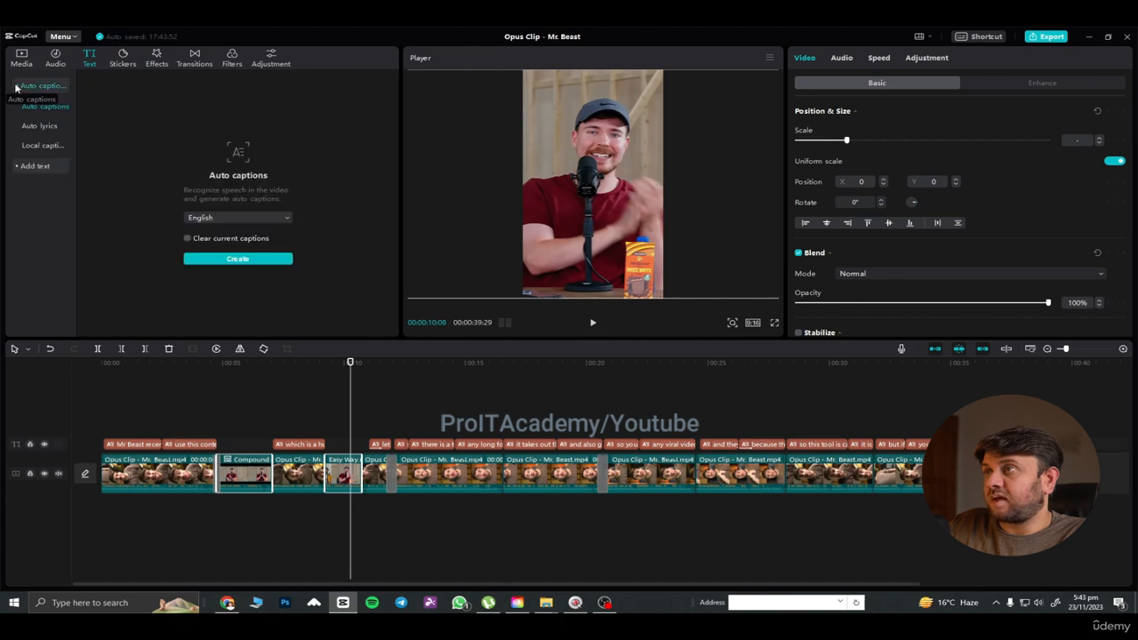
{"action": "left_click", "coordinate": [234, 260]}
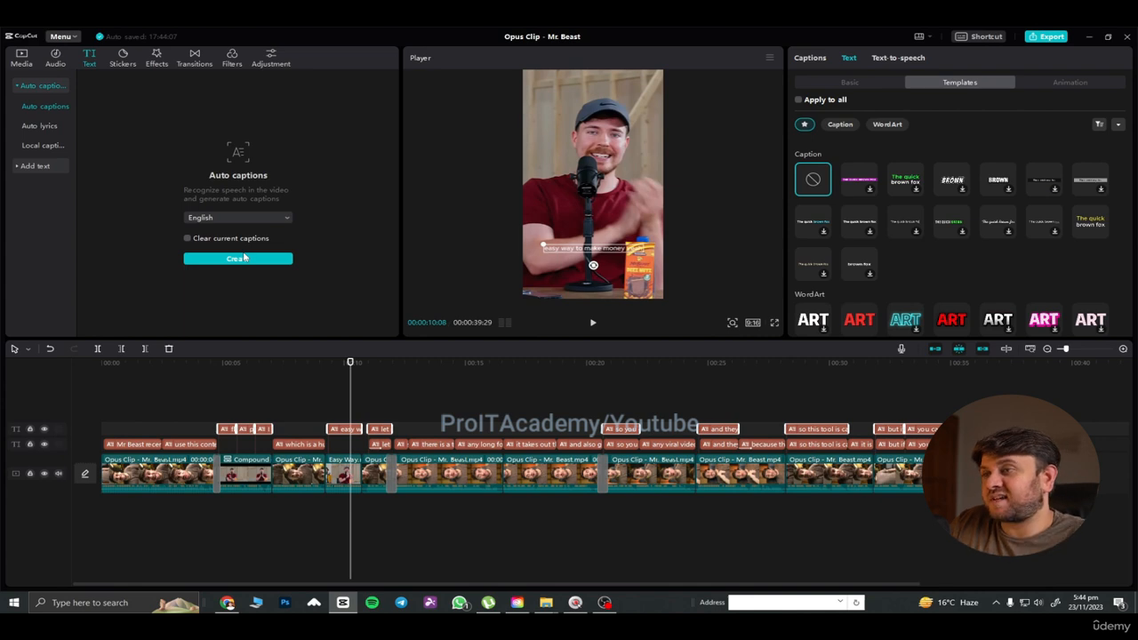
Step: Delete the newly generated captions that duplicate the narration, keeping only those above the two B-roll inserts
{"action": "left_click", "coordinate": [839, 398]}
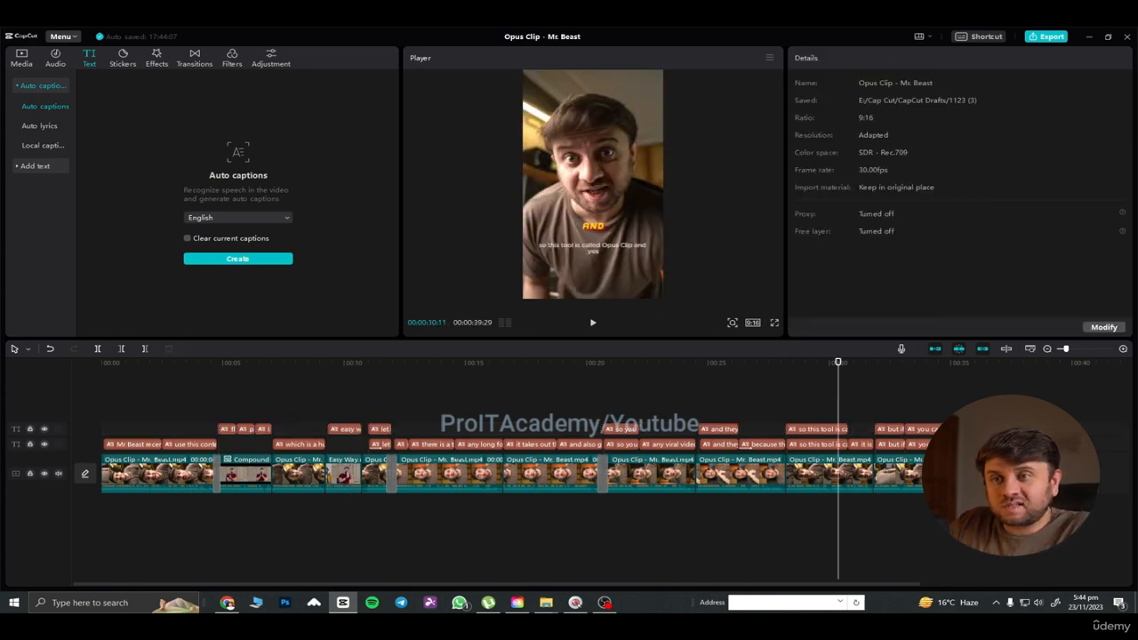
{"action": "left_click_drag", "start_coordinate": [939, 414], "coordinate": [715, 430]}
{"action": "key", "text": "Delete"}
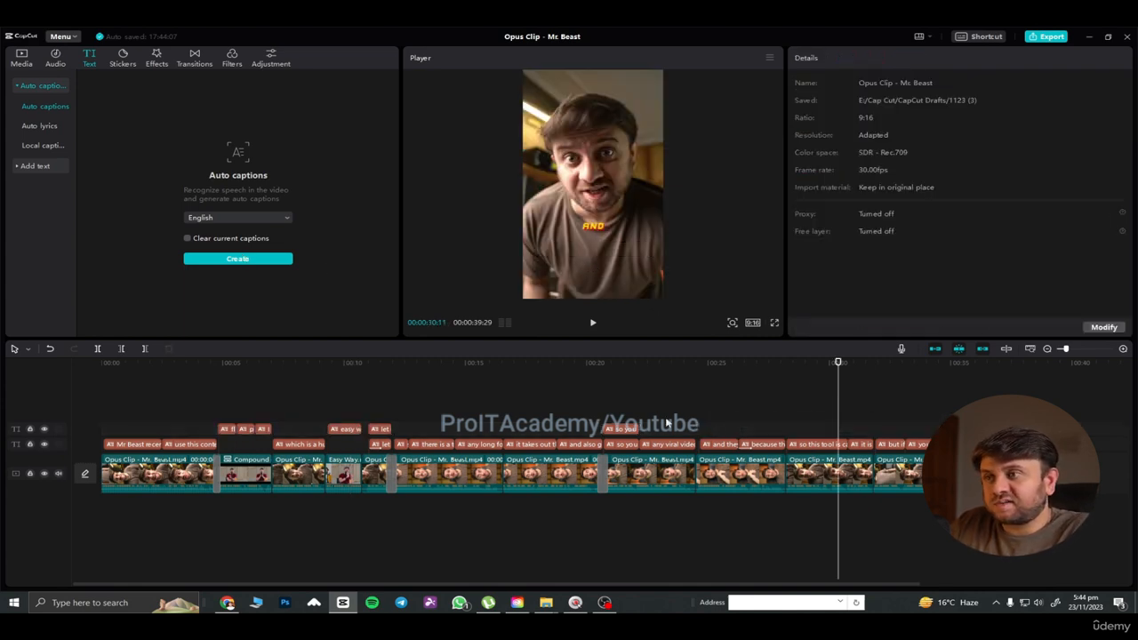
{"action": "left_click", "coordinate": [381, 429]}
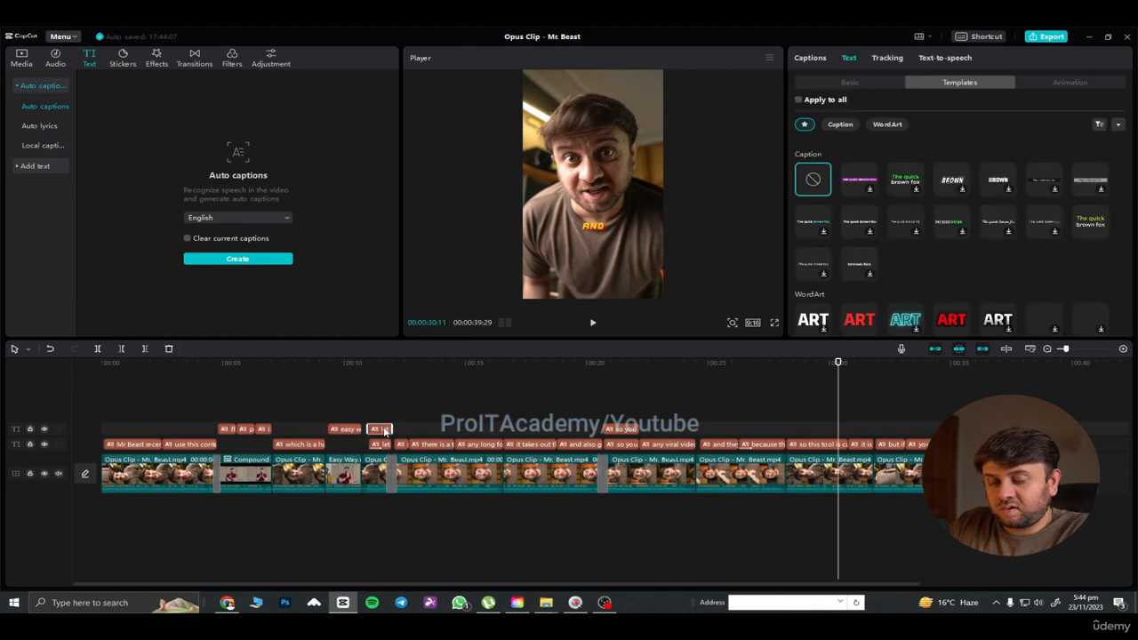
{"action": "key", "text": "Delete"}
{"action": "left_click", "coordinate": [622, 429]}
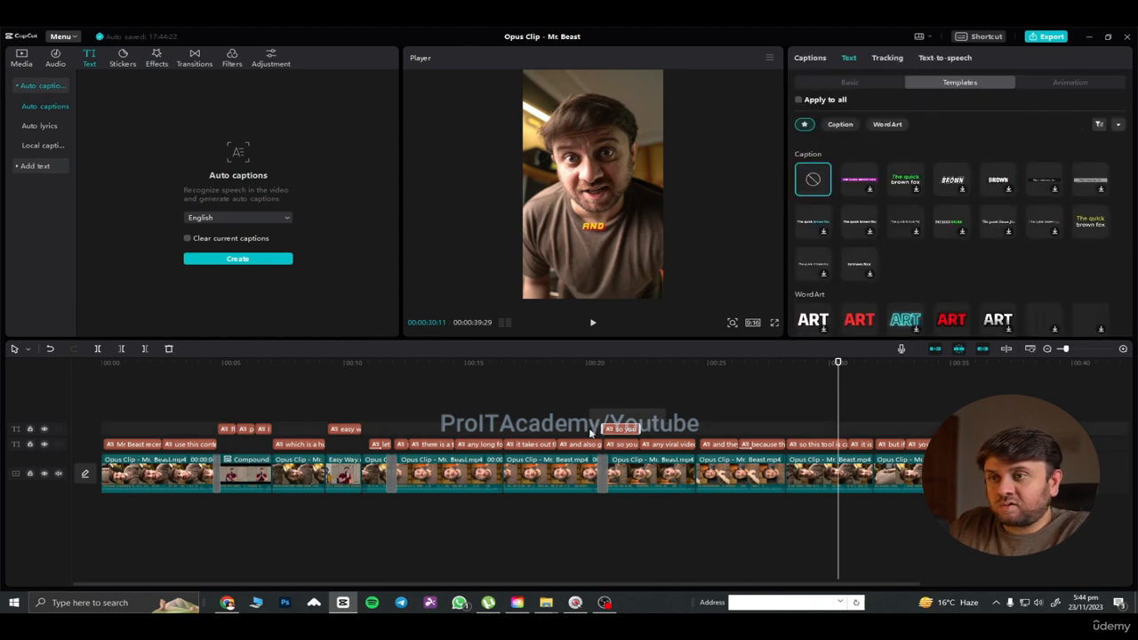
{"action": "key", "text": "Delete"}
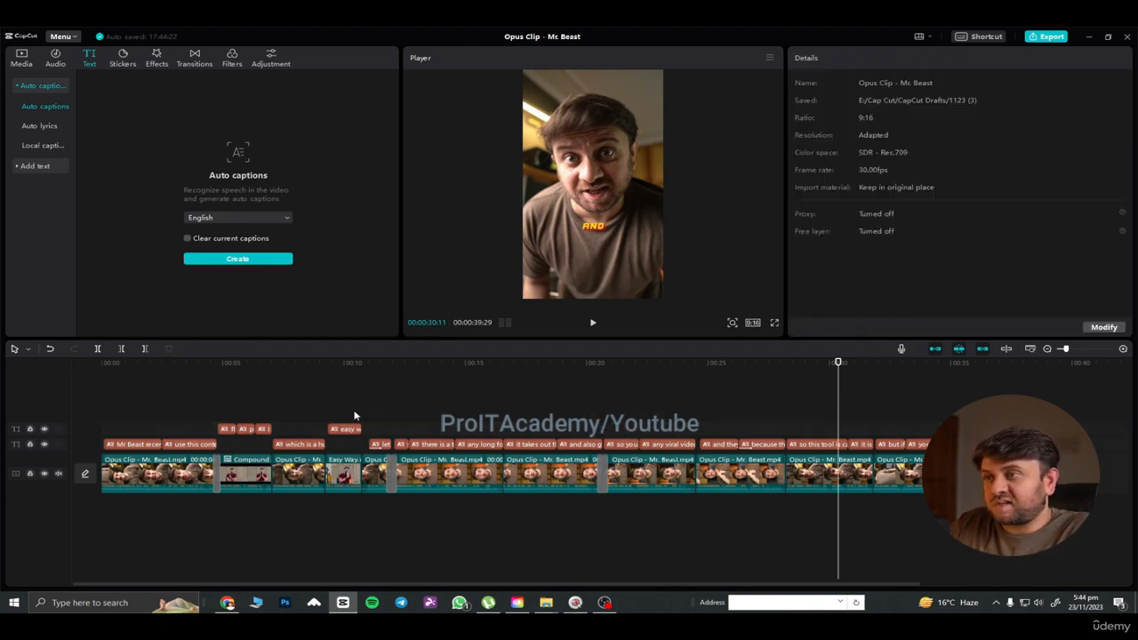
Step: Set the font of all four B-roll captions to Zilap Nitro
{"action": "left_click", "coordinate": [217, 404]}
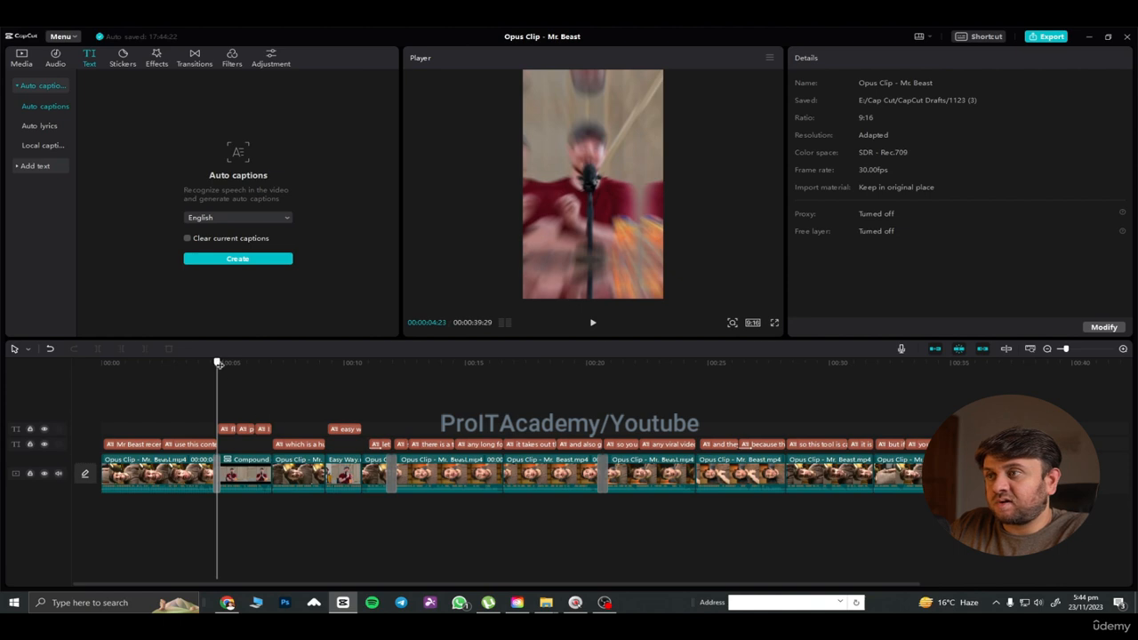
{"action": "left_click_drag", "start_coordinate": [218, 364], "coordinate": [234, 366]}
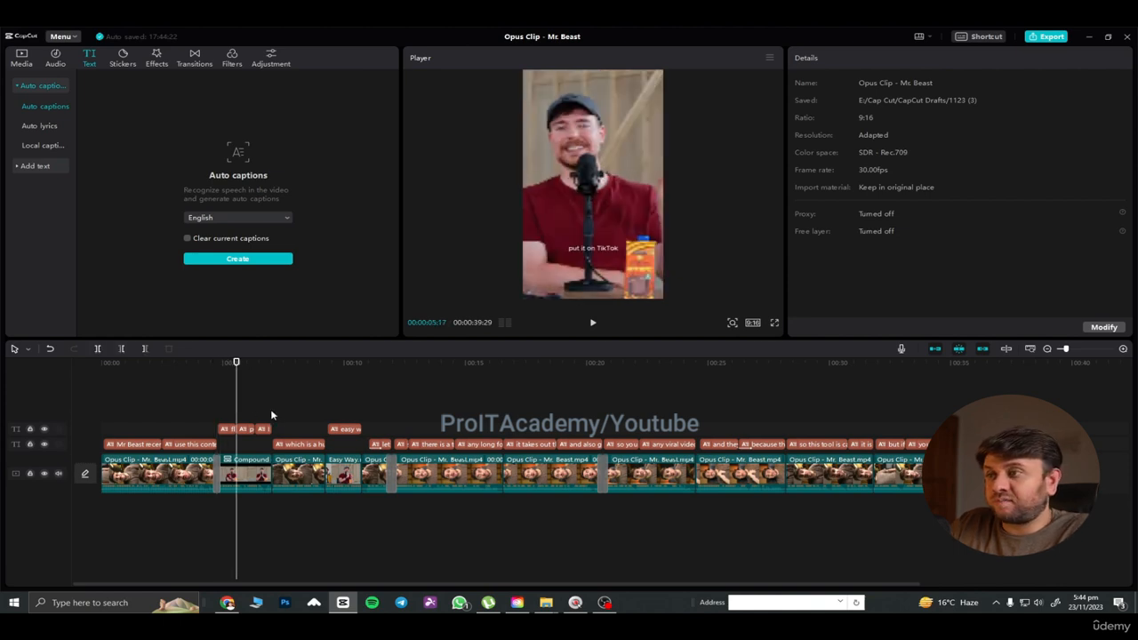
{"action": "left_click_drag", "start_coordinate": [417, 401], "coordinate": [203, 432]}
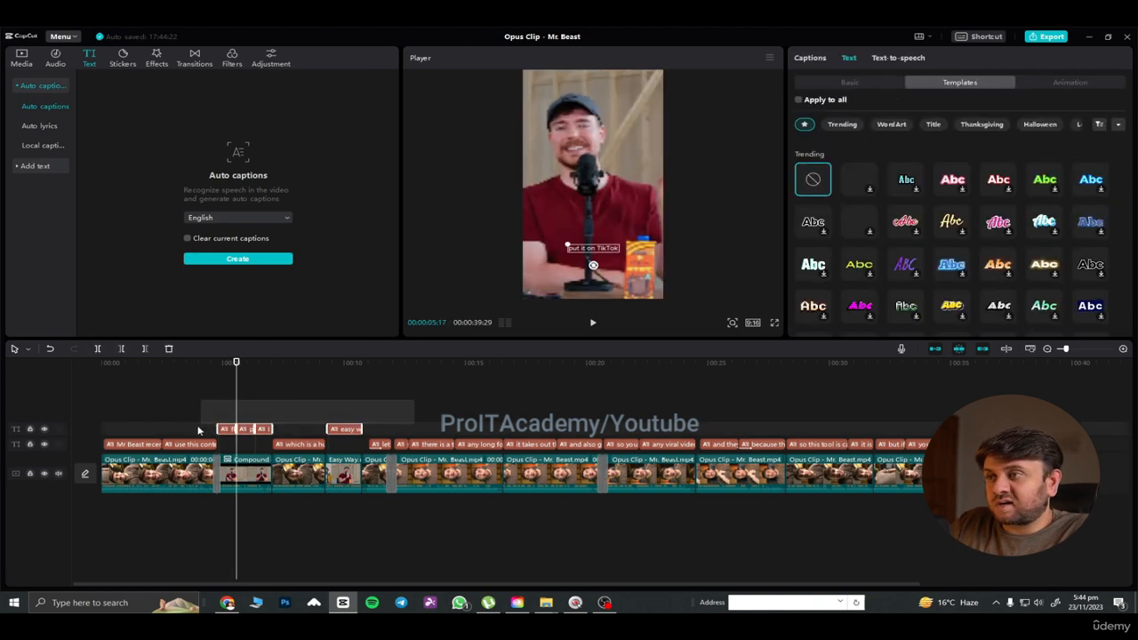
{"action": "left_click", "coordinate": [850, 83]}
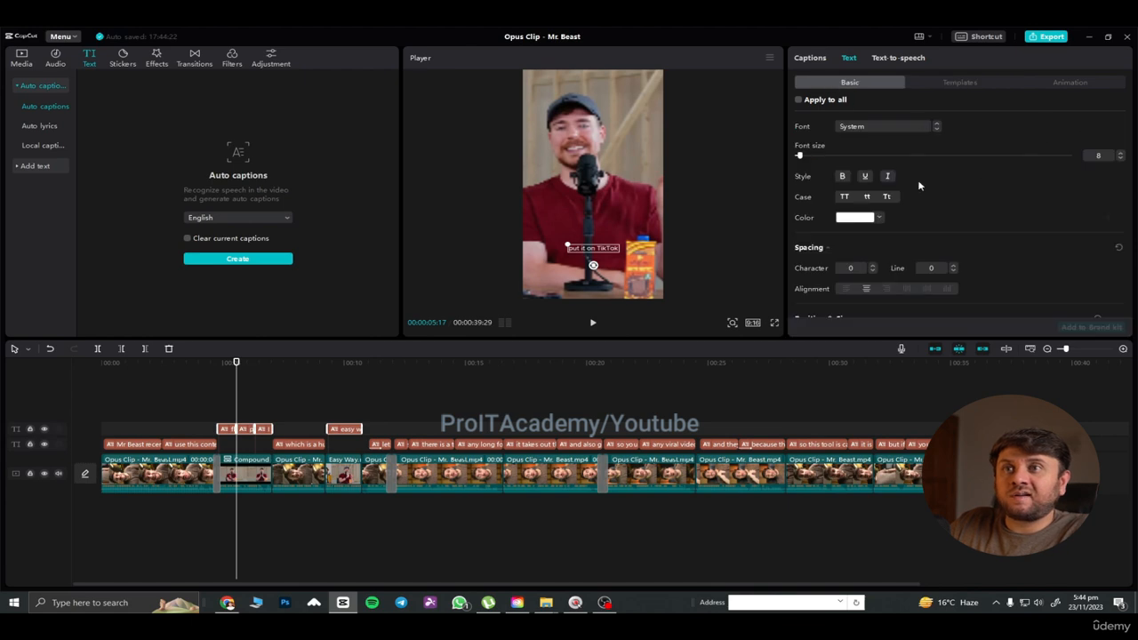
{"action": "left_click", "coordinate": [872, 127]}
{"action": "left_click", "coordinate": [879, 178]}
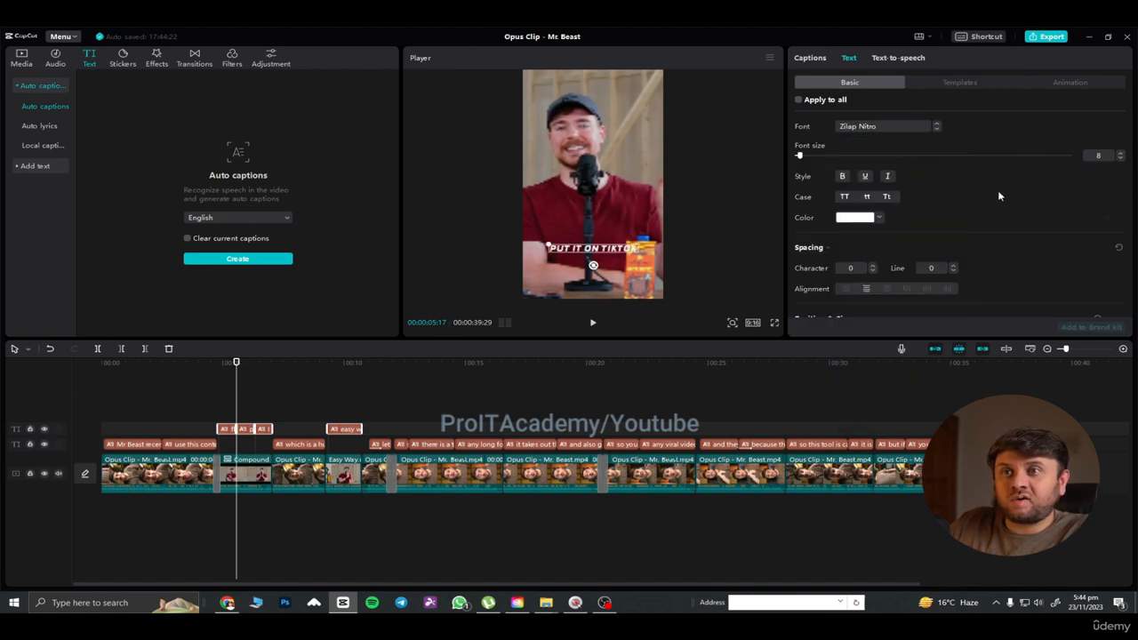
Step: Set the vertical position of the four B-roll captions to Y -700
{"action": "scroll", "coordinate": [983, 236], "scroll_direction": "down", "scroll_amount": 4}
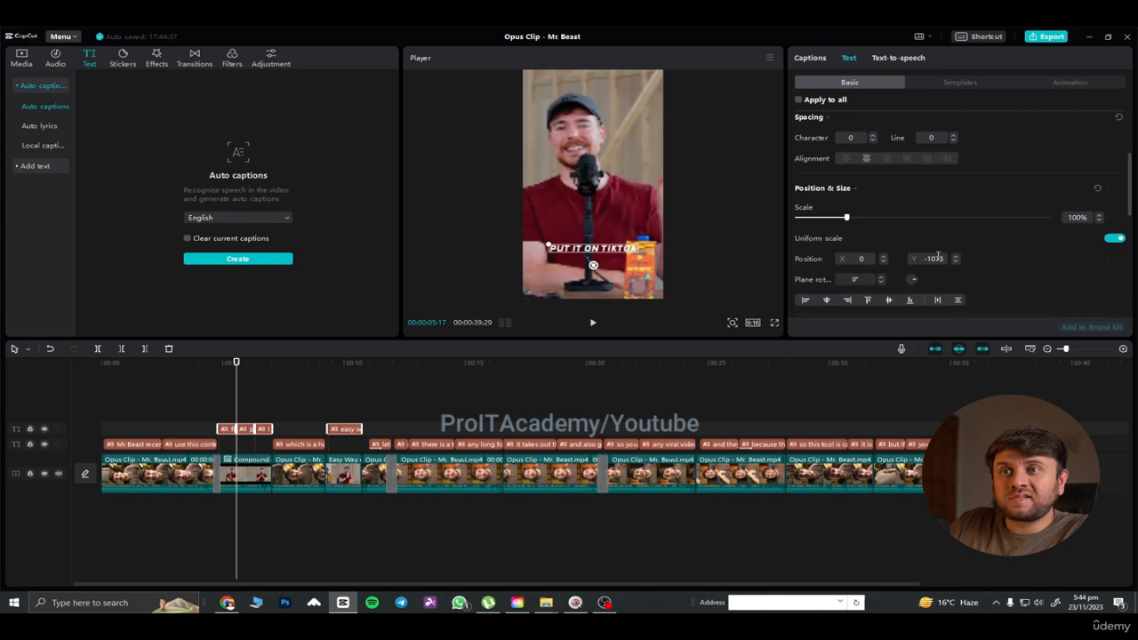
{"action": "left_click", "coordinate": [937, 259]}
{"action": "key", "text": "BackSpace"}
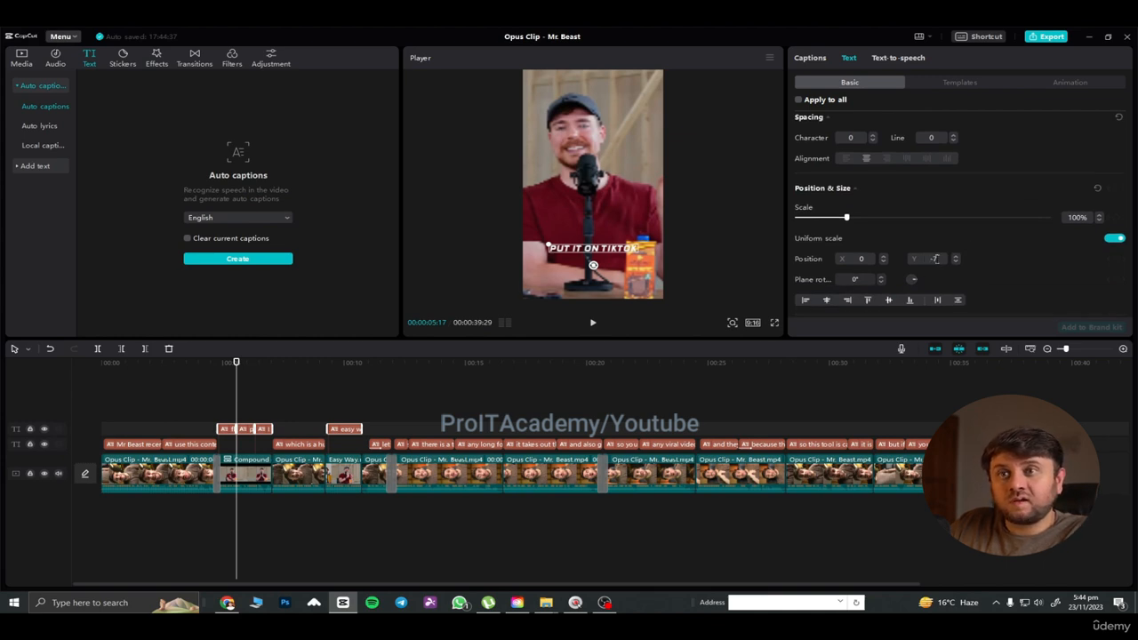
{"action": "type", "text": "-700"}
{"action": "key", "text": "Return"}
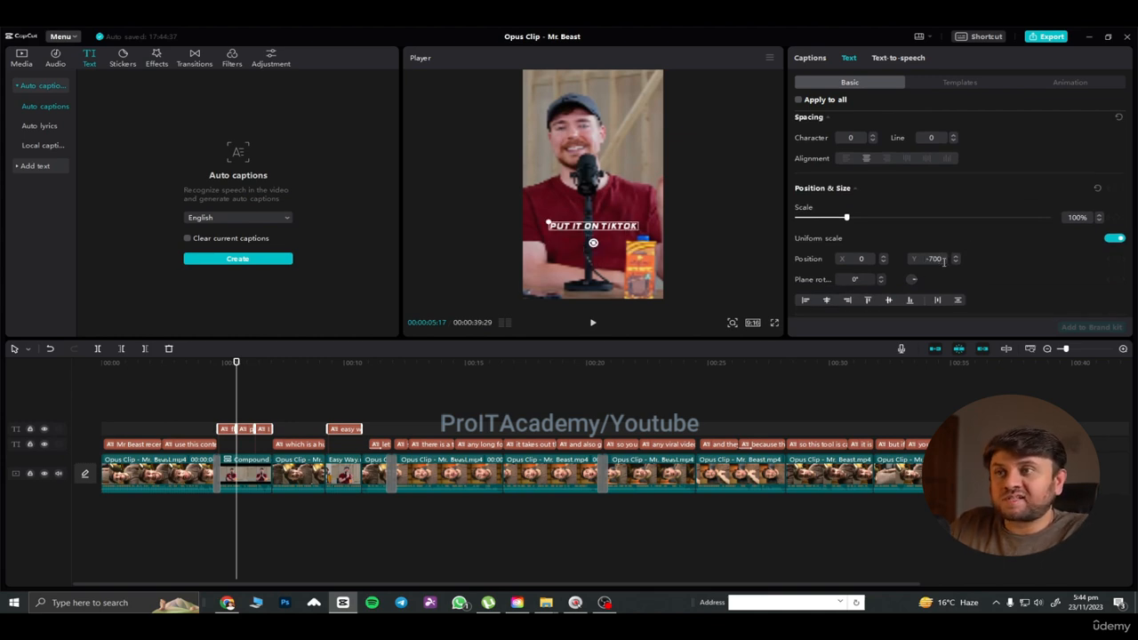
Step: Change the text colour of the B-roll captions to cyan, hex 00CDE5
{"action": "scroll", "coordinate": [996, 253], "scroll_direction": "down", "scroll_amount": 5}
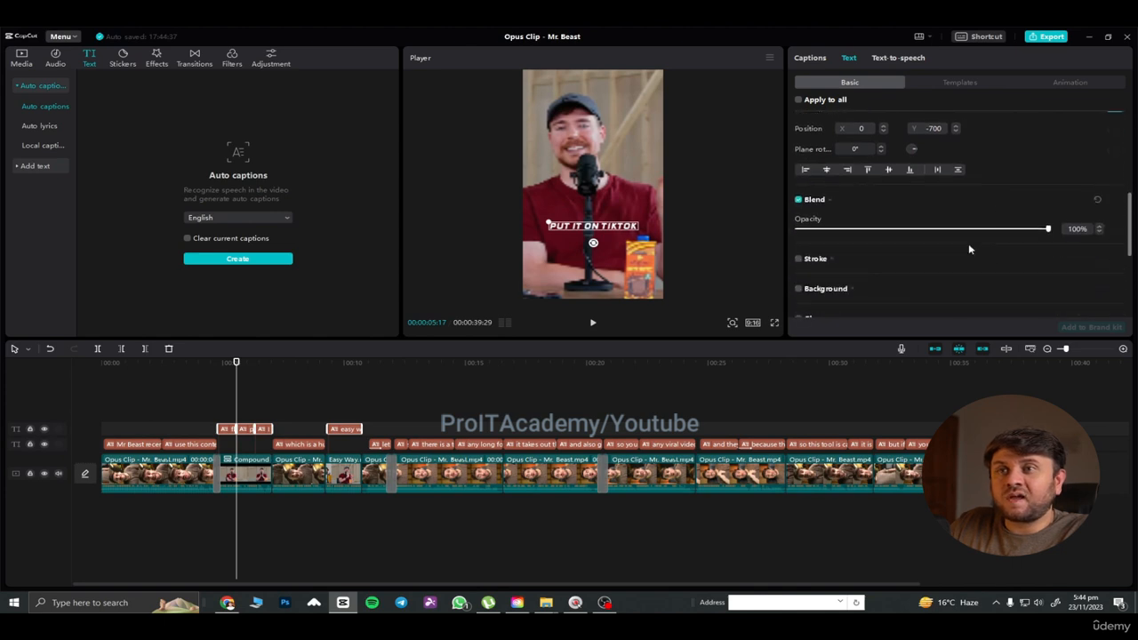
{"action": "scroll", "coordinate": [925, 249], "scroll_direction": "up", "scroll_amount": 5}
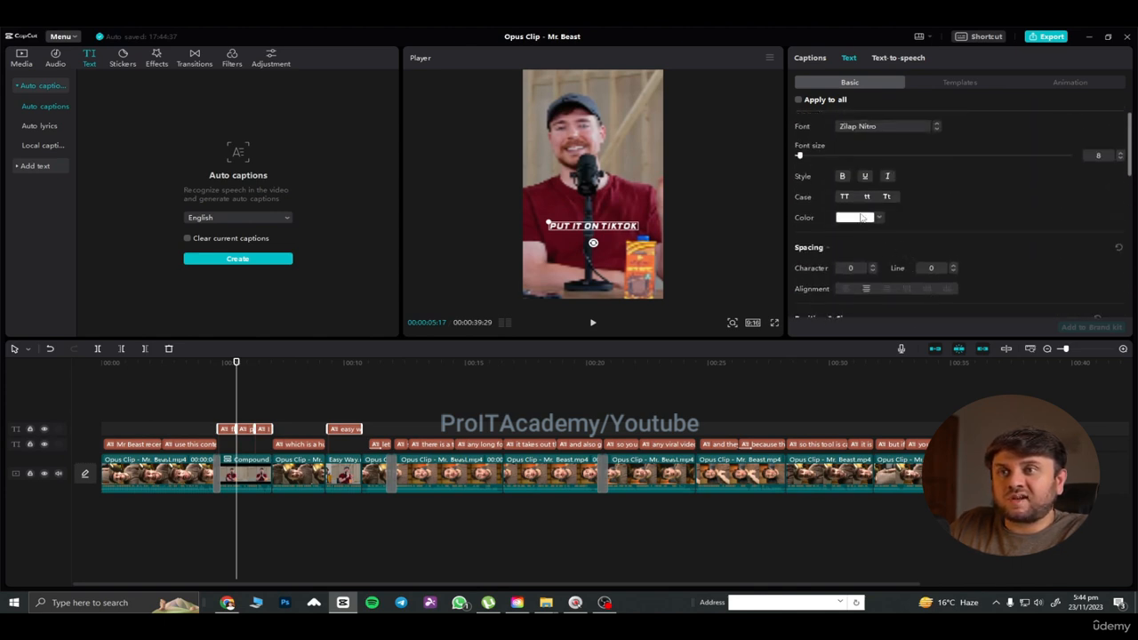
{"action": "left_click", "coordinate": [860, 217]}
{"action": "left_click", "coordinate": [814, 420]}
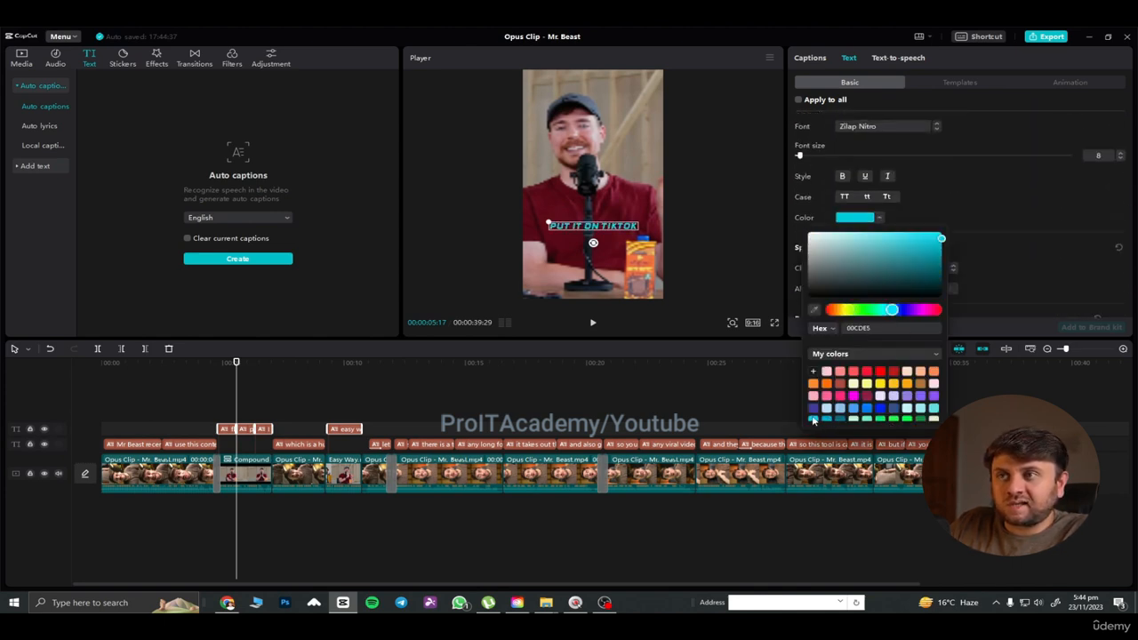
{"action": "left_click", "coordinate": [993, 217]}
{"action": "left_click", "coordinate": [147, 427]}
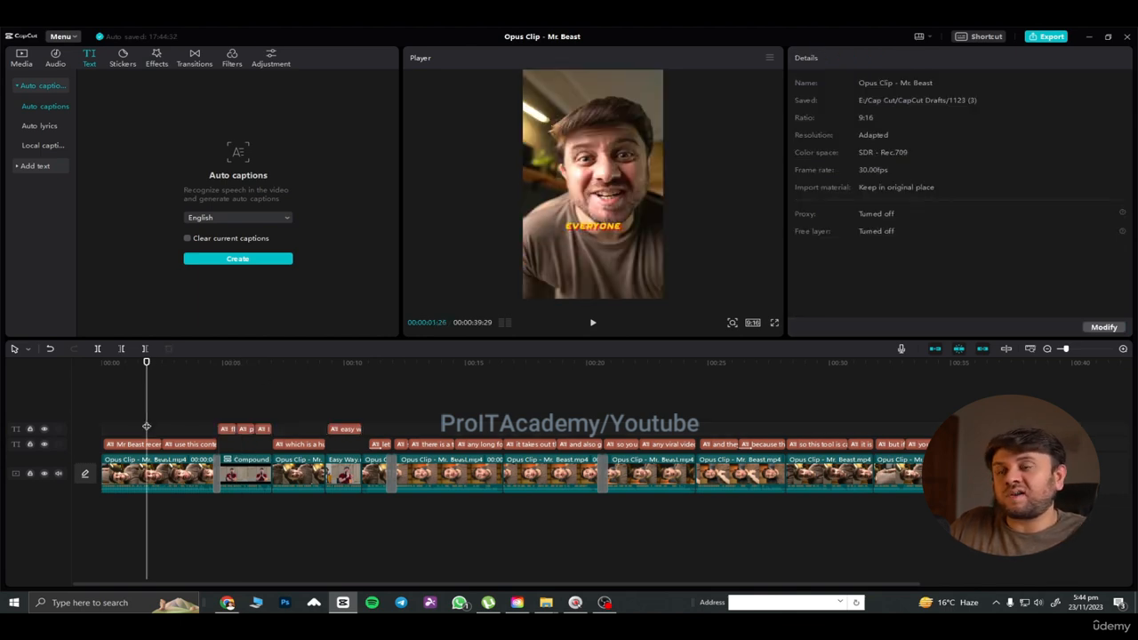
Step: Apply the Pop-up caption animation to the four B-roll captions
{"action": "left_click_drag", "start_coordinate": [301, 418], "coordinate": [207, 436]}
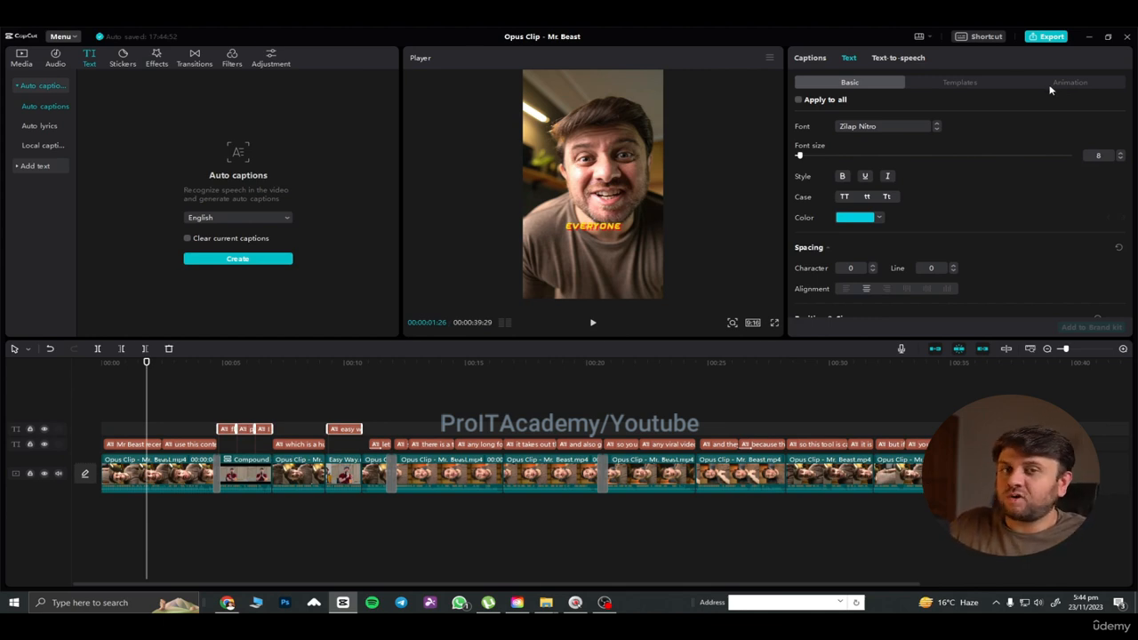
{"action": "left_click", "coordinate": [1083, 87]}
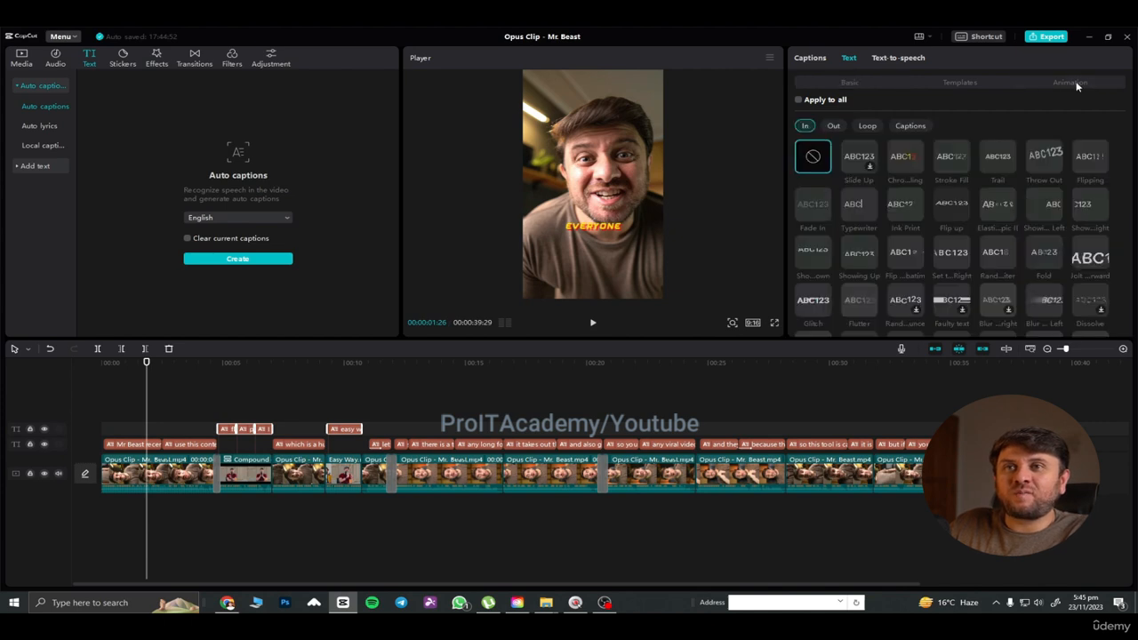
{"action": "left_click", "coordinate": [909, 126]}
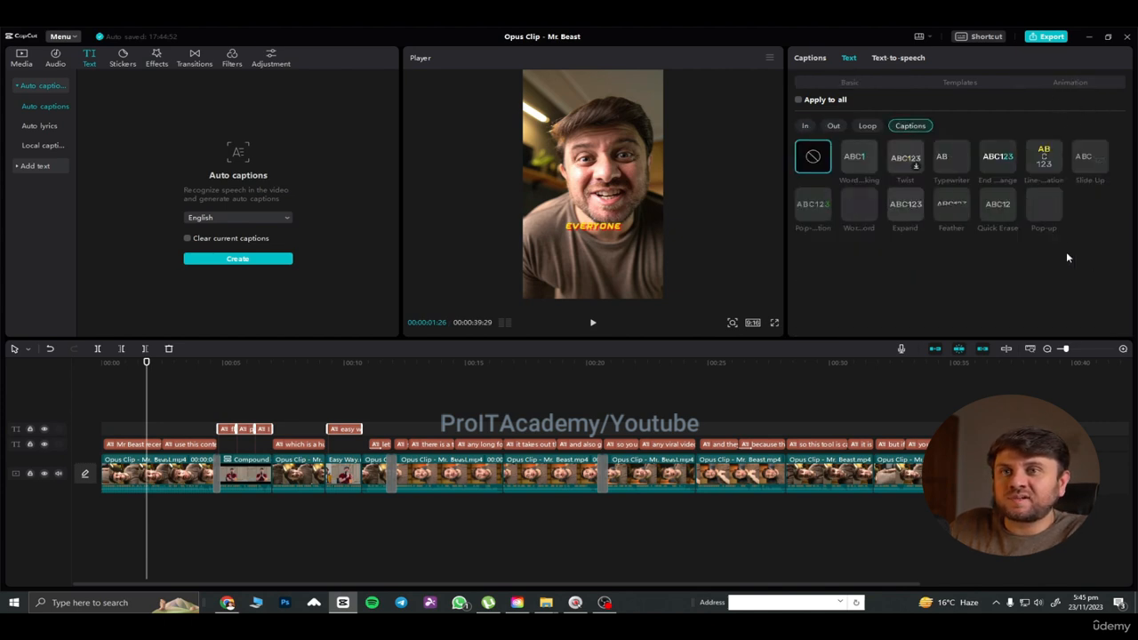
{"action": "left_click", "coordinate": [1044, 213]}
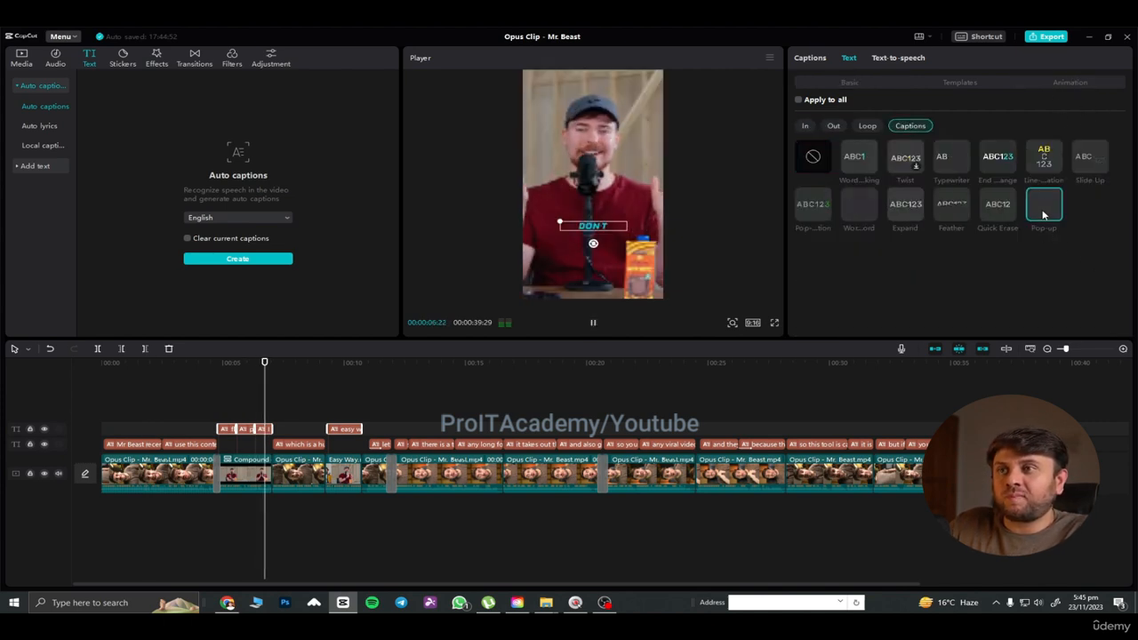
Step: Play the short from the beginning through both captioned B-roll inserts
{"action": "left_click", "coordinate": [161, 395]}
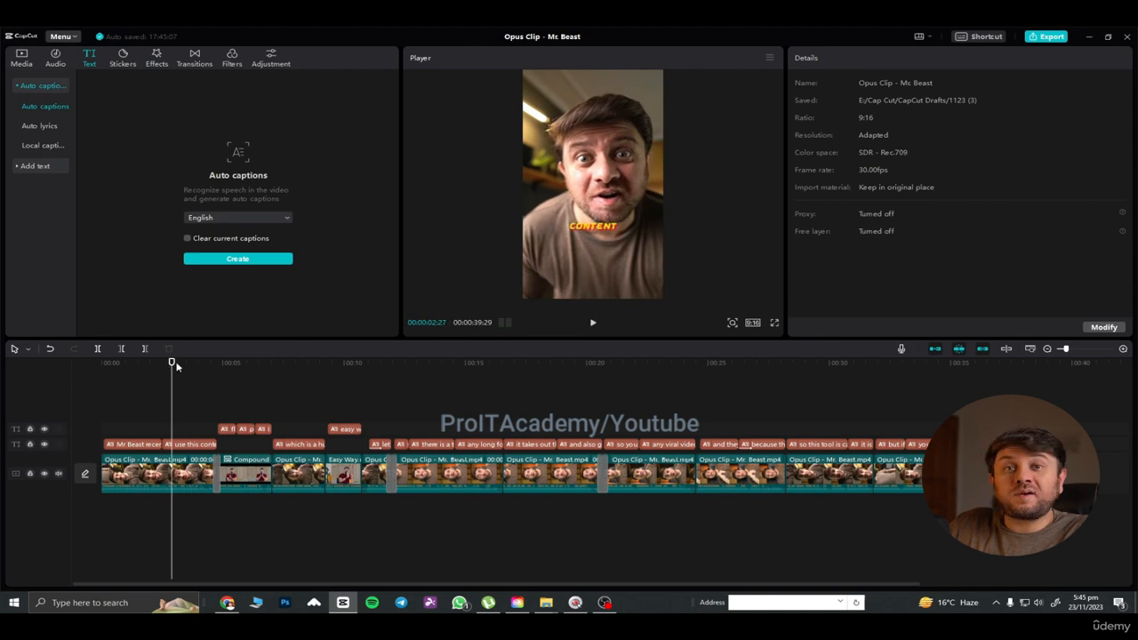
{"action": "left_click", "coordinate": [139, 381]}
{"action": "left_click", "coordinate": [97, 386]}
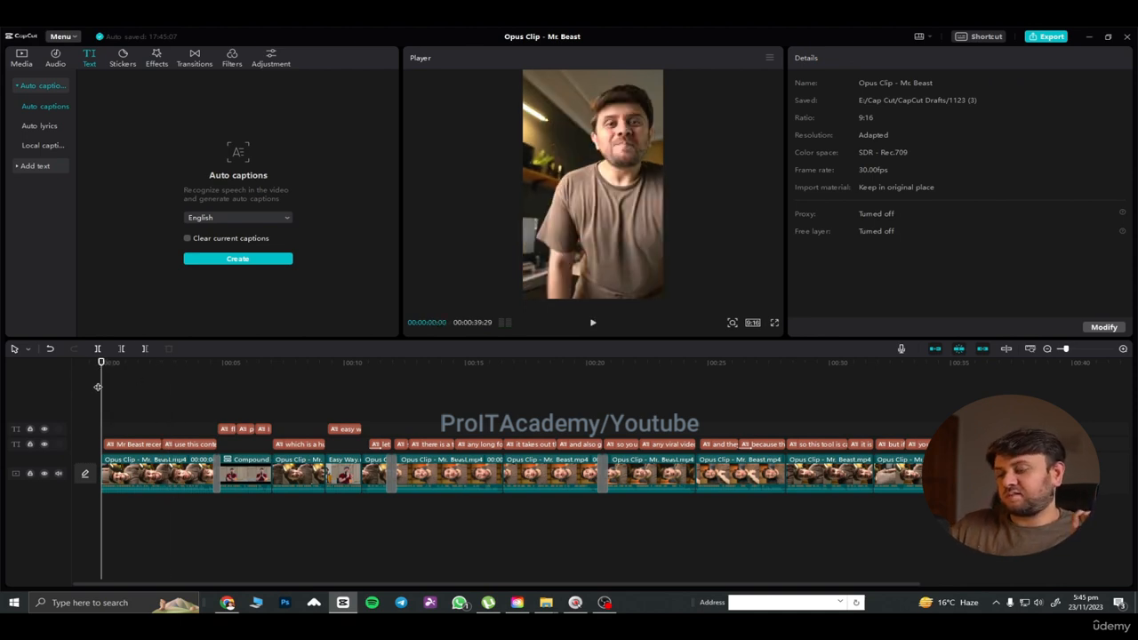
{"action": "key", "text": "space"}
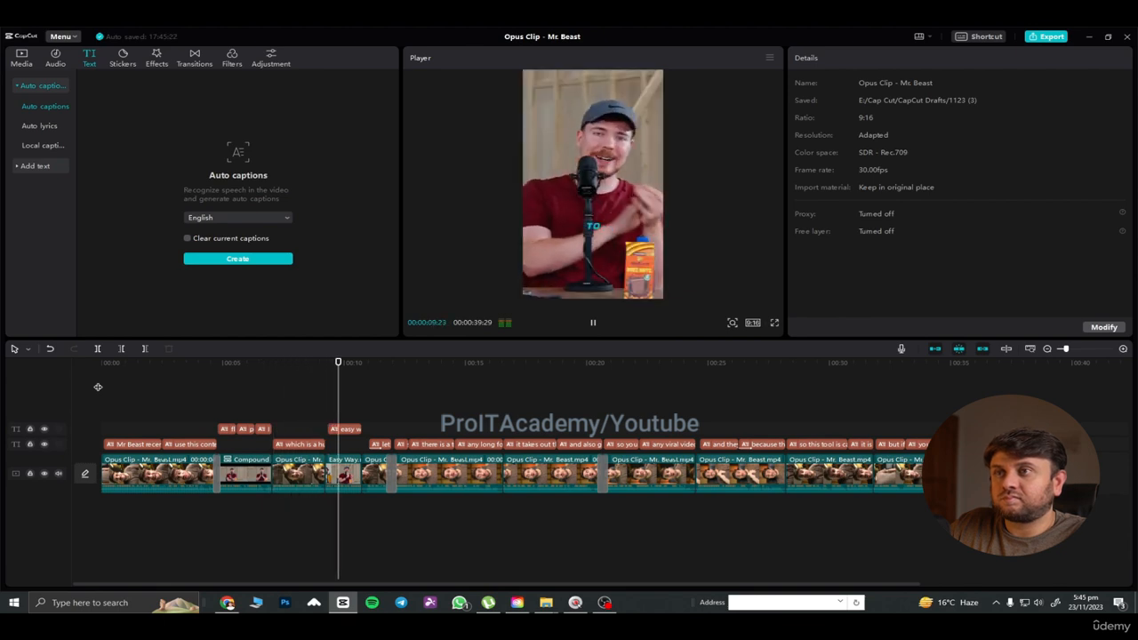
{"action": "key", "text": "space"}
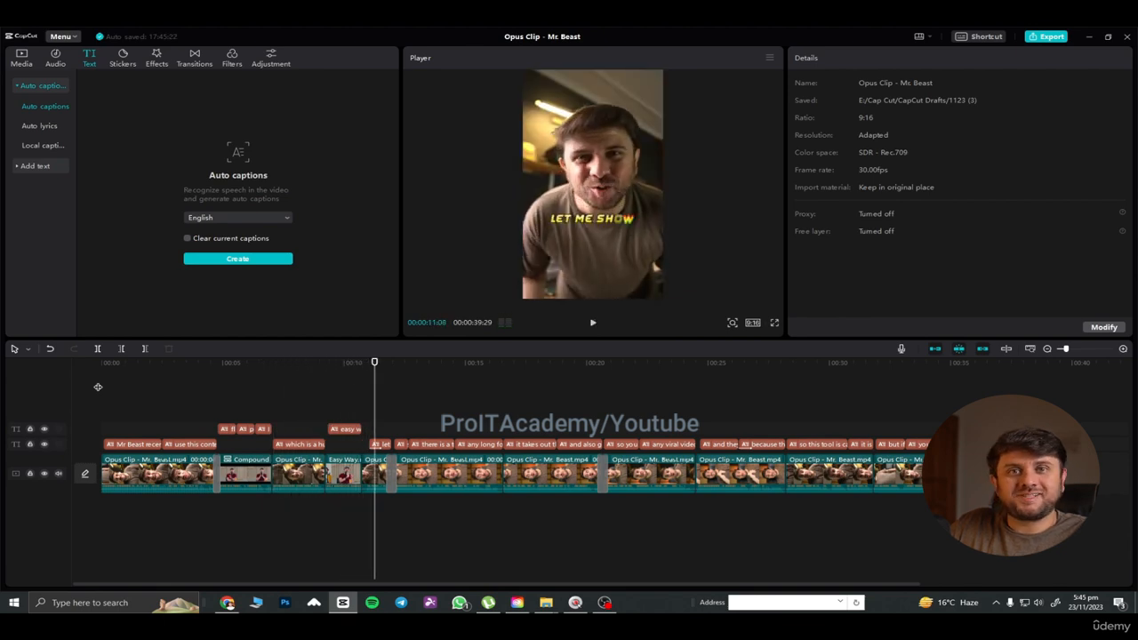
Step: Correct the first B-roll caption by replacing "flip" with "clip" in "flip my videos"
{"action": "left_click", "coordinate": [227, 408]}
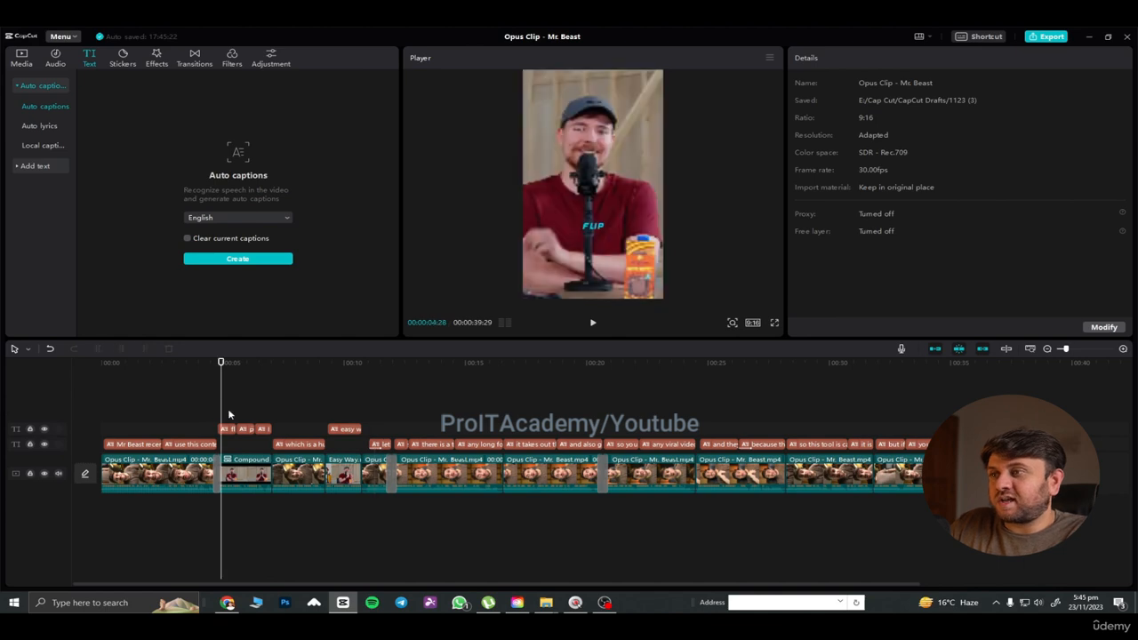
{"action": "left_click", "coordinate": [228, 433]}
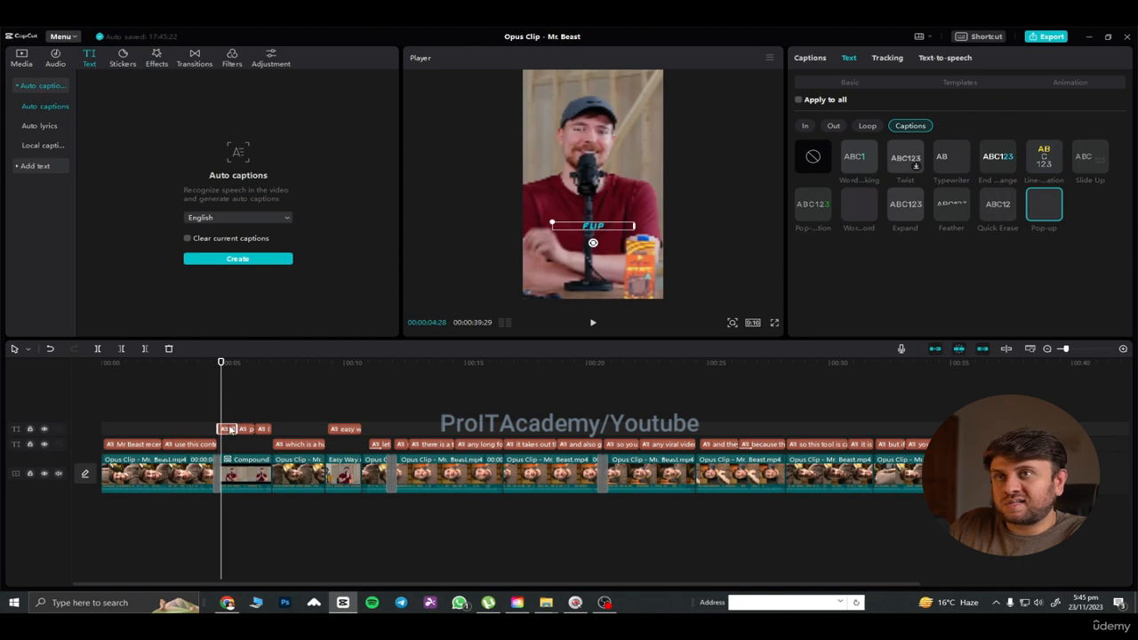
{"action": "left_click", "coordinate": [850, 83]}
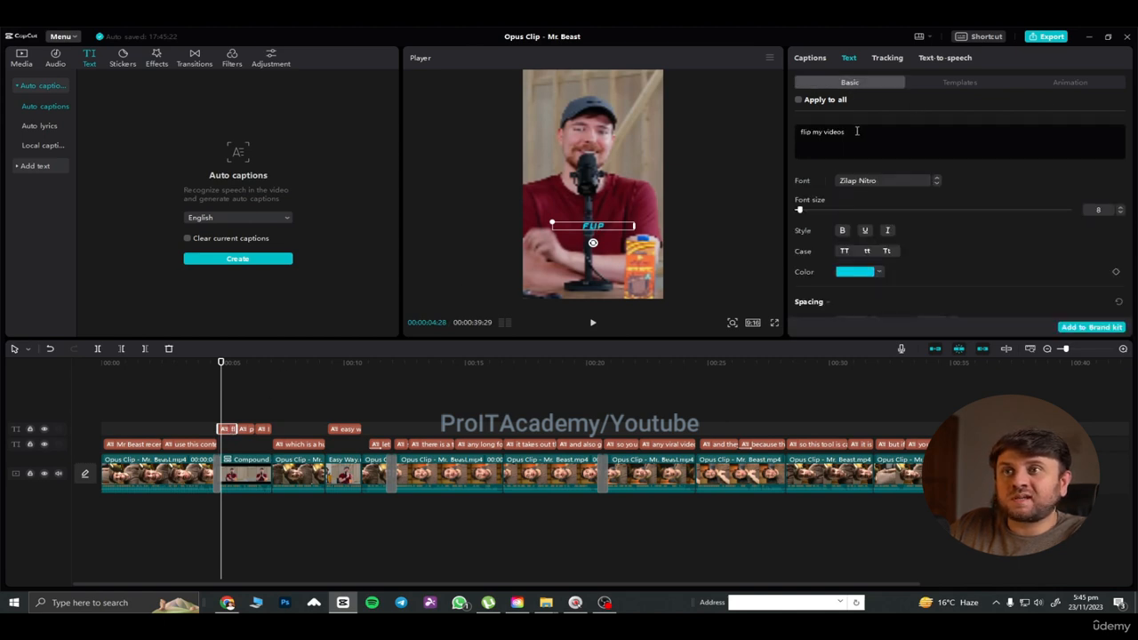
{"action": "double_click", "coordinate": [804, 131]}
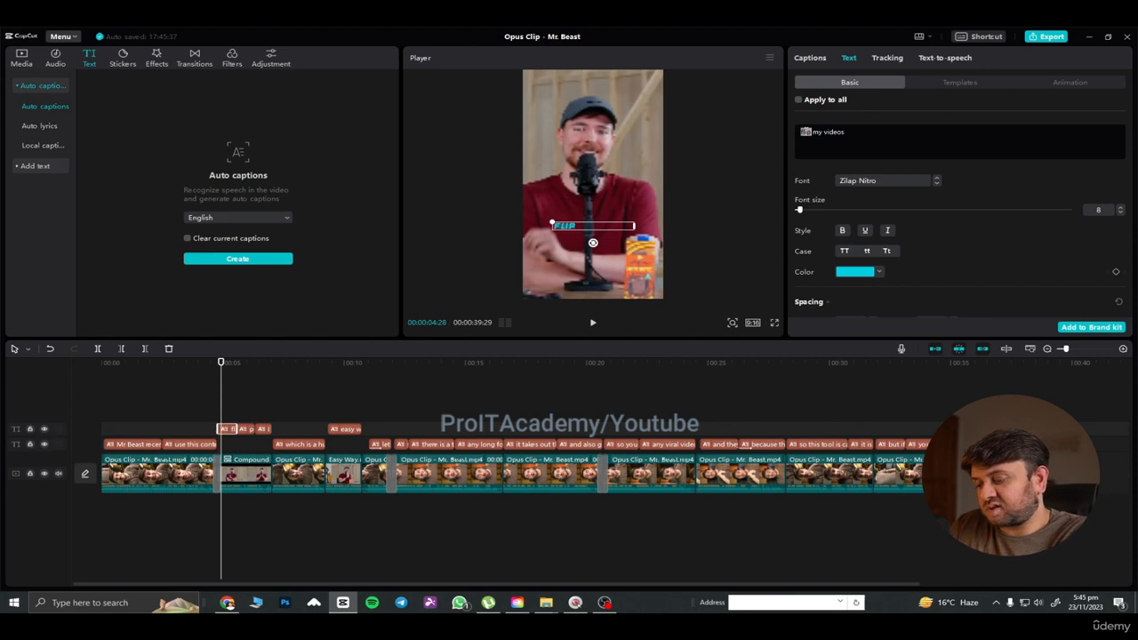
{"action": "type", "text": "clip"}
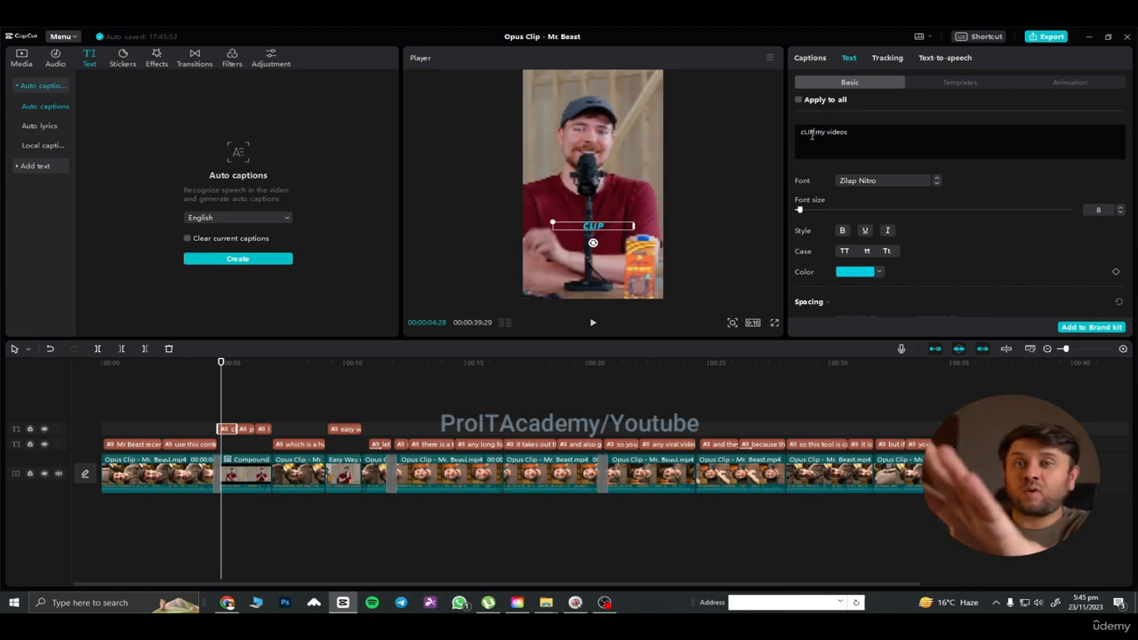
Step: Add Opus Clip Logo.jpg to an overlay track above the main video and move it to the end of the timeline
{"action": "left_click", "coordinate": [212, 396]}
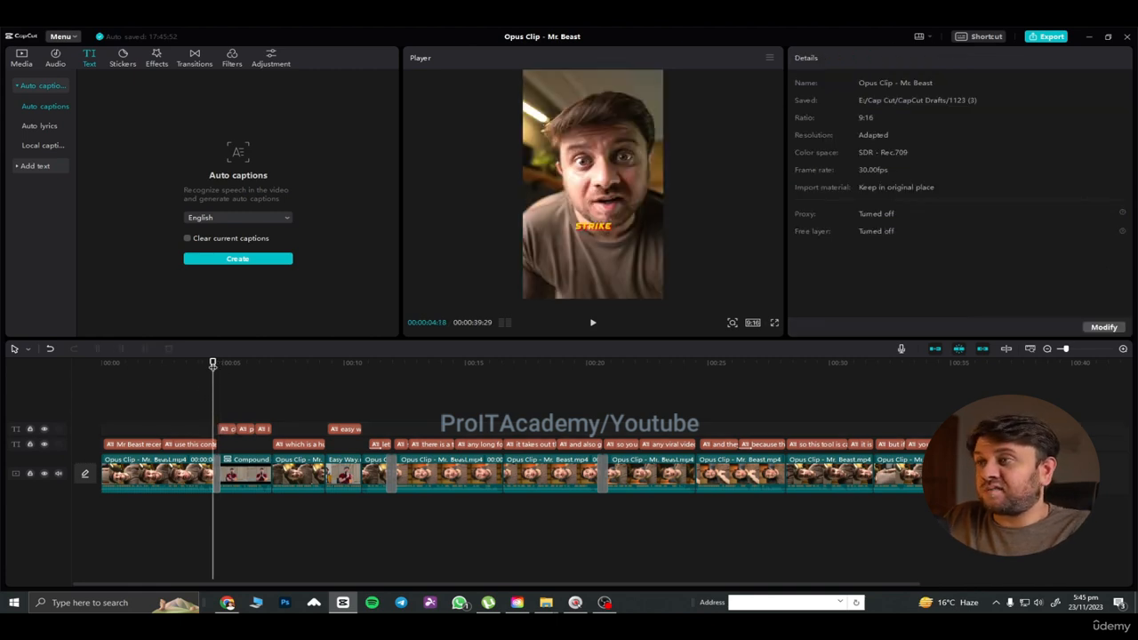
{"action": "left_click_drag", "start_coordinate": [213, 382], "coordinate": [450, 372]}
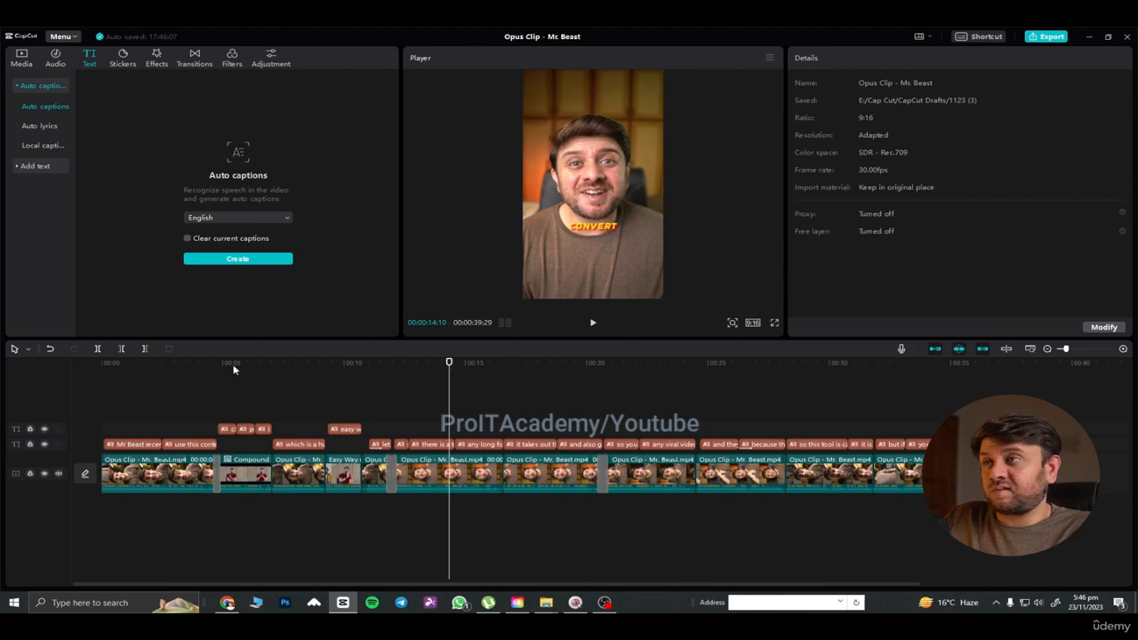
{"action": "left_click", "coordinate": [54, 56]}
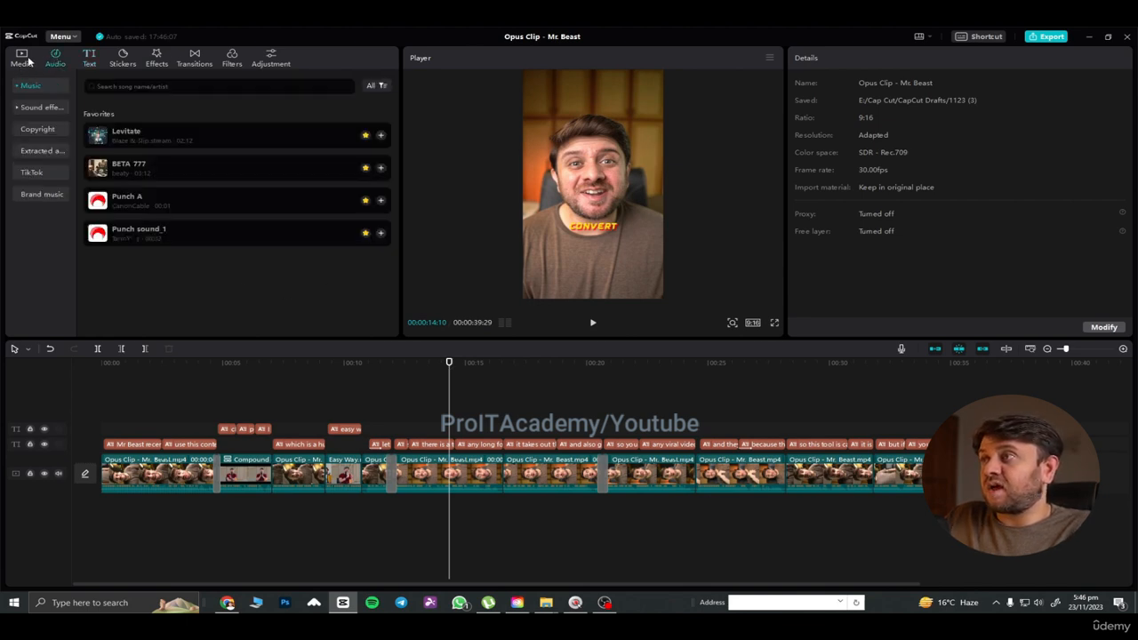
{"action": "left_click", "coordinate": [21, 58]}
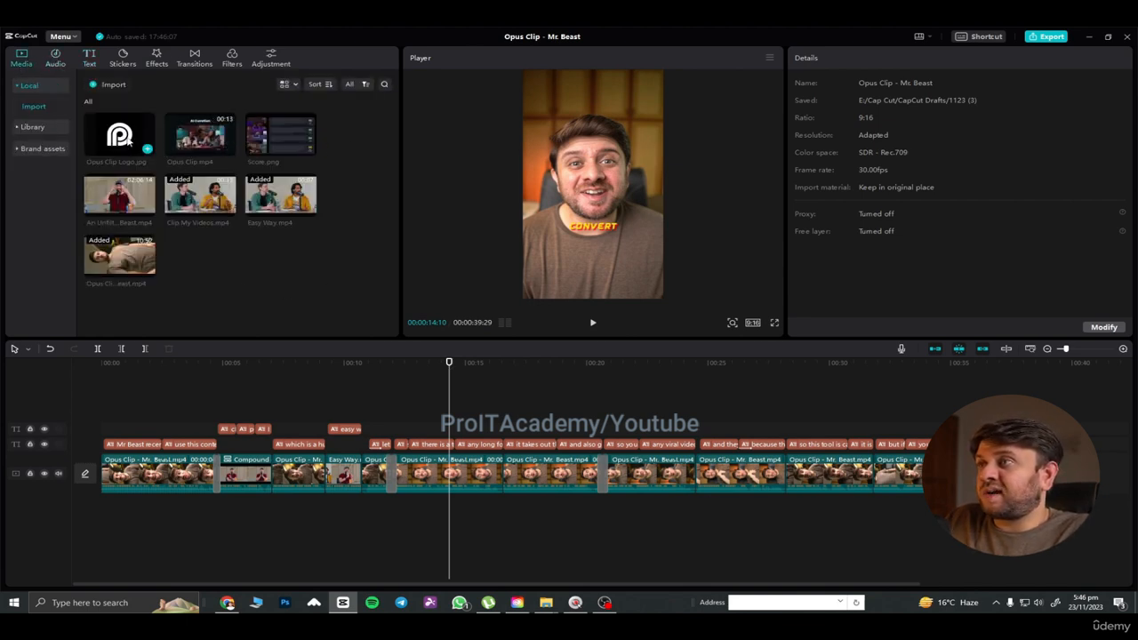
{"action": "left_click_drag", "start_coordinate": [125, 138], "coordinate": [620, 427]}
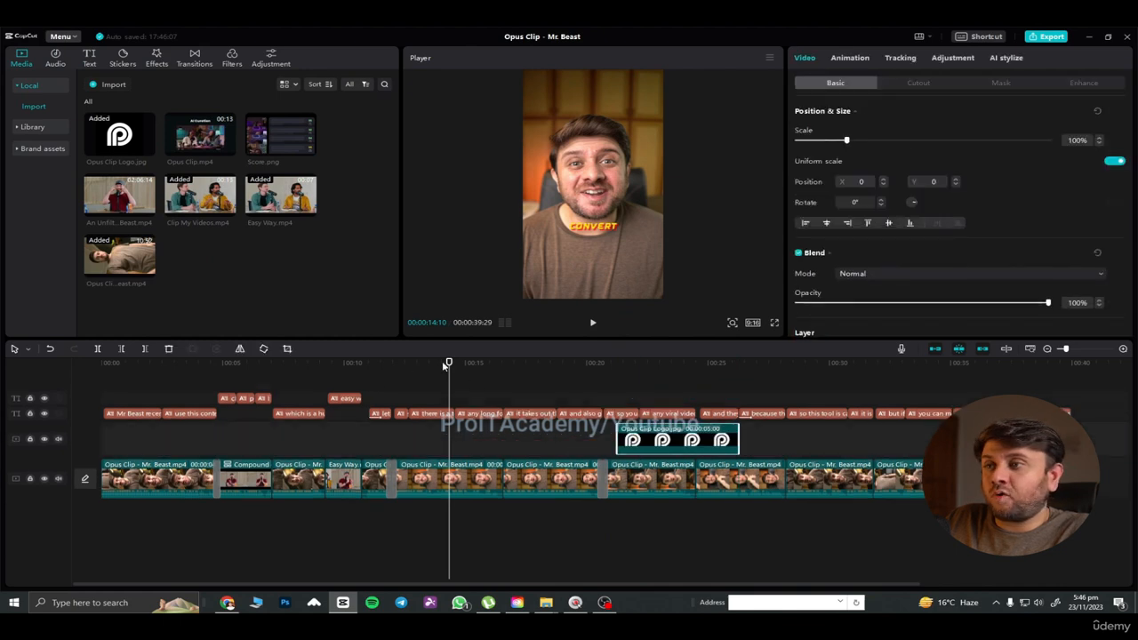
{"action": "left_click", "coordinate": [673, 389]}
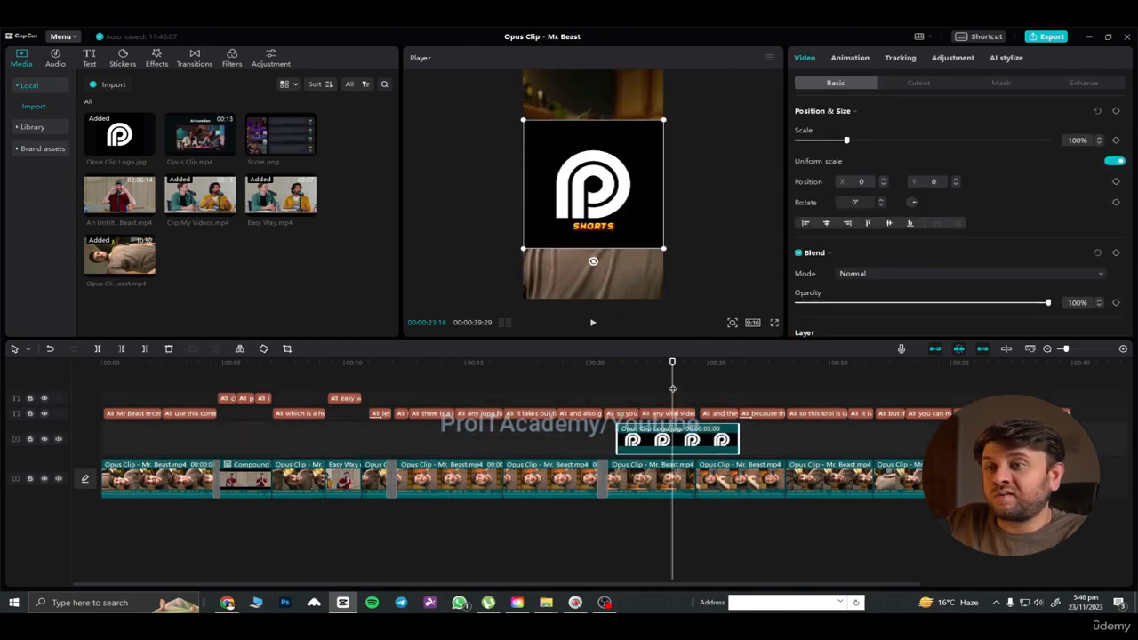
{"action": "left_click_drag", "start_coordinate": [722, 444], "coordinate": [1077, 437]}
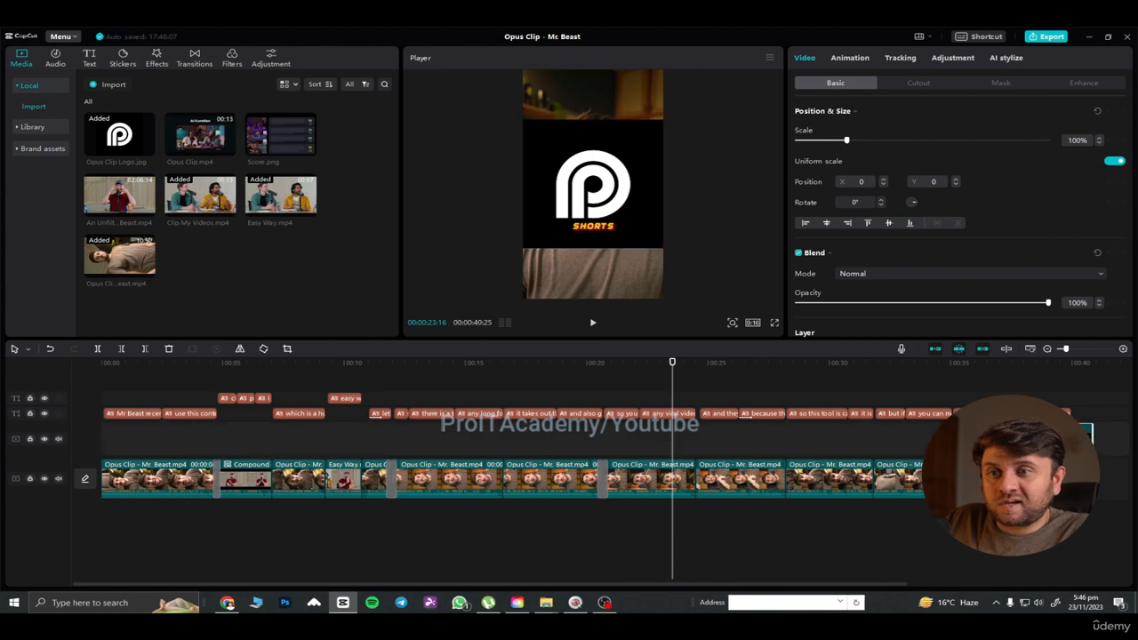
Step: Find where the narration mentions Opus and move the logo overlay to start at 00:00:29:11
{"action": "left_click", "coordinate": [799, 441]}
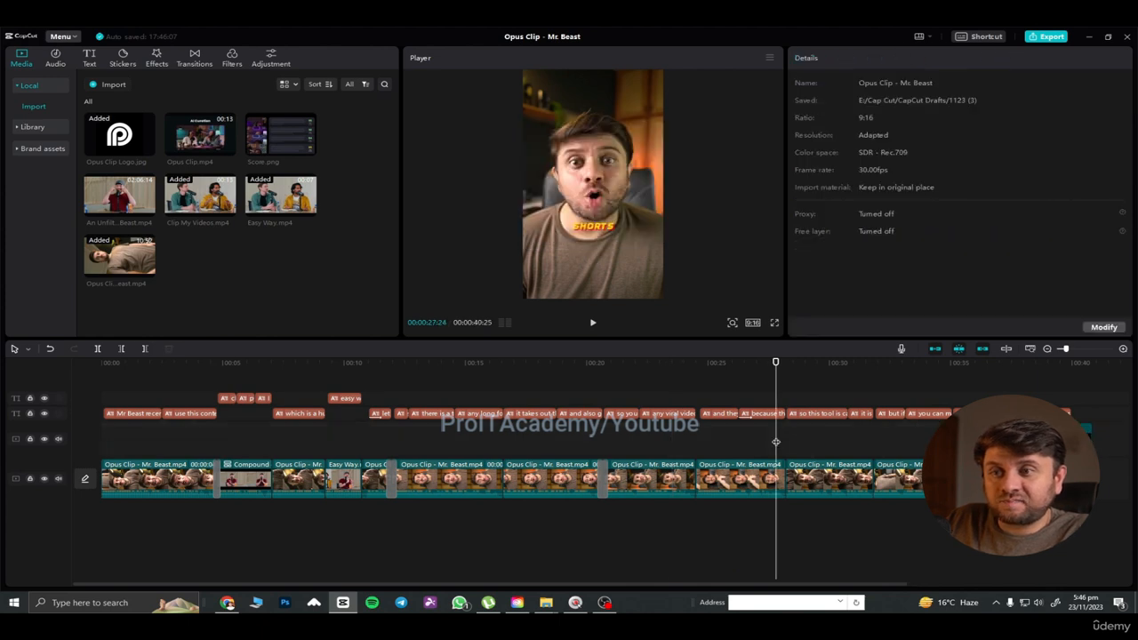
{"action": "left_click", "coordinate": [786, 371]}
{"action": "left_click_drag", "start_coordinate": [786, 372], "coordinate": [790, 372]}
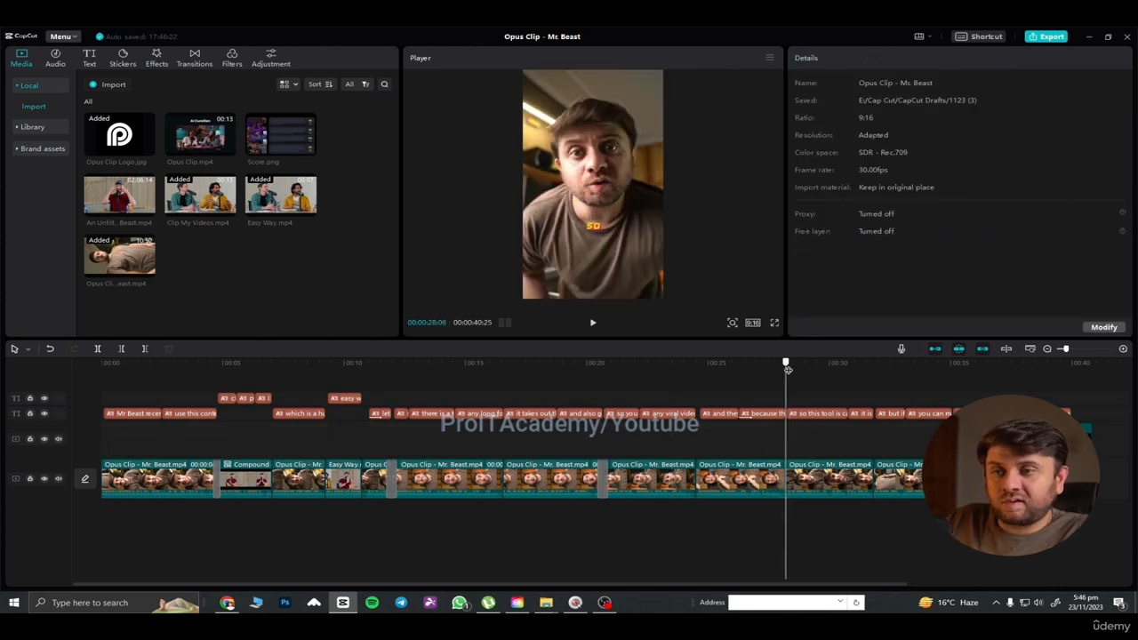
{"action": "key", "text": "space"}
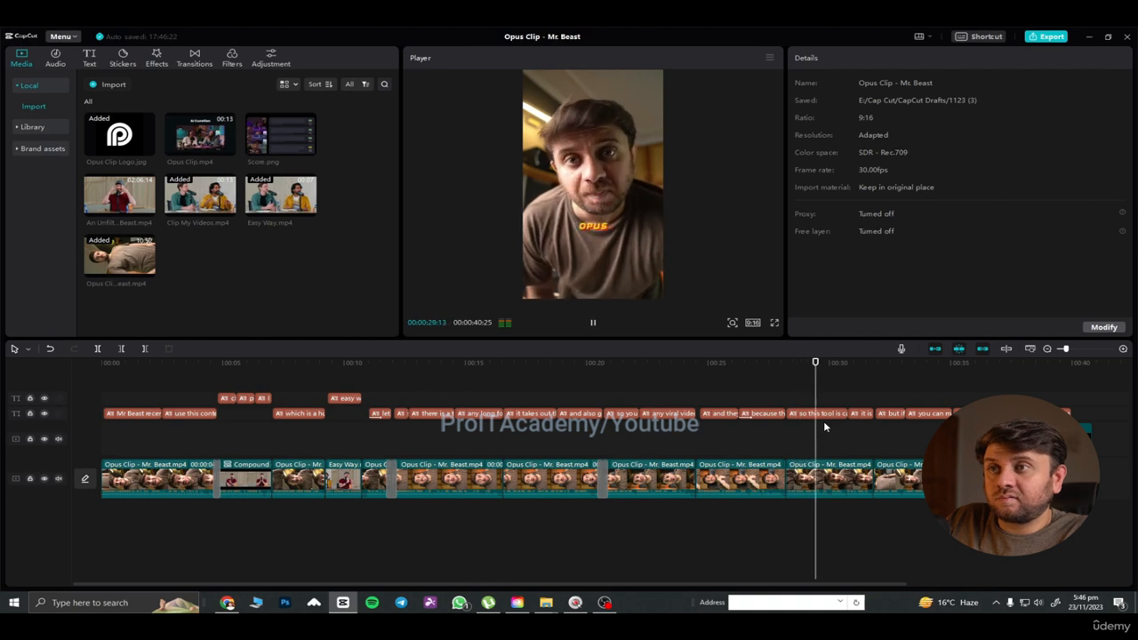
{"action": "key", "text": "space"}
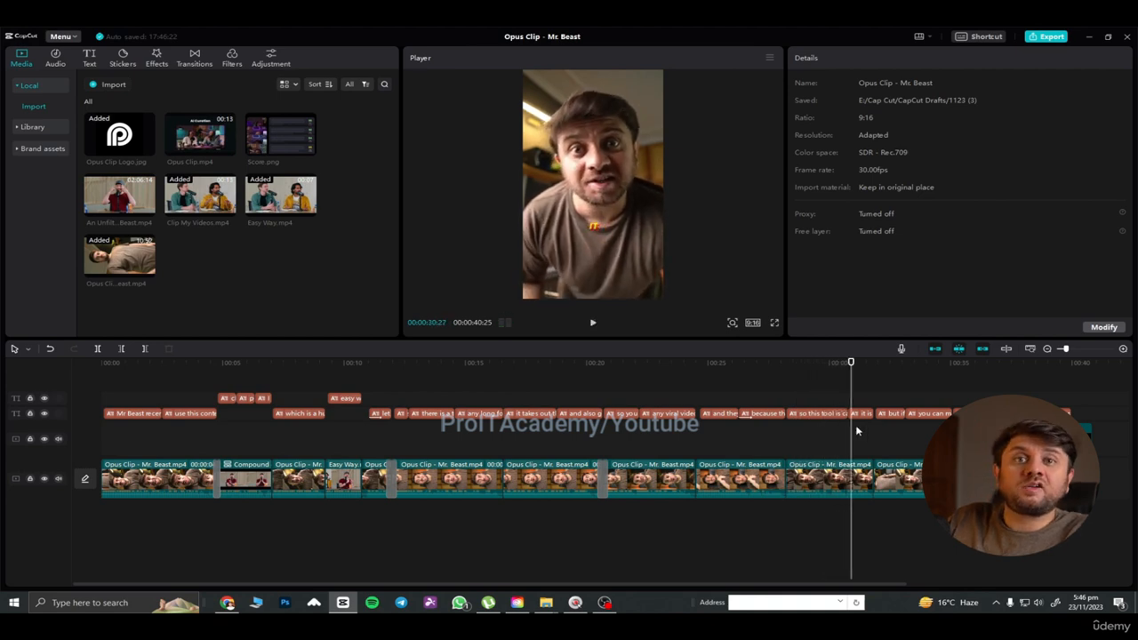
{"action": "left_click_drag", "start_coordinate": [851, 384], "coordinate": [786, 381]}
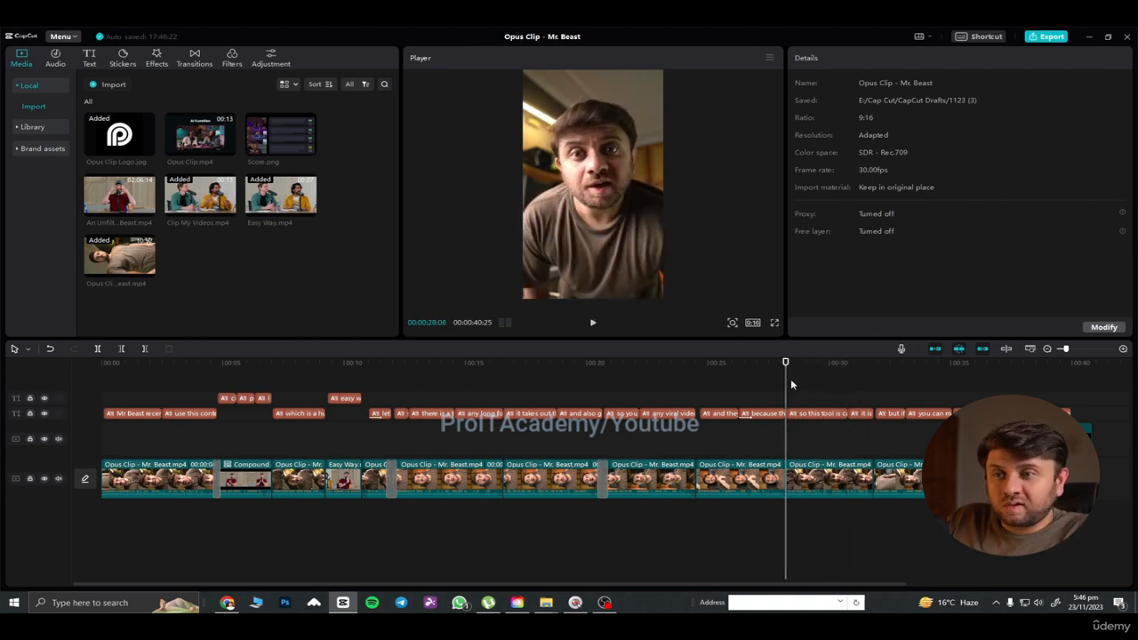
{"action": "key", "text": "space"}
{"action": "key", "text": "space"}
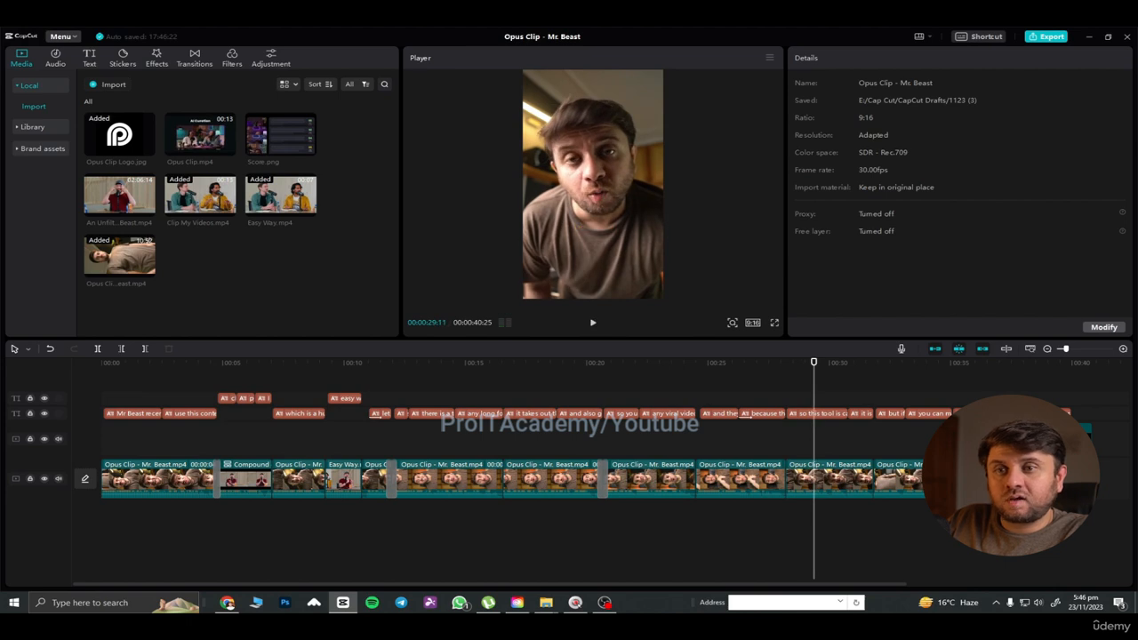
{"action": "left_click_drag", "start_coordinate": [119, 134], "coordinate": [874, 447]}
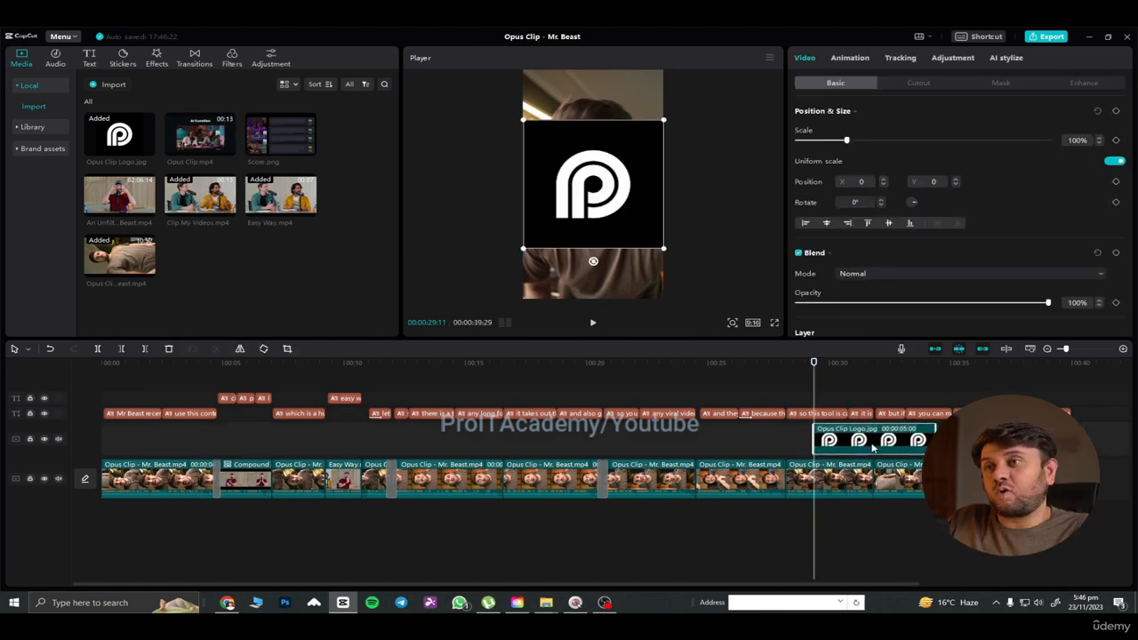
Step: Scale the logo overlay to 73% and apply a Circle mask sized 857 by 857 to it
{"action": "left_click_drag", "start_coordinate": [664, 249], "coordinate": [613, 128]}
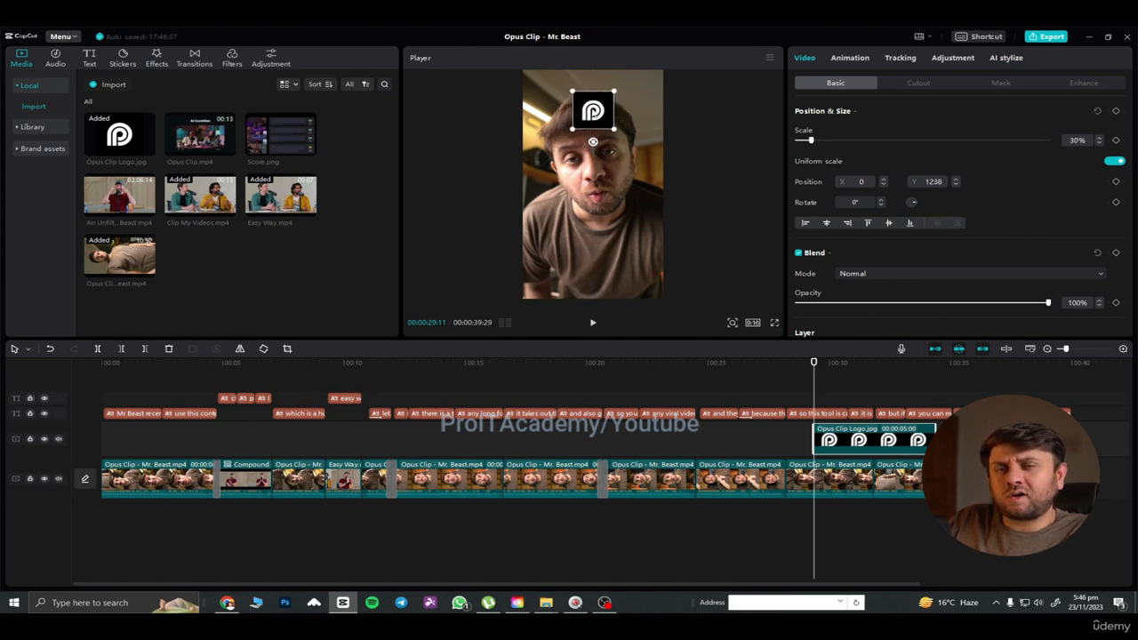
{"action": "left_click_drag", "start_coordinate": [619, 130], "coordinate": [645, 223]}
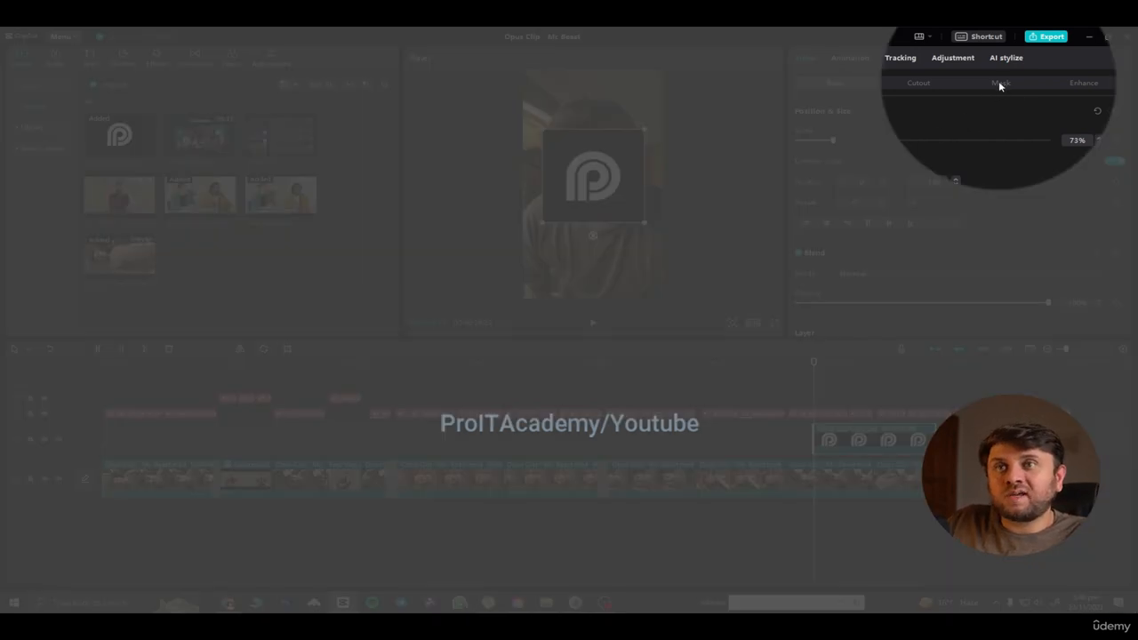
{"action": "left_click", "coordinate": [1001, 84]}
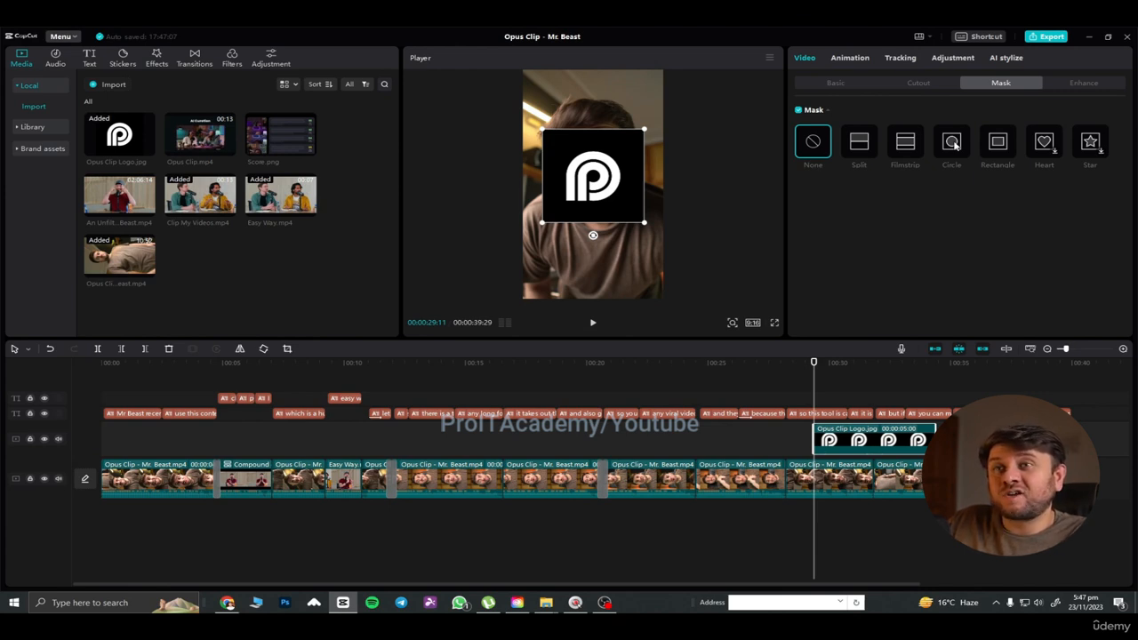
{"action": "left_click", "coordinate": [953, 143]}
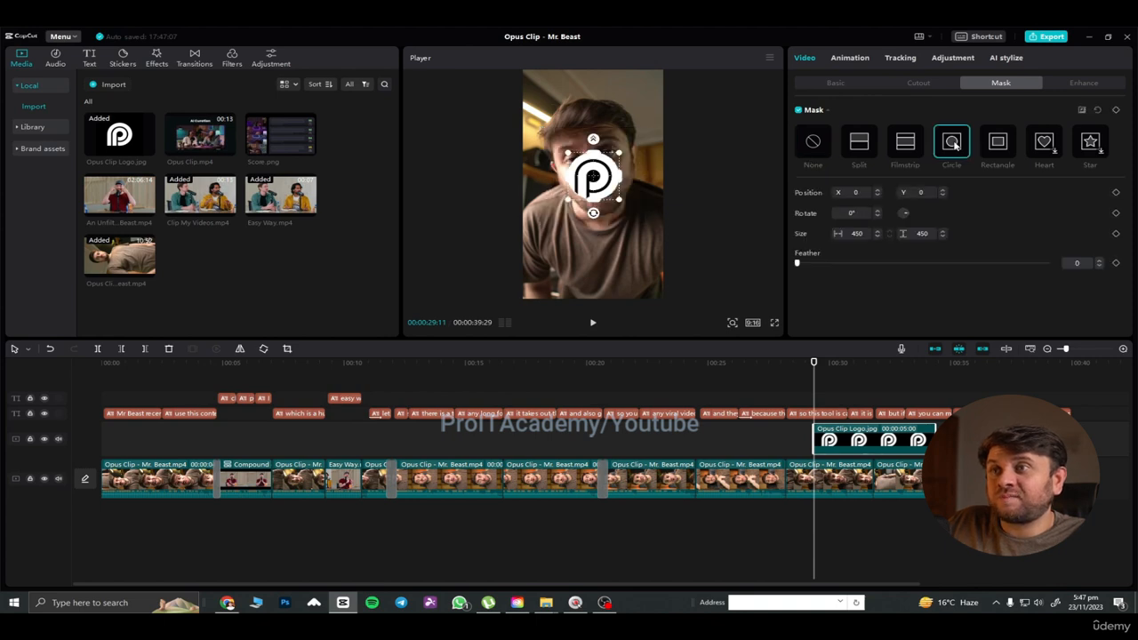
{"action": "left_click_drag", "start_coordinate": [620, 203], "coordinate": [643, 207]}
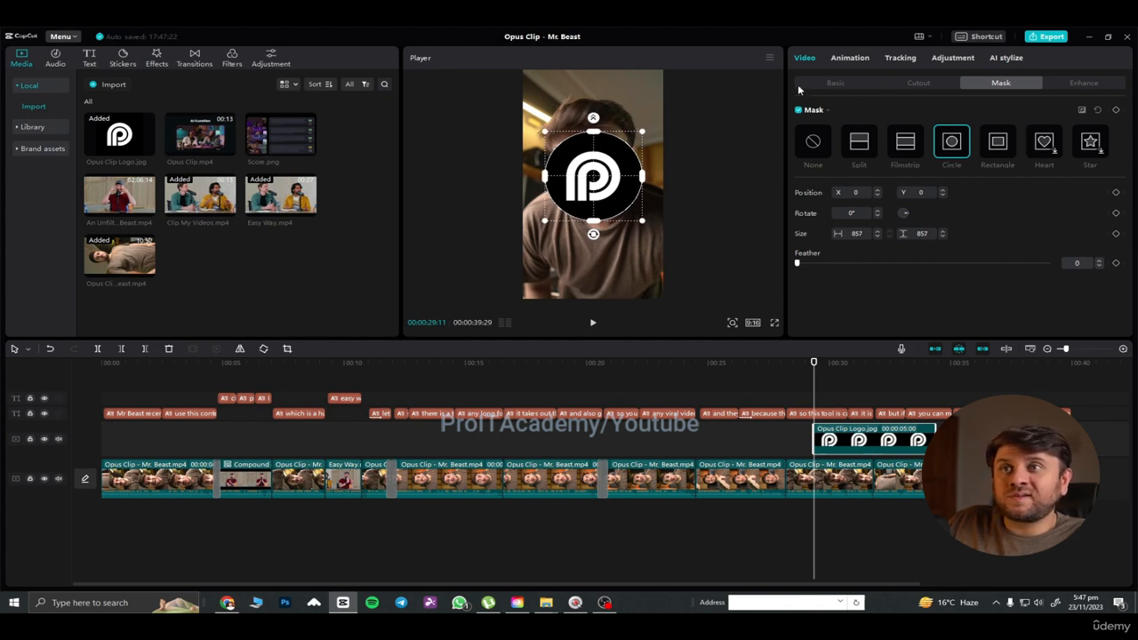
Step: Shrink the circular logo to 29% and centre it over the top of the speaker's head at Y 1265, clear of the captions
{"action": "left_click", "coordinate": [836, 83]}
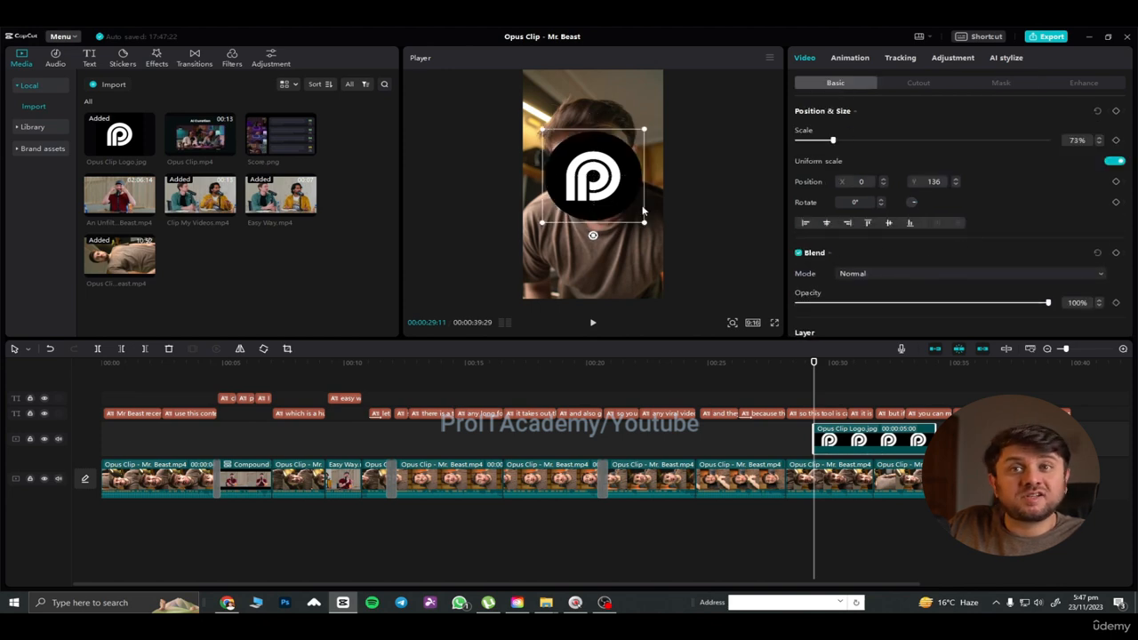
{"action": "left_click_drag", "start_coordinate": [648, 227], "coordinate": [615, 245]}
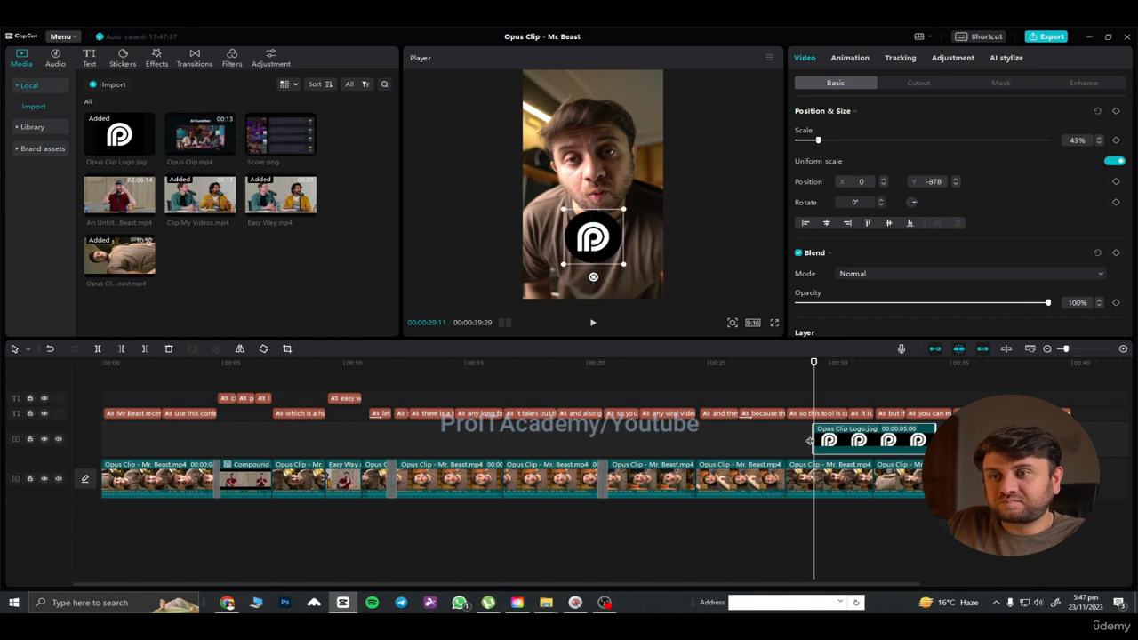
{"action": "left_click", "coordinate": [765, 436]}
{"action": "key", "text": "space"}
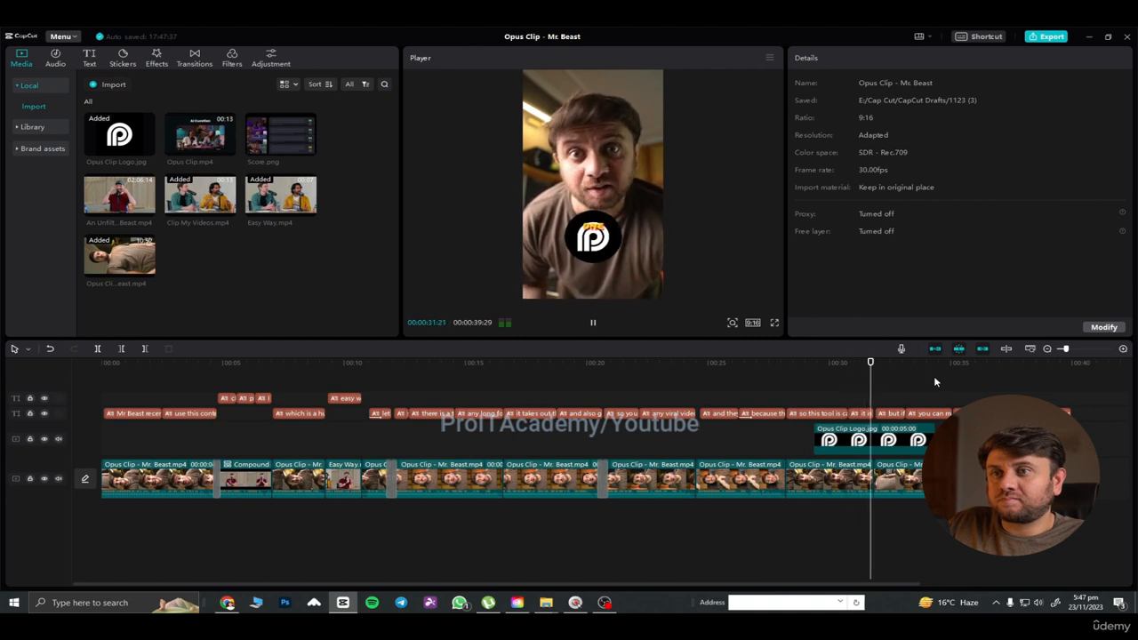
{"action": "key", "text": "space"}
{"action": "left_click_drag", "start_coordinate": [874, 363], "coordinate": [856, 363]}
{"action": "left_click", "coordinate": [831, 441]}
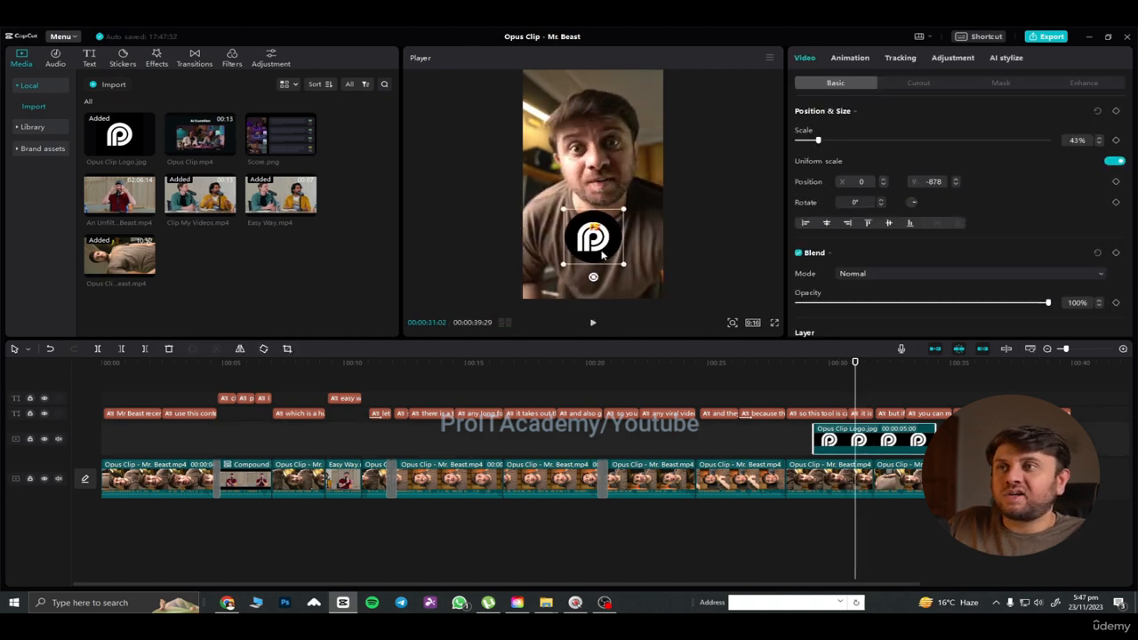
{"action": "left_click_drag", "start_coordinate": [605, 257], "coordinate": [618, 131]}
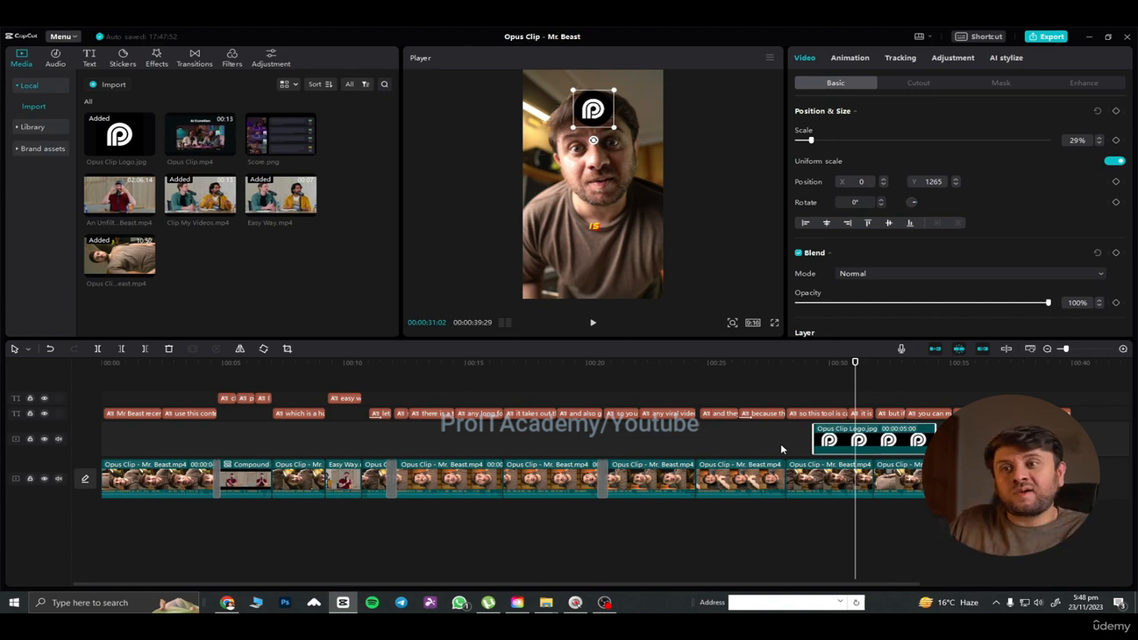
Step: Play the short from just before the logo overlay to check its placement and timing
{"action": "left_click", "coordinate": [771, 435]}
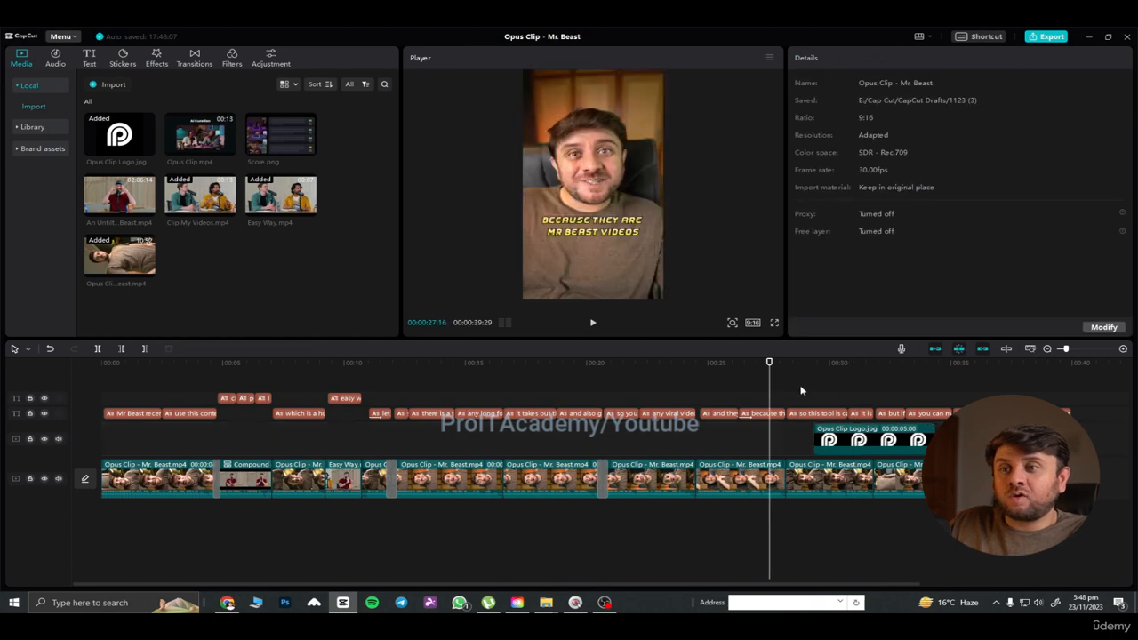
{"action": "key", "text": "space"}
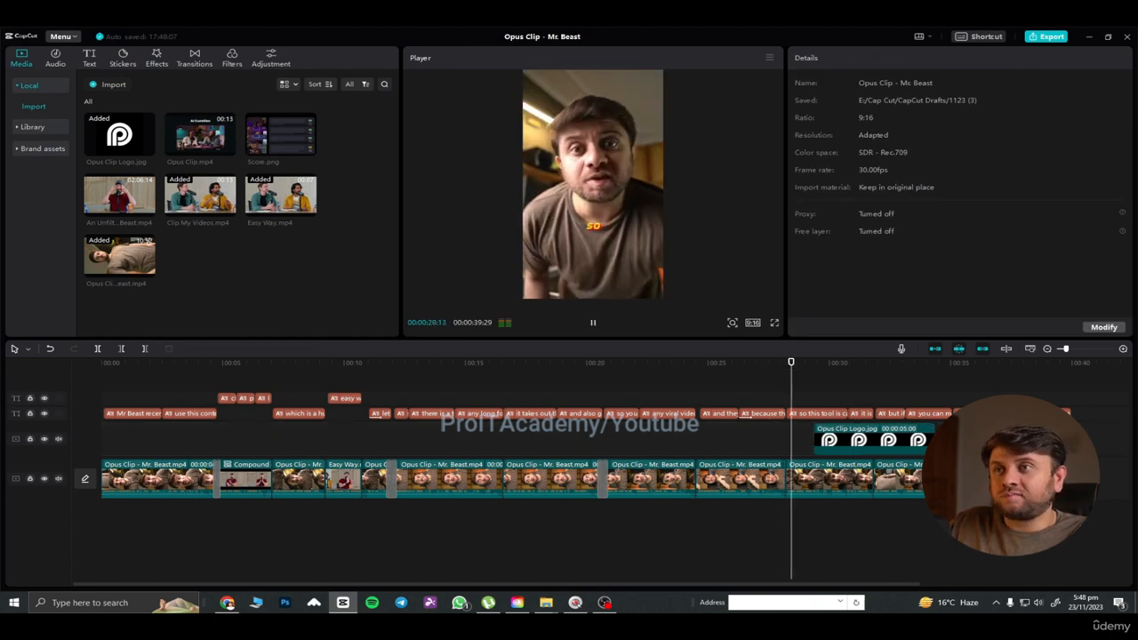
{"action": "key", "text": "space"}
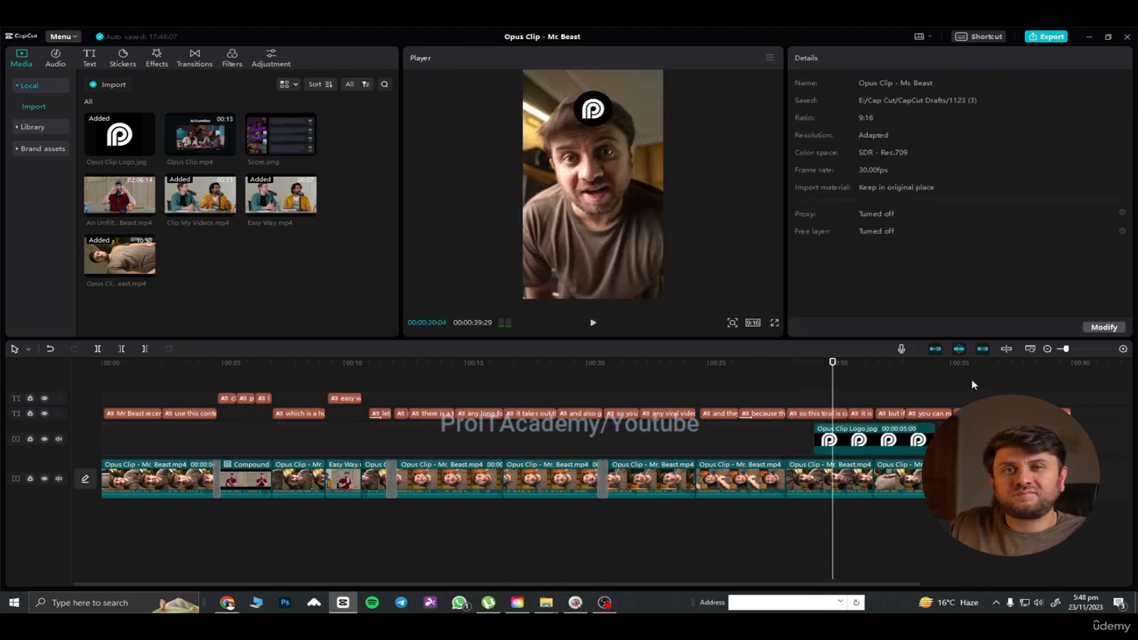
Step: Trim the end of the logo overlay to 00:00:30:12 and return the playhead to its start at 00:00:29:11
{"action": "left_click", "coordinate": [858, 450]}
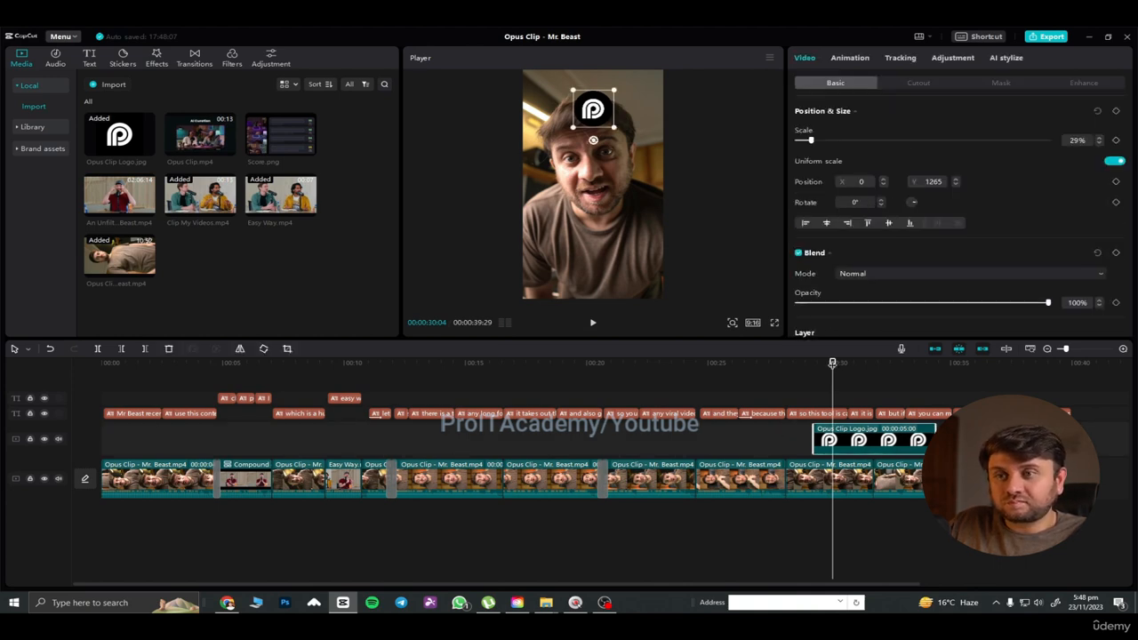
{"action": "left_click_drag", "start_coordinate": [832, 365], "coordinate": [814, 365]}
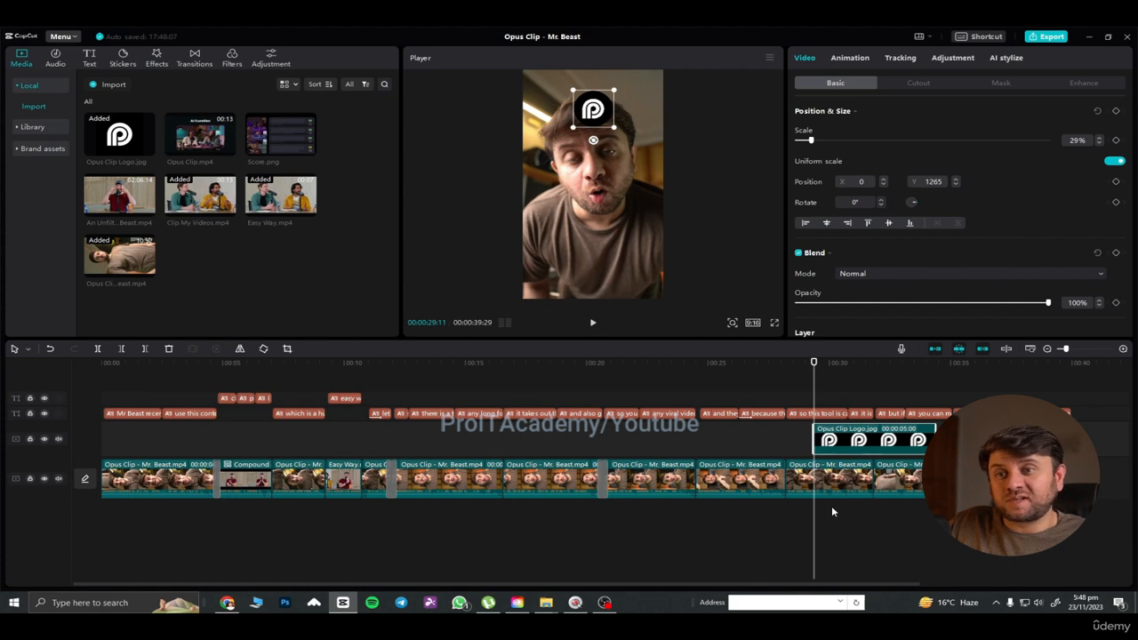
{"action": "key", "text": "space"}
{"action": "key", "text": "space"}
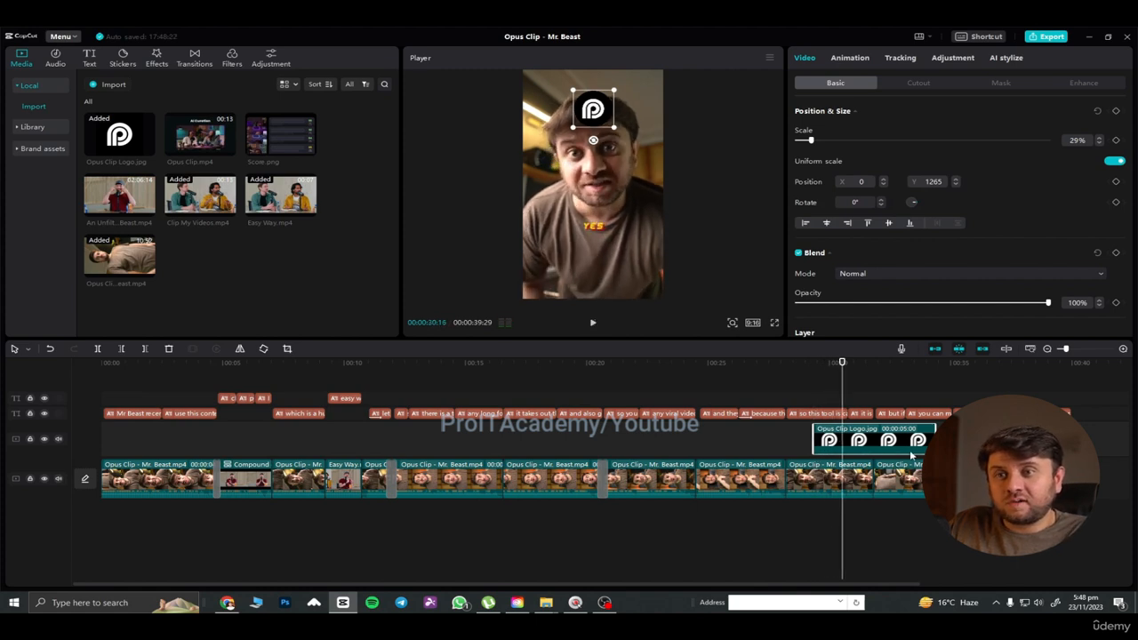
{"action": "left_click", "coordinate": [937, 442]}
{"action": "left_click", "coordinate": [915, 440]}
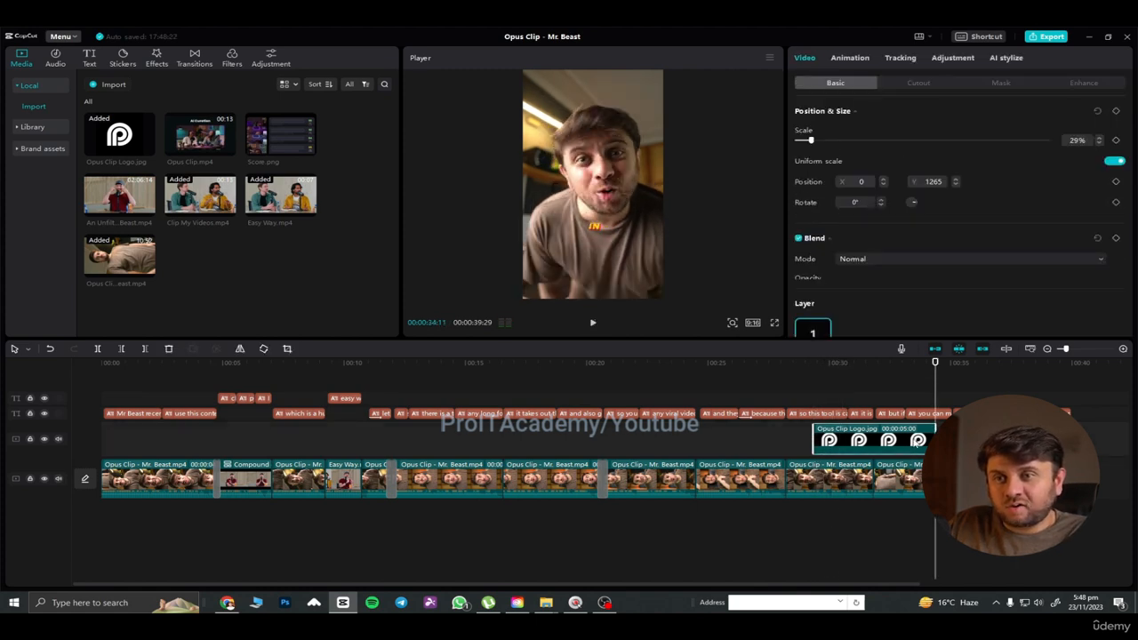
{"action": "left_click", "coordinate": [920, 381]}
{"action": "left_click_drag", "start_coordinate": [921, 369], "coordinate": [839, 382]}
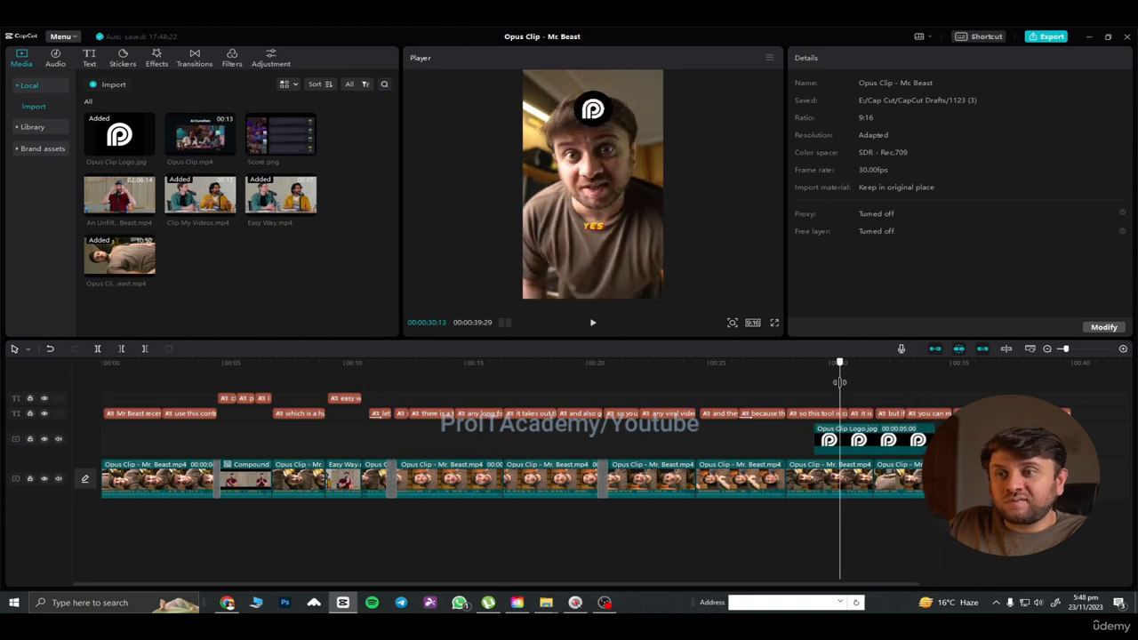
{"action": "left_click", "coordinate": [873, 439]}
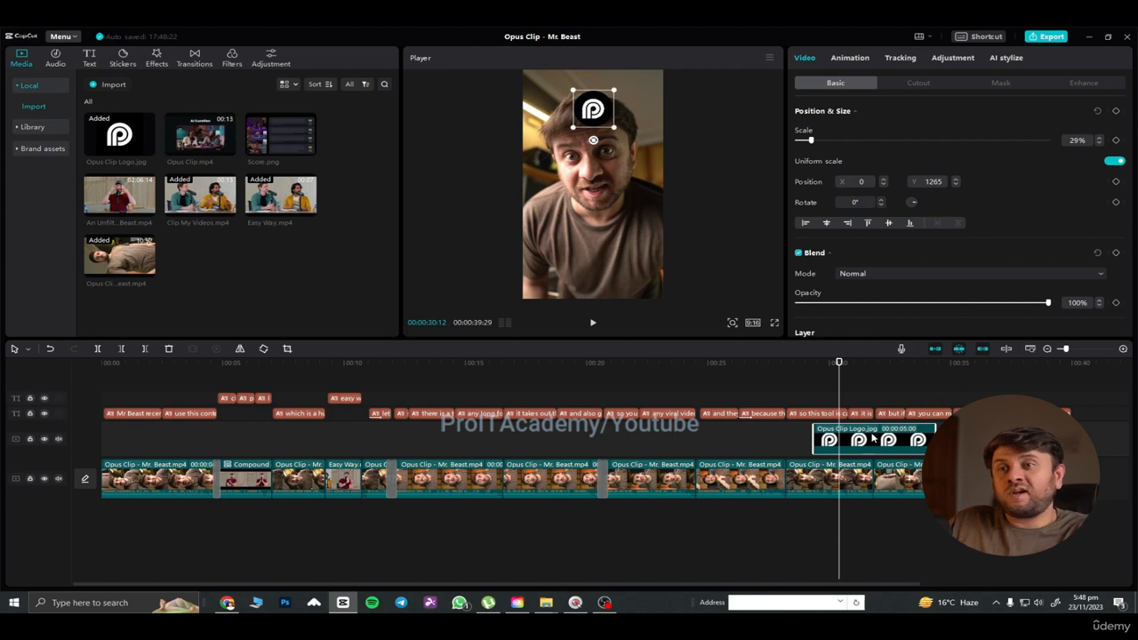
{"action": "left_click_drag", "start_coordinate": [928, 442], "coordinate": [841, 447]}
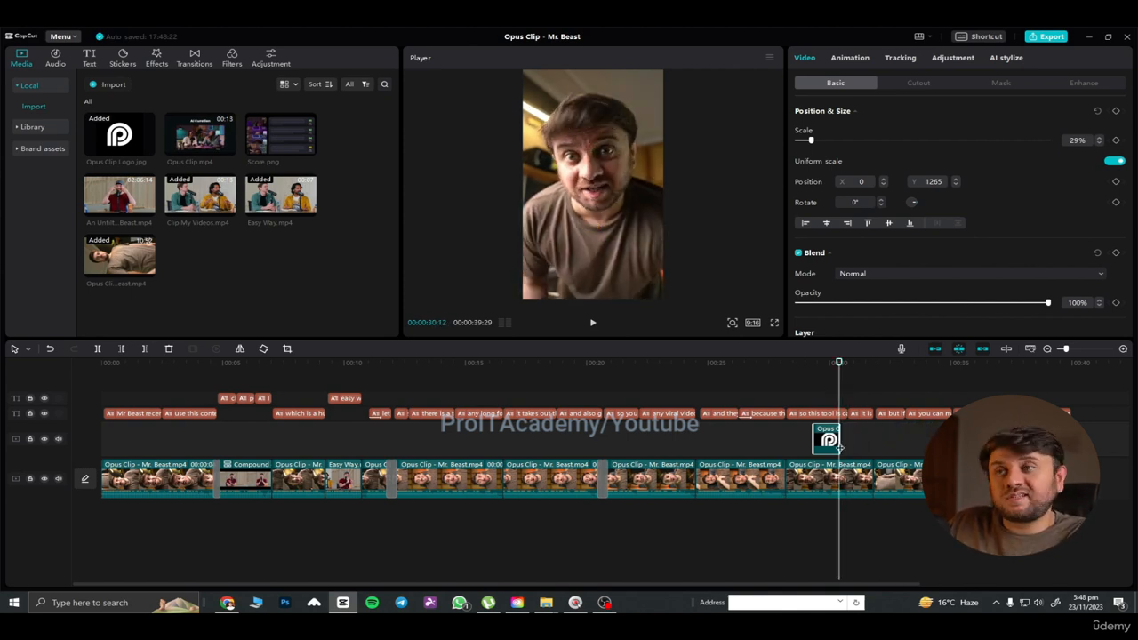
{"action": "left_click_drag", "start_coordinate": [840, 364], "coordinate": [813, 369]}
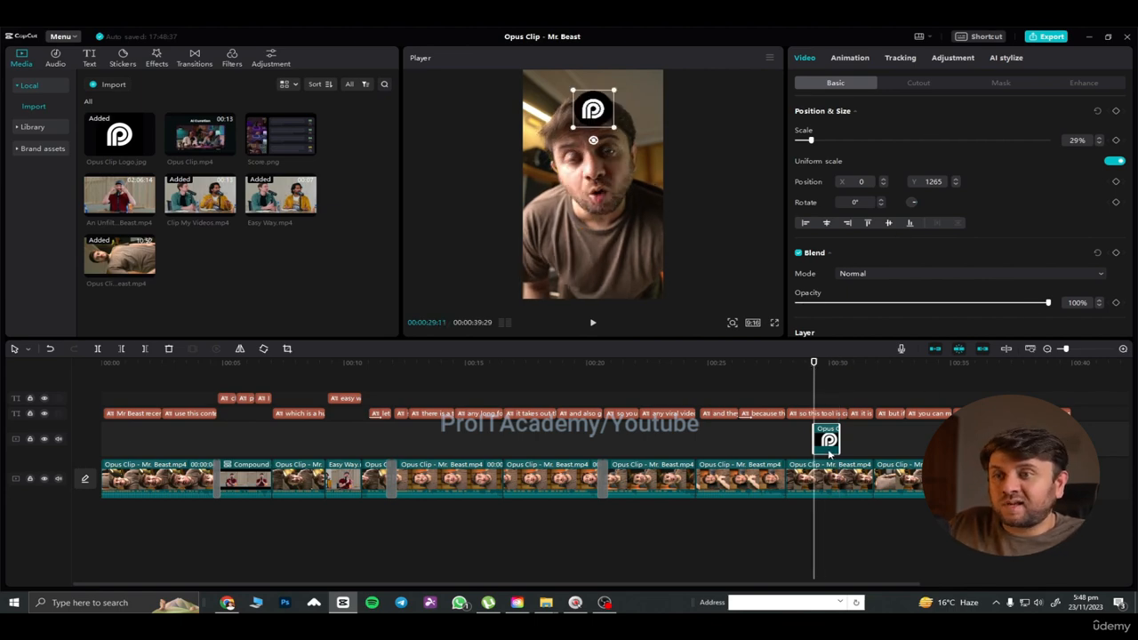
Step: Try the Shake 2 entrance animation on the circular logo overlay and play the short from just before it
{"action": "left_click", "coordinate": [773, 432]}
{"action": "left_click", "coordinate": [823, 449]}
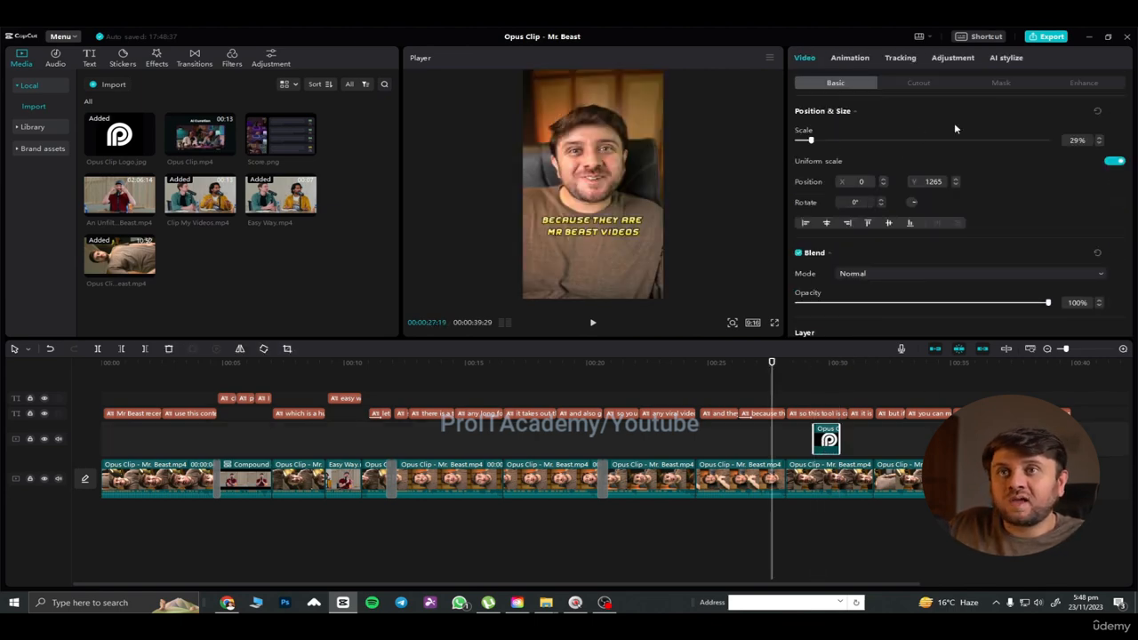
{"action": "left_click_drag", "start_coordinate": [773, 361], "coordinate": [813, 363]}
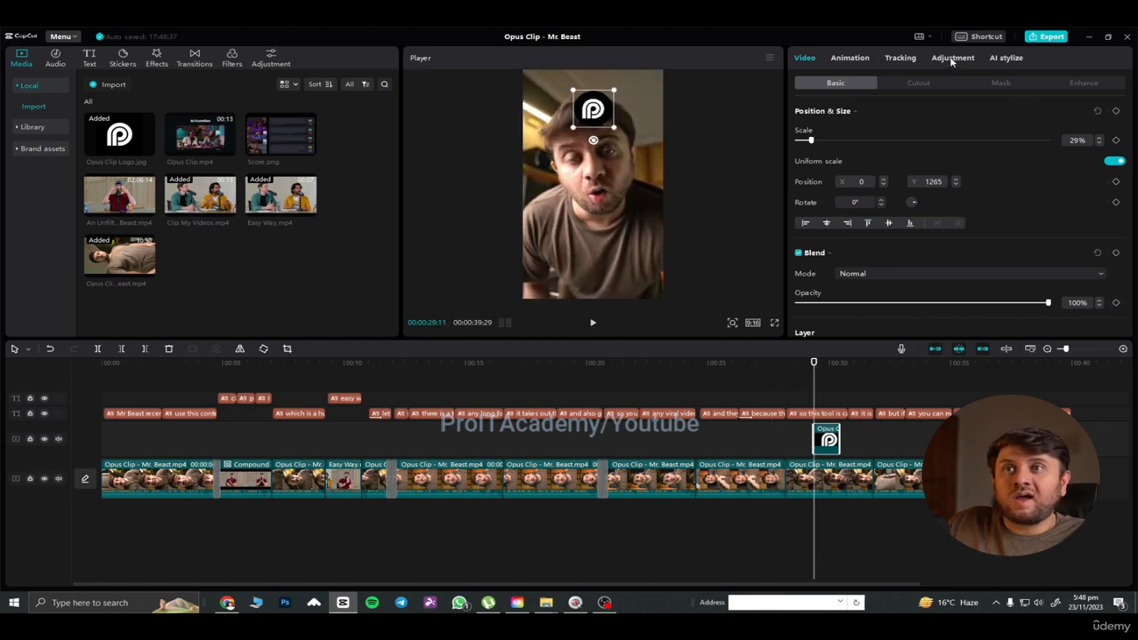
{"action": "left_click", "coordinate": [852, 58]}
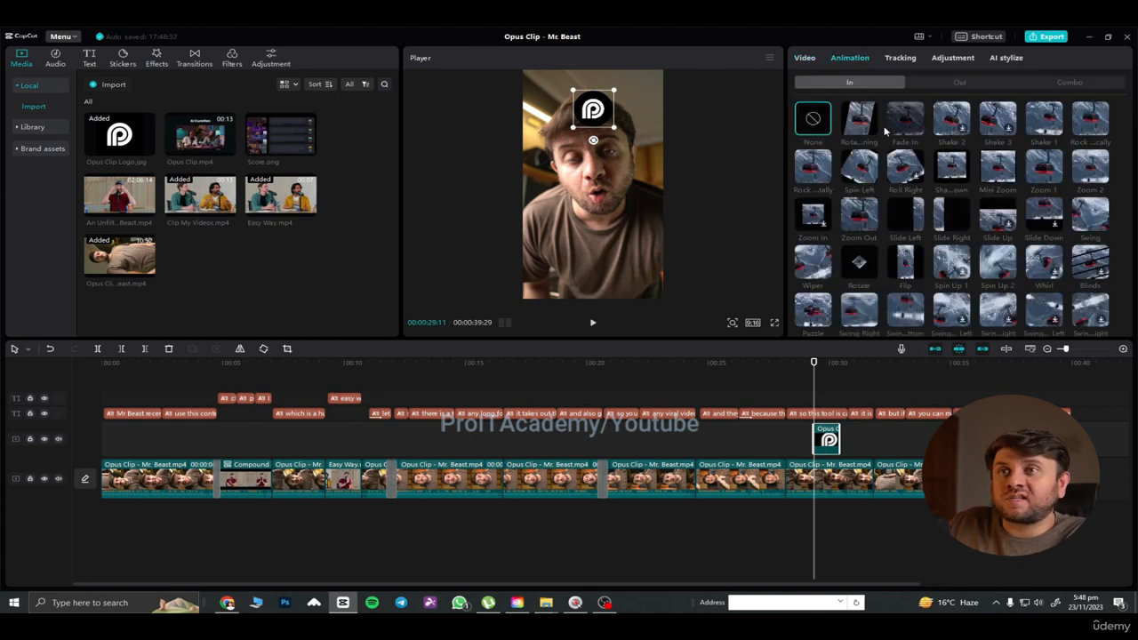
{"action": "left_click", "coordinate": [867, 121]}
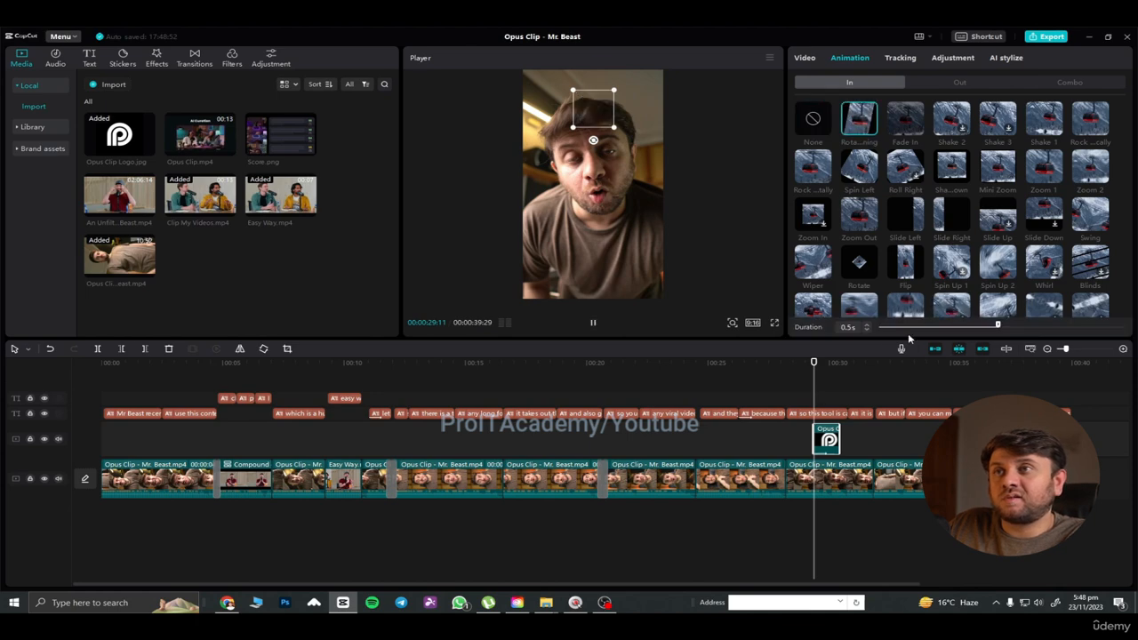
{"action": "left_click", "coordinate": [952, 118]}
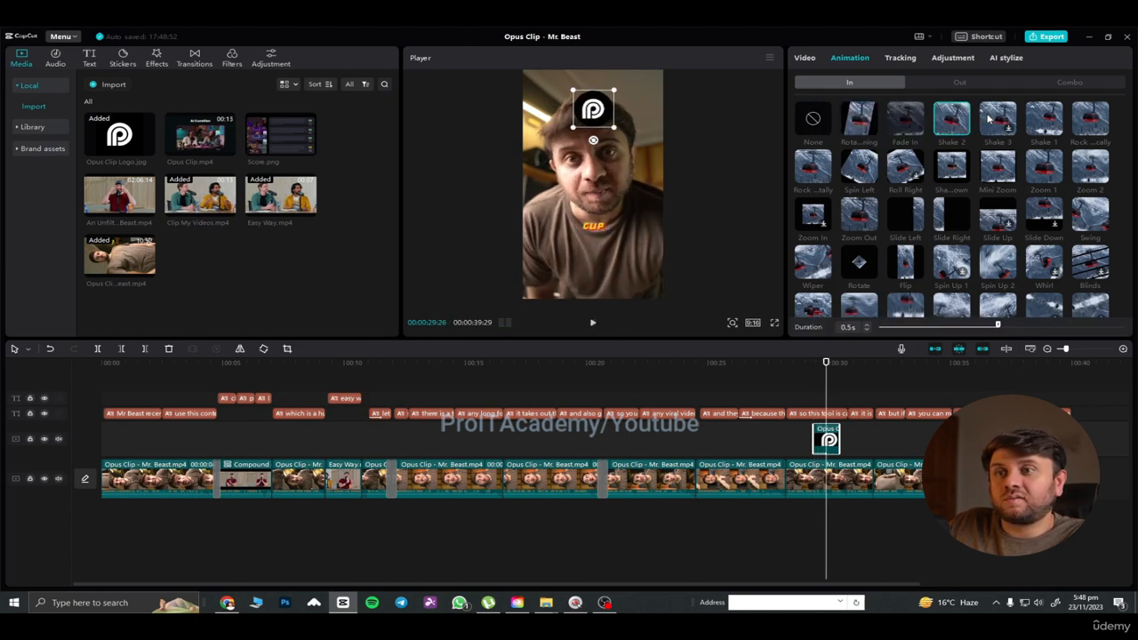
{"action": "left_click", "coordinate": [793, 433]}
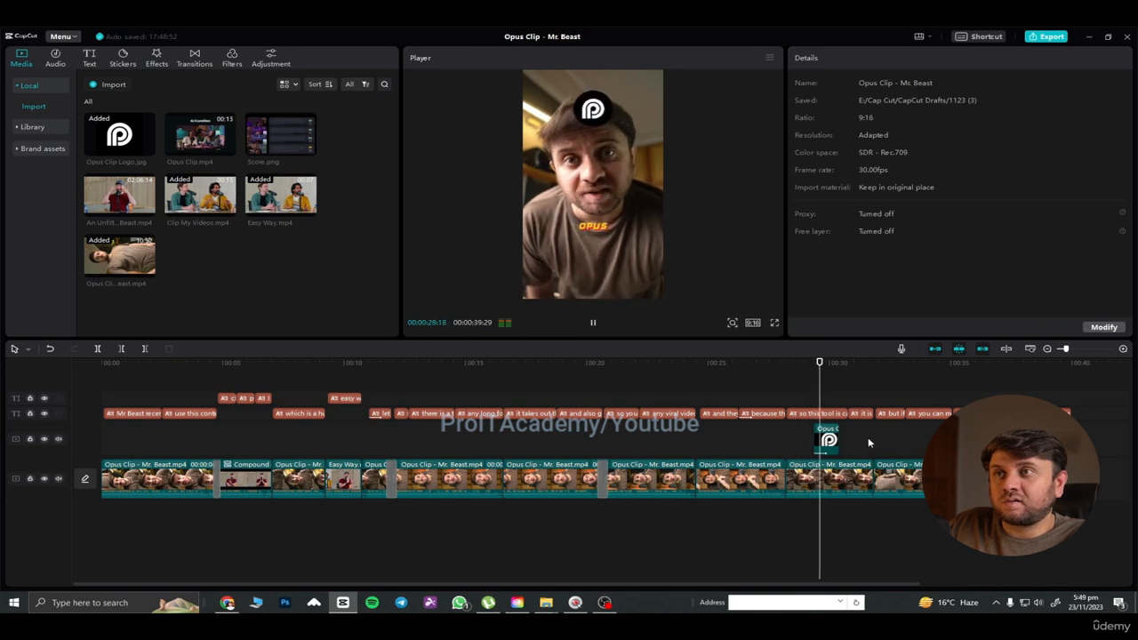
Step: Switch the logo overlay's entrance animation to Zoom 1 and preview it from just before the logo
{"action": "left_click", "coordinate": [827, 436]}
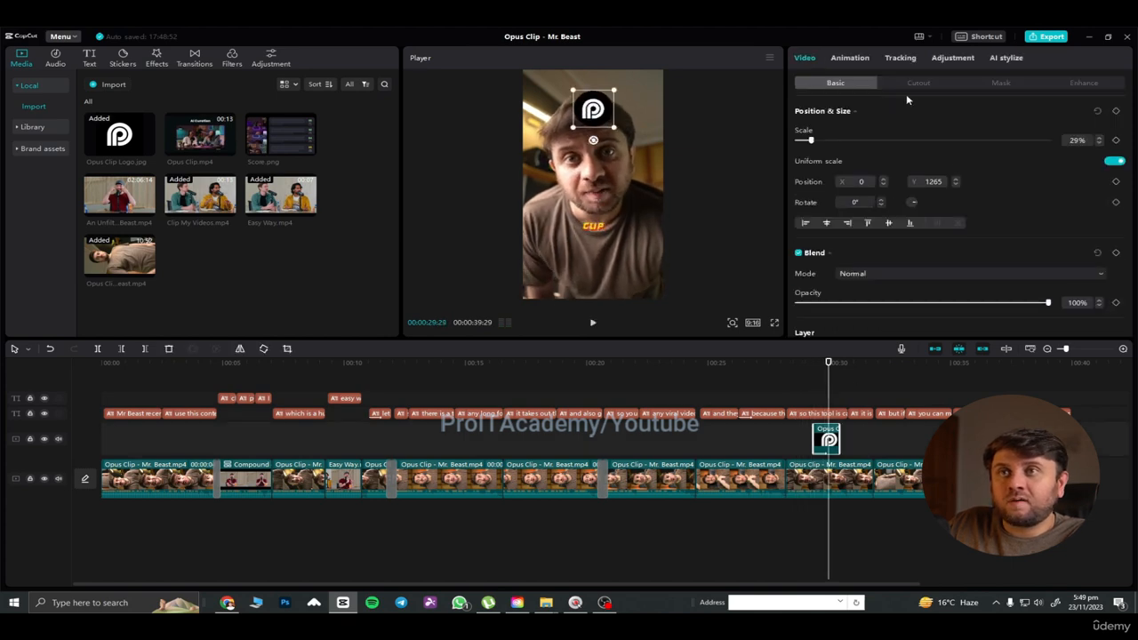
{"action": "left_click", "coordinate": [850, 57]}
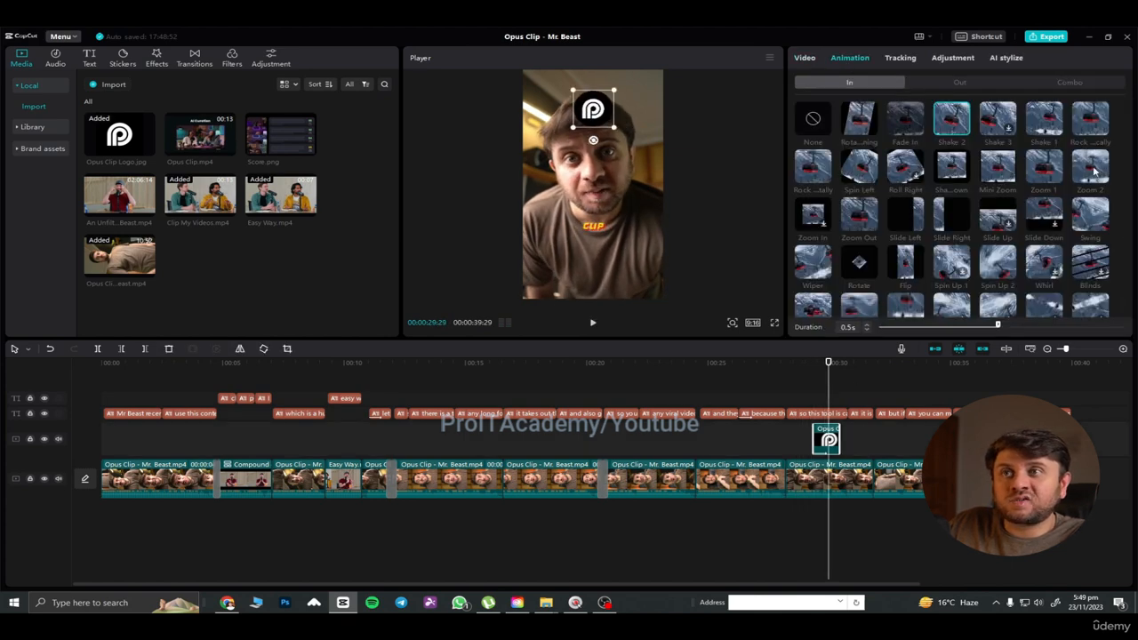
{"action": "left_click", "coordinate": [1044, 169]}
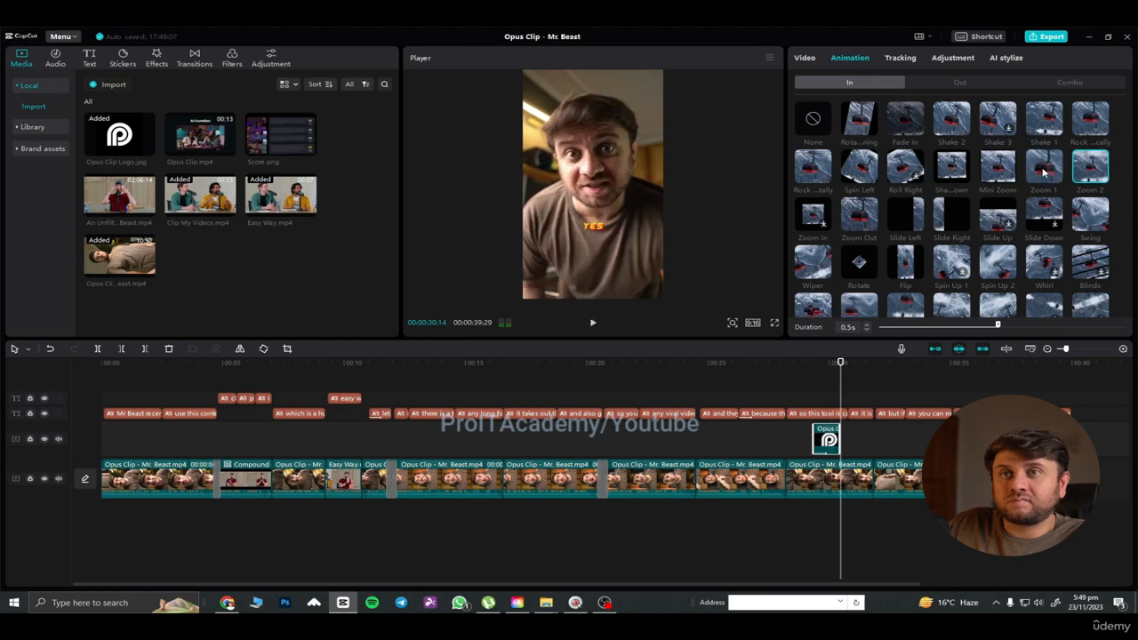
{"action": "left_click", "coordinate": [781, 440]}
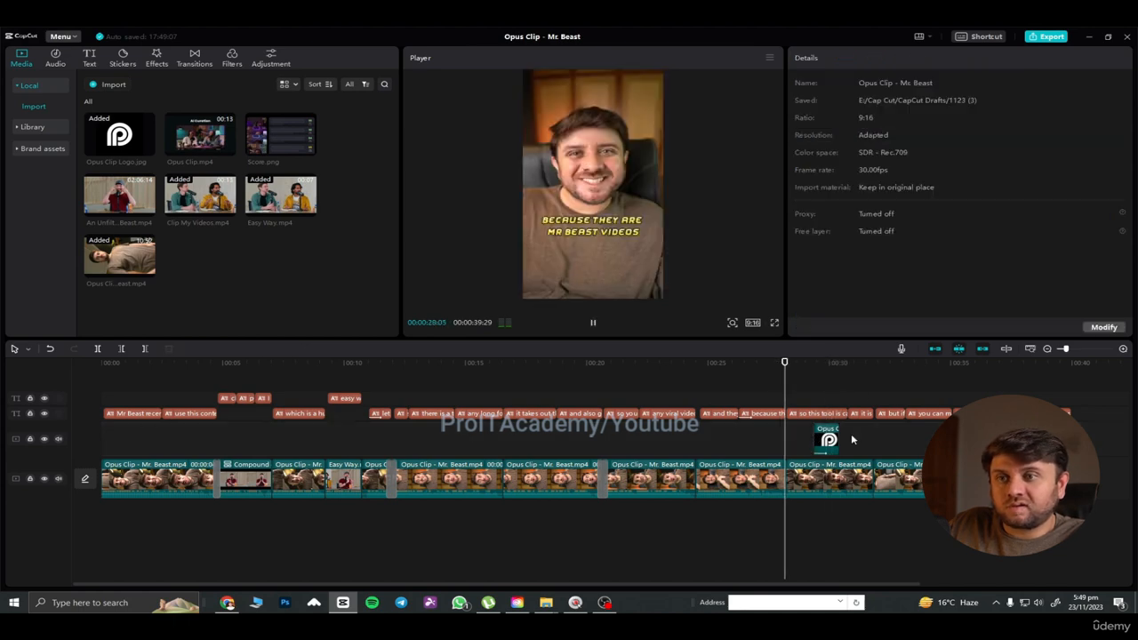
Step: Extend the end of the logo overlay to 00:00:31:04 and play the section to check its timing
{"action": "left_click_drag", "start_coordinate": [852, 440], "coordinate": [858, 440]}
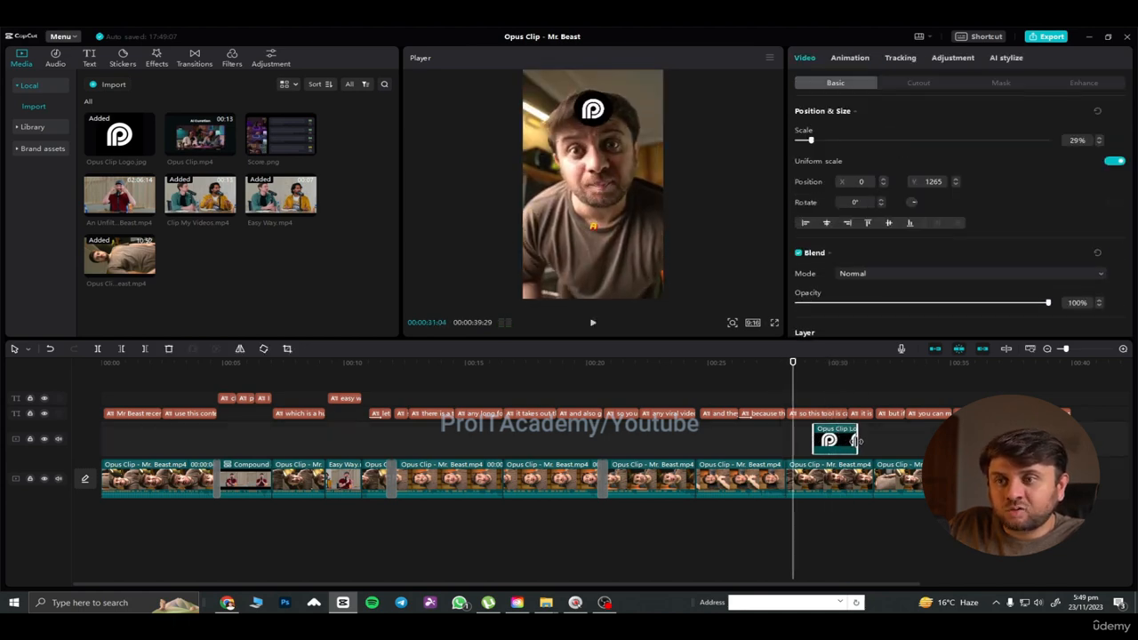
{"action": "left_click_drag", "start_coordinate": [794, 364], "coordinate": [787, 369]}
{"action": "key", "text": "space"}
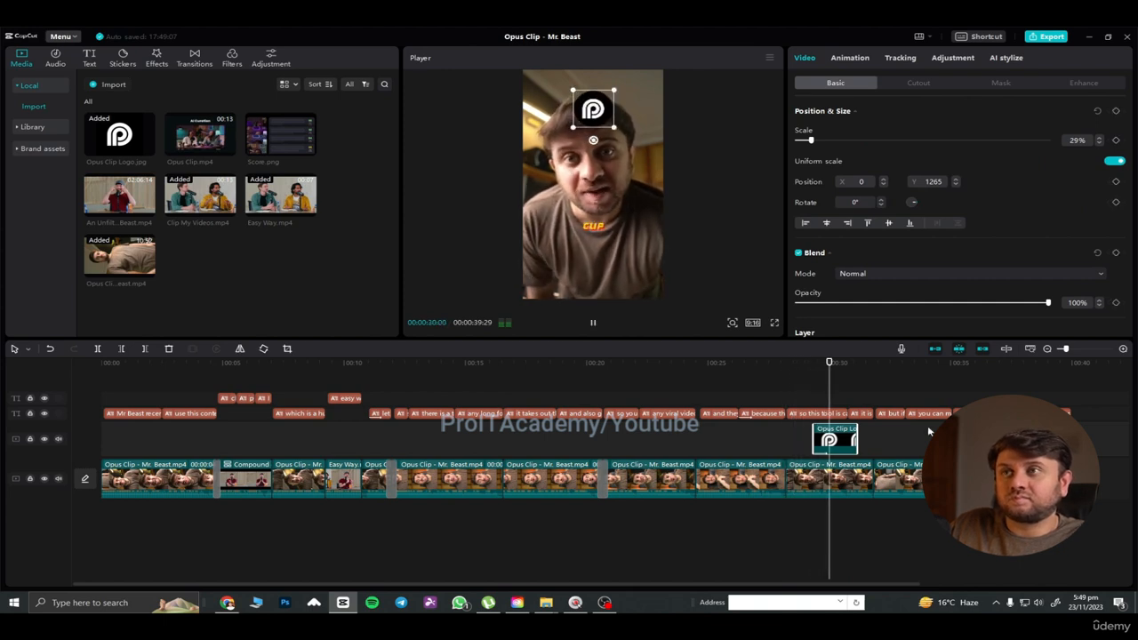
{"action": "left_click", "coordinate": [781, 449]}
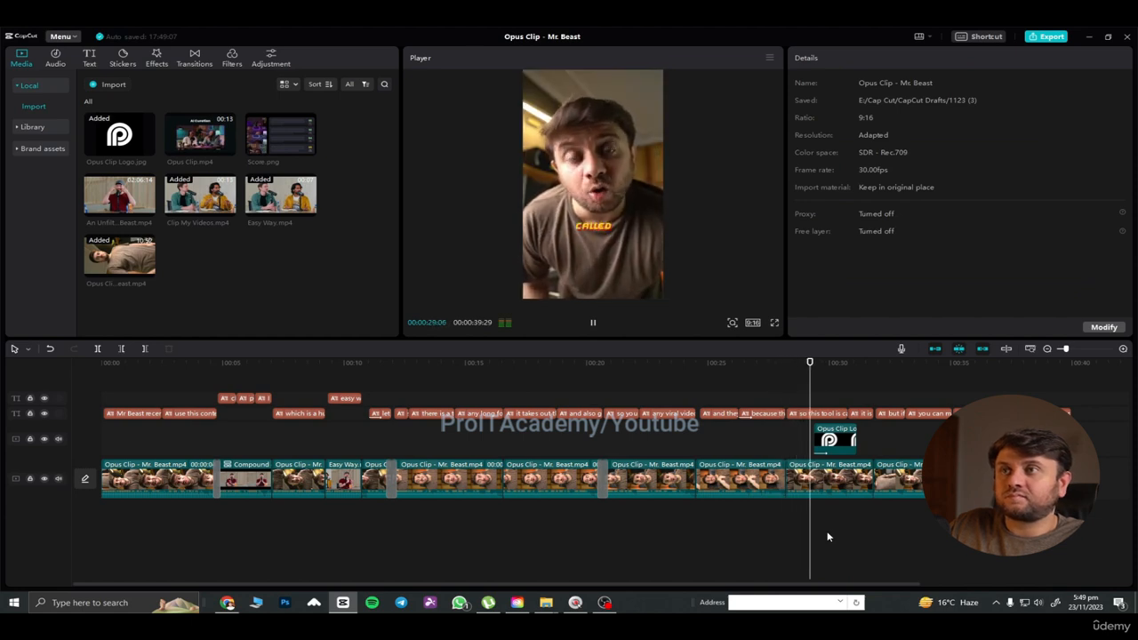
{"action": "key", "text": "space"}
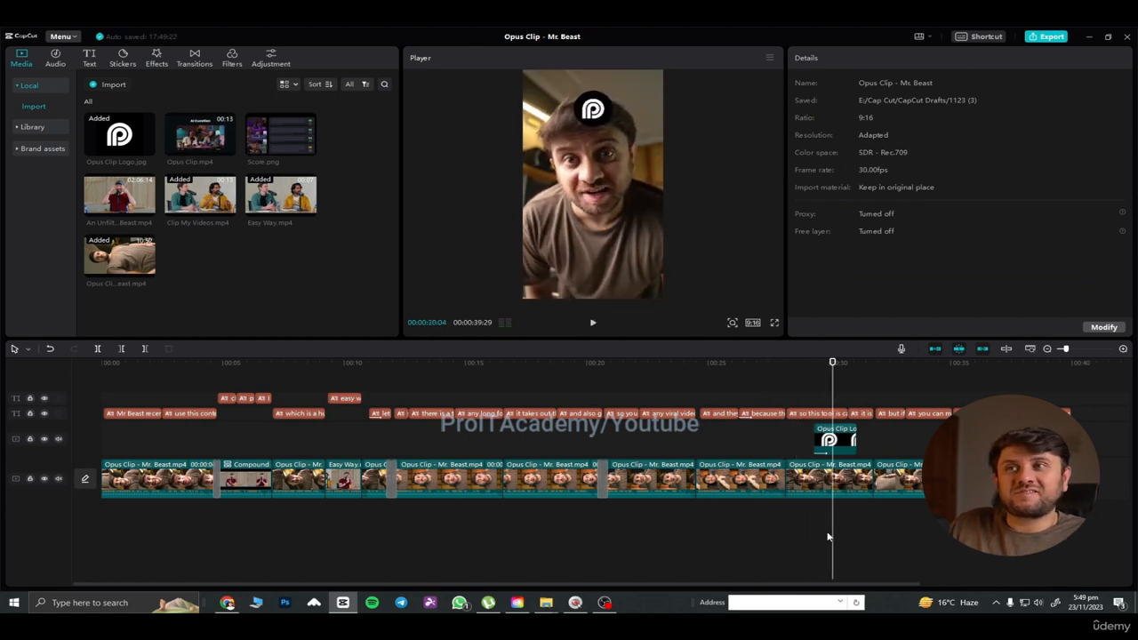
Step: Try the Spin Up 2 entrance animation on the logo overlay and play it against the narration
{"action": "left_click", "coordinate": [834, 439]}
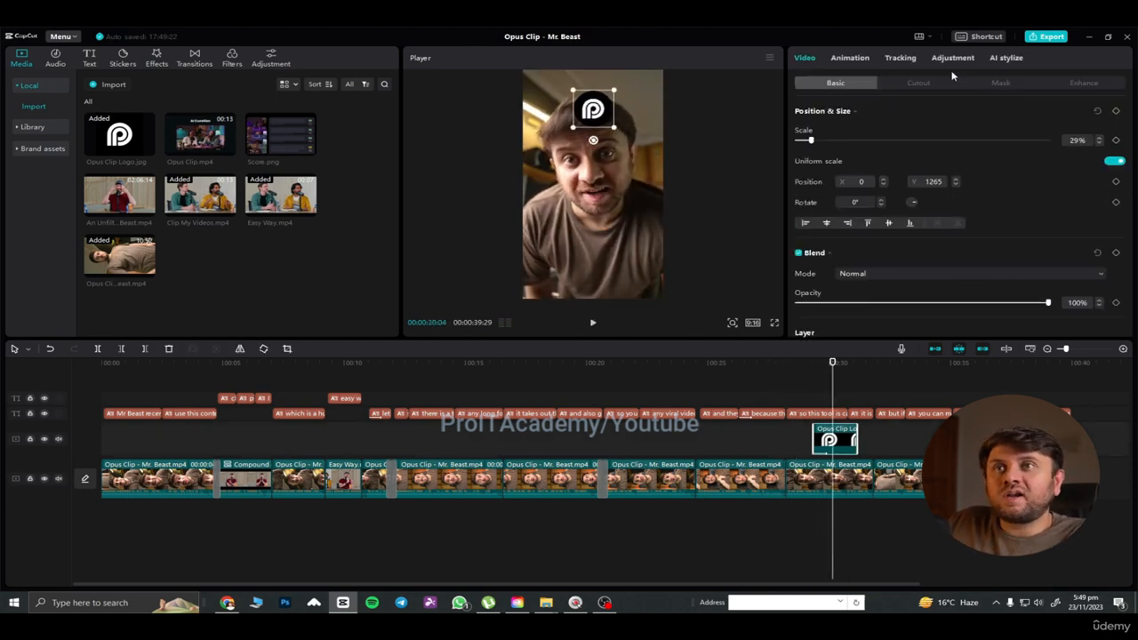
{"action": "left_click", "coordinate": [849, 59]}
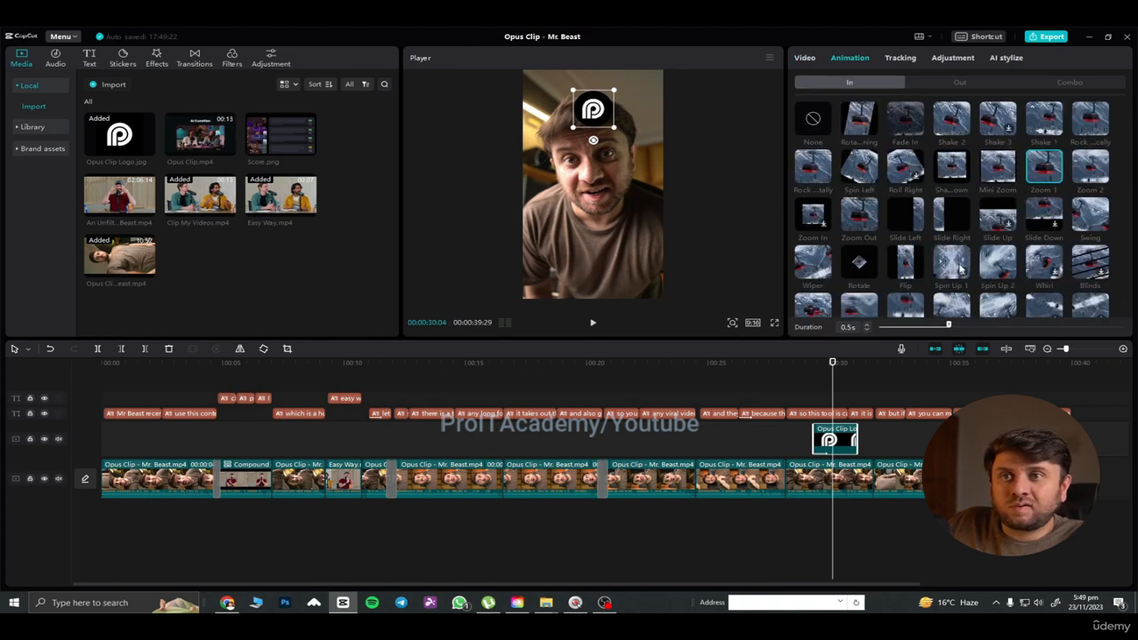
{"action": "left_click", "coordinate": [1003, 264]}
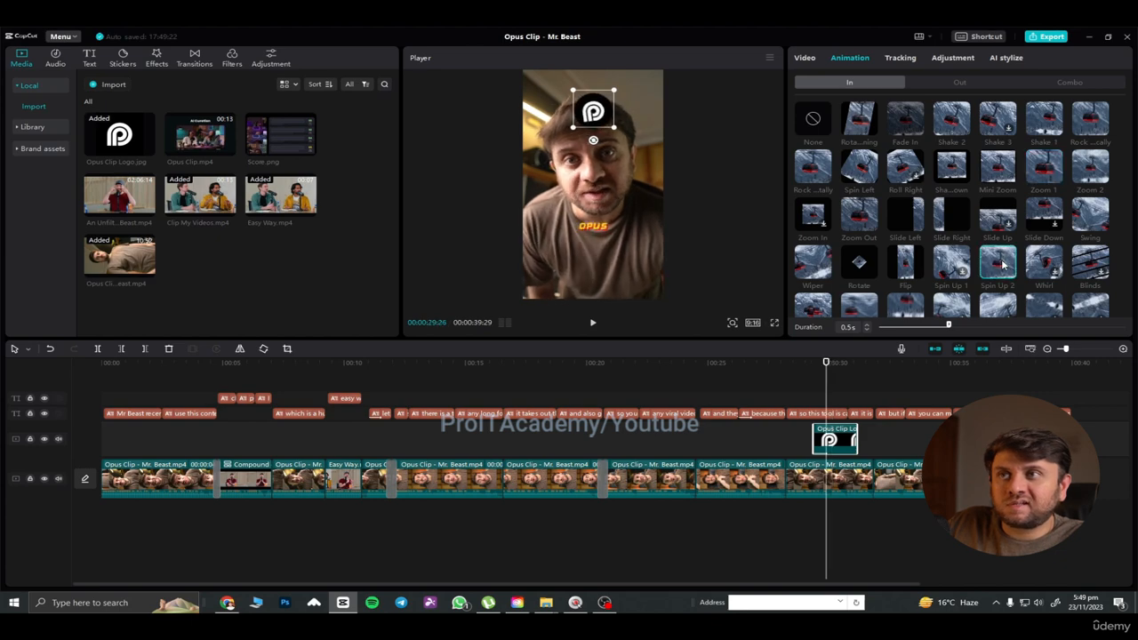
{"action": "left_click", "coordinate": [786, 440]}
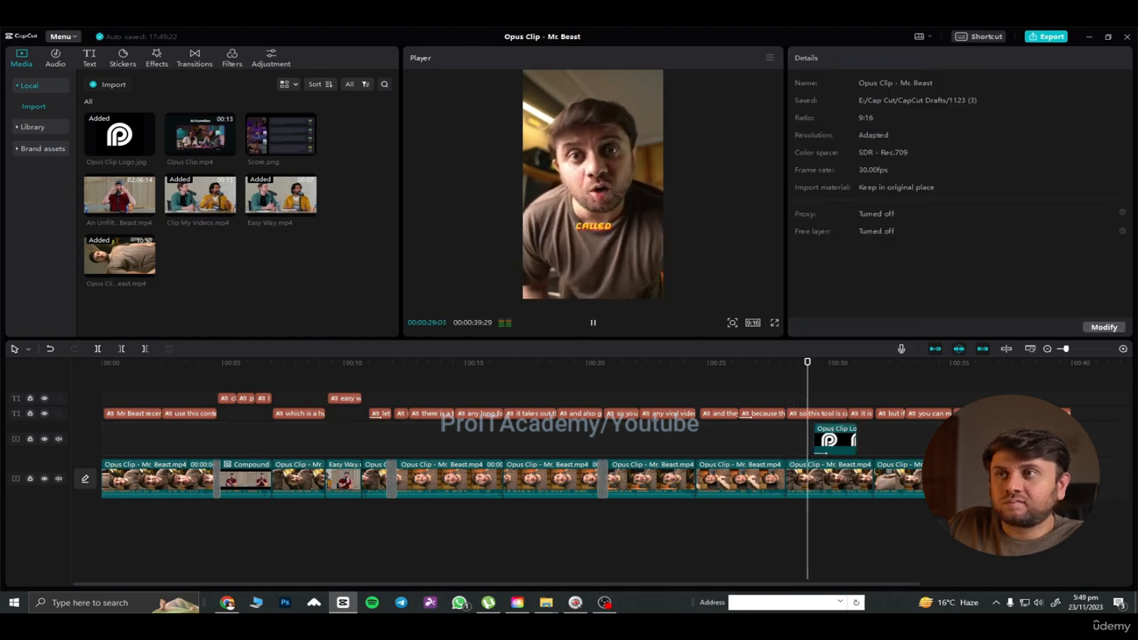
{"action": "key", "text": "space"}
Step: Set the logo overlay's entrance animation back to Zoom 1 and replay the section leading into it
{"action": "left_click", "coordinate": [826, 444]}
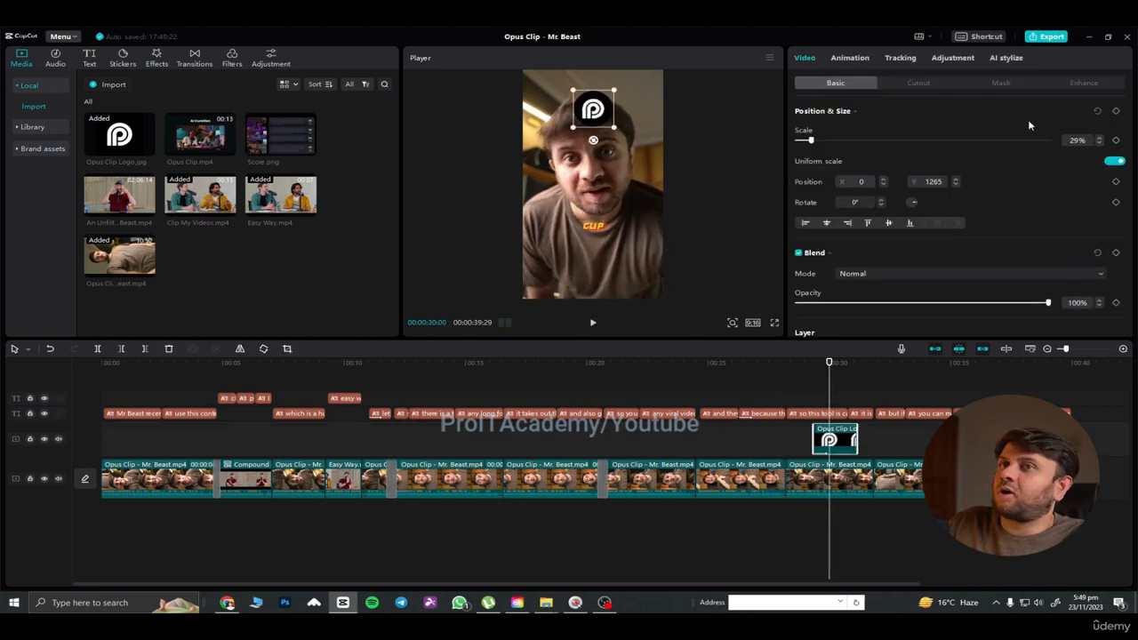
{"action": "left_click", "coordinate": [849, 58]}
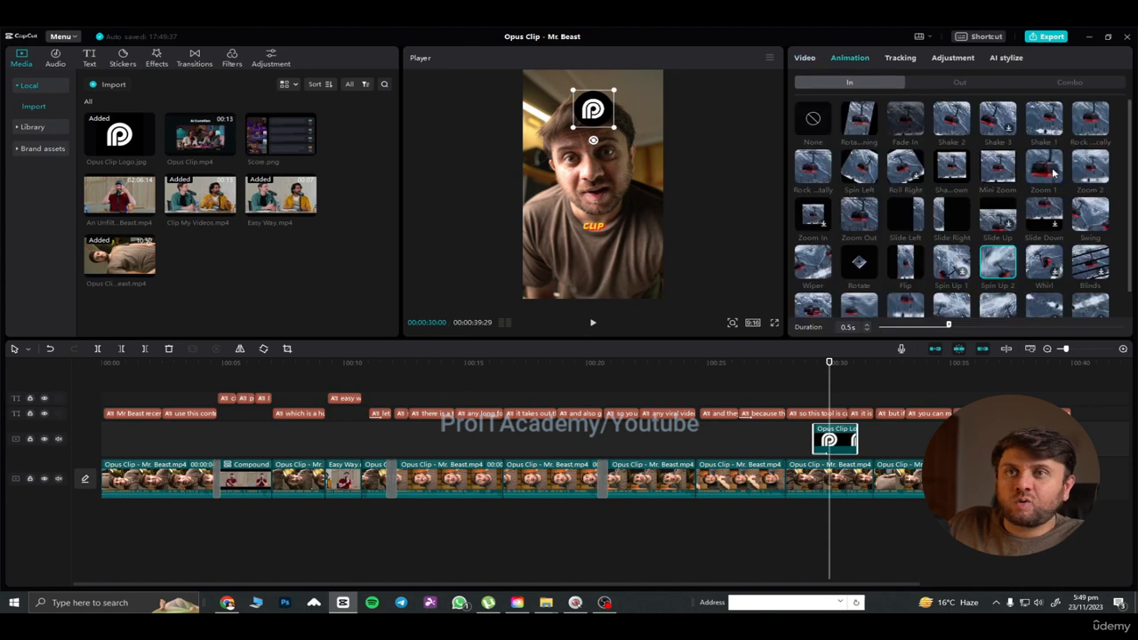
{"action": "key", "text": "space"}
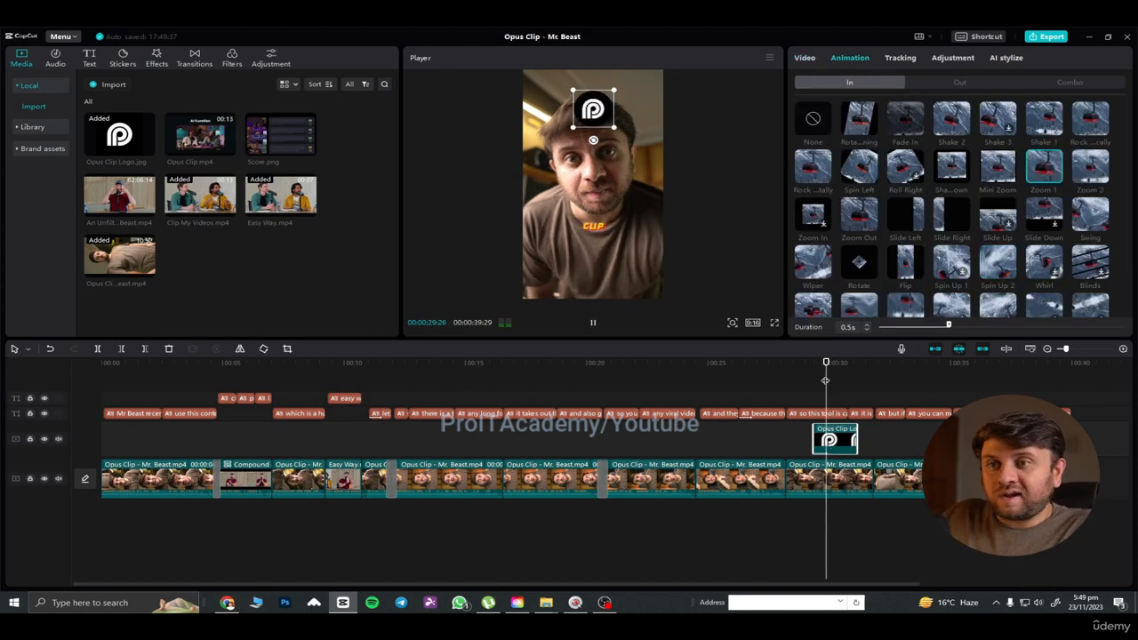
{"action": "left_click_drag", "start_coordinate": [825, 368], "coordinate": [786, 373]}
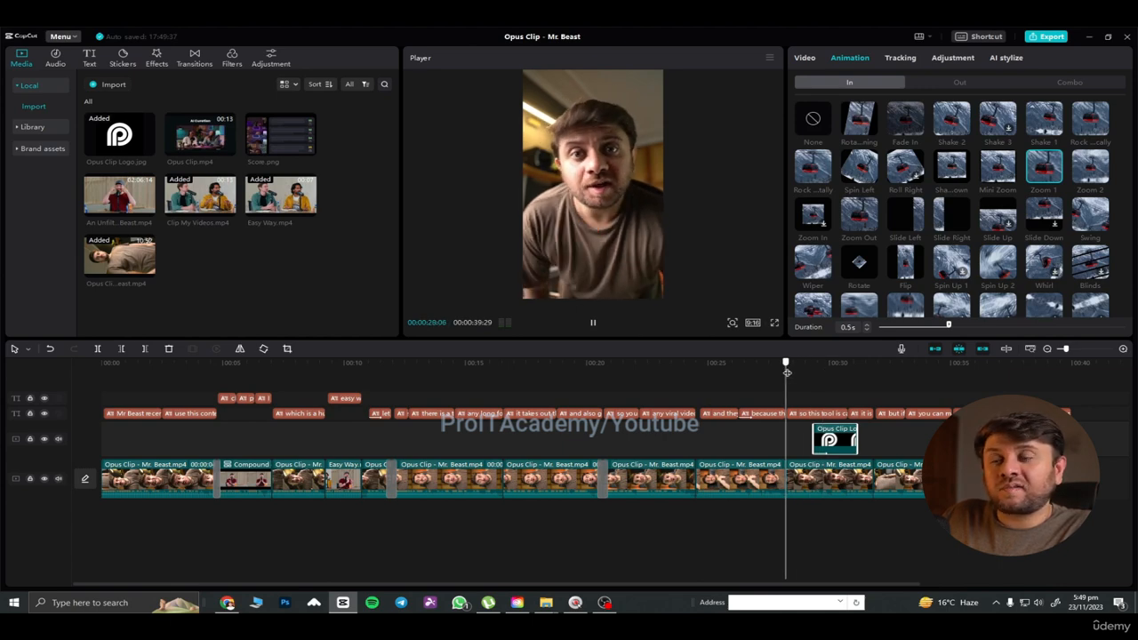
{"action": "key", "text": "space"}
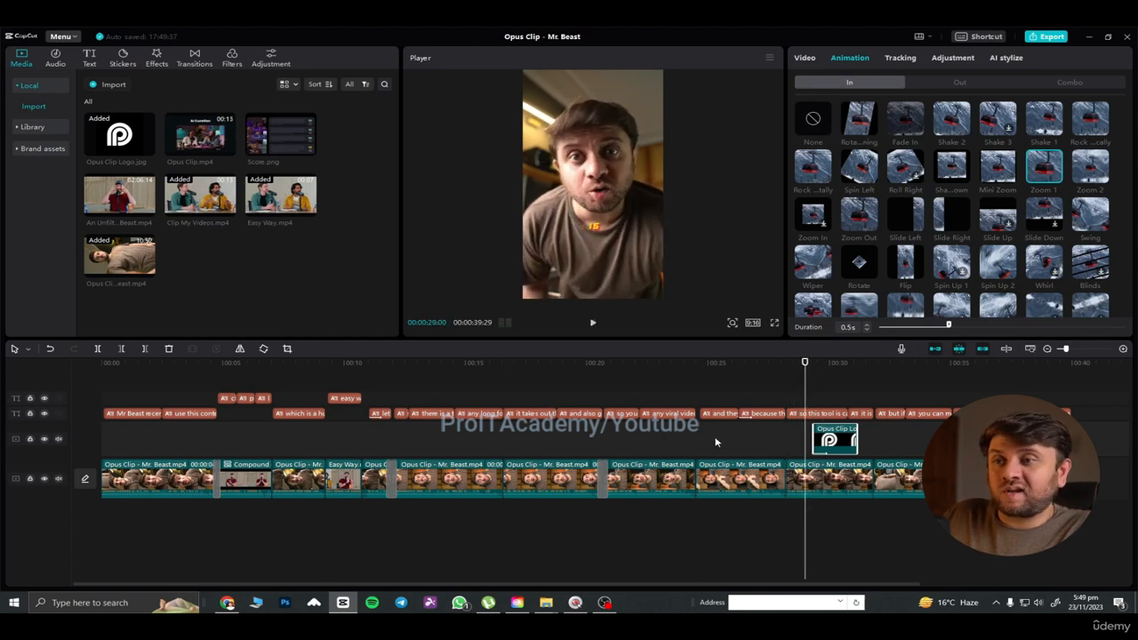